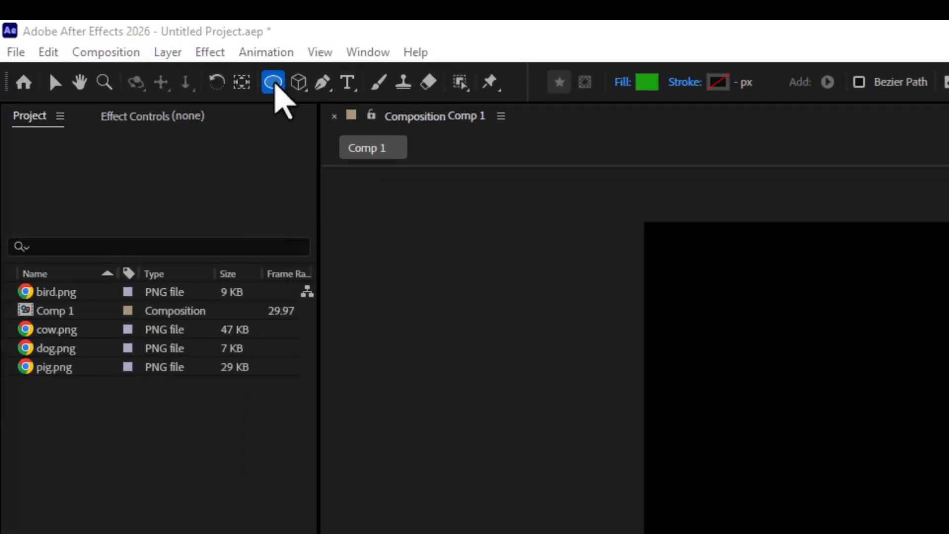
# - Draw a rectangle about 650 × 515 px in the composition with the Rectangle tool
pyautogui.moveTo(275, 84); pyautogui.dragTo(306, 87)
pyautogui.click(273, 84)
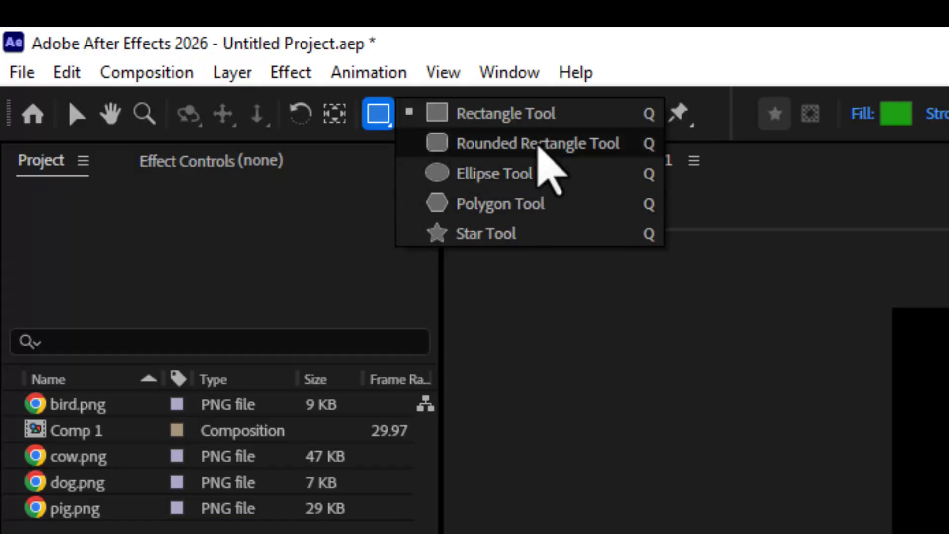
pyautogui.click(537, 116)
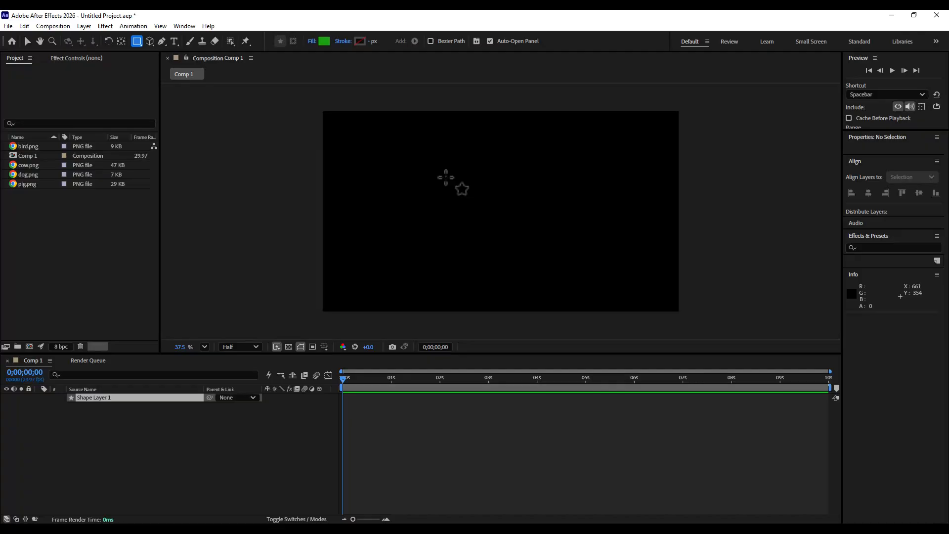
pyautogui.moveTo(445, 177); pyautogui.dragTo(566, 272)
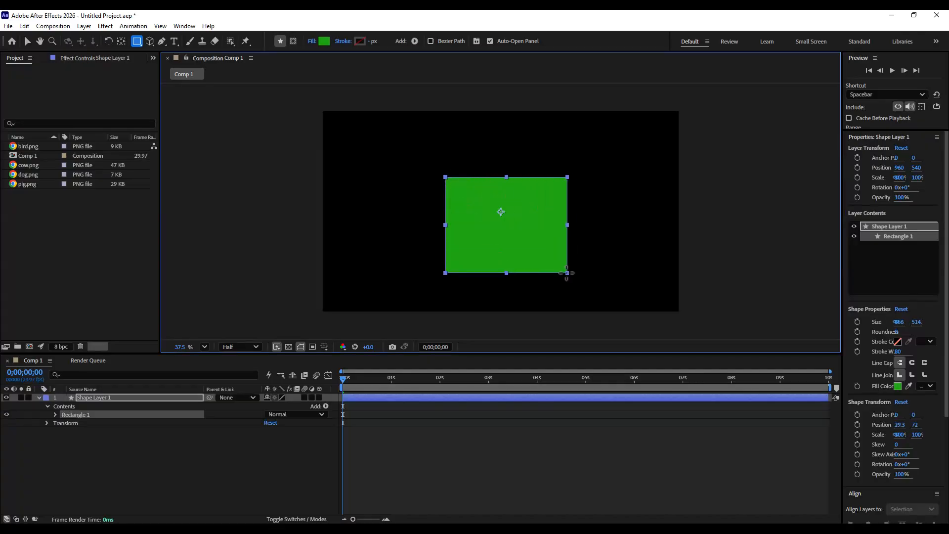
# - Center the rectangle horizontally and vertically in the composition
pyautogui.click(27, 41)
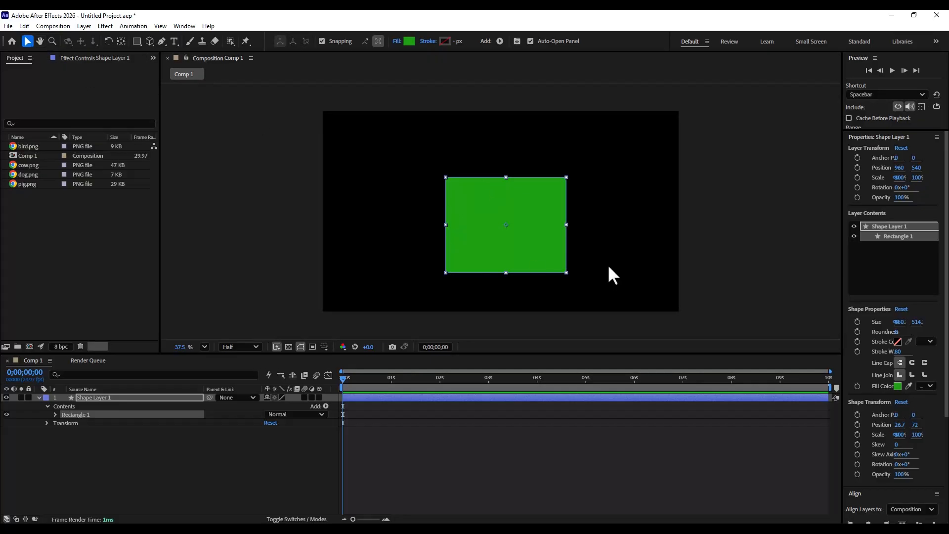
pyautogui.moveTo(544, 217)
pyautogui.mouseDown()
pyautogui.moveTo(539, 205)
pyautogui.moveTo(553, 212)
pyautogui.moveTo(544, 213)
pyautogui.mouseUp()
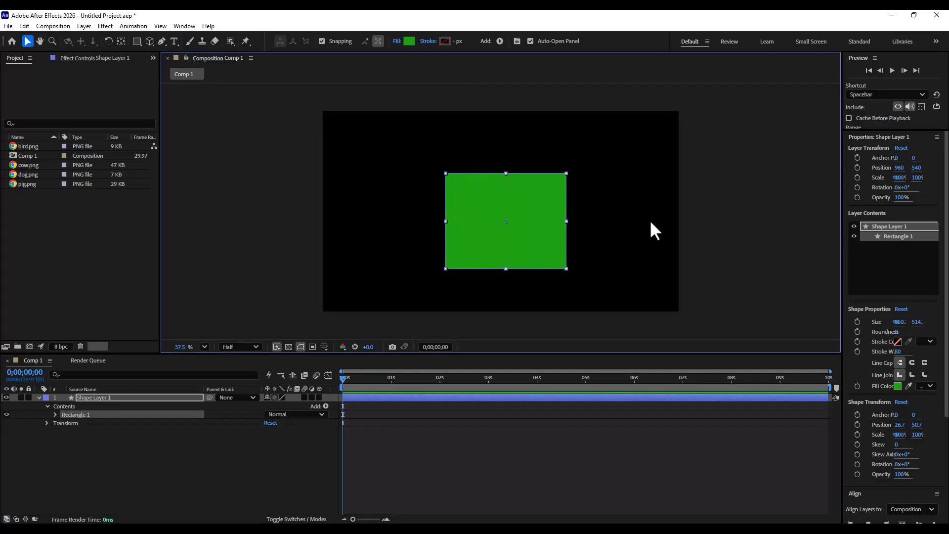
pyautogui.moveTo(946, 159); pyautogui.dragTo(946, 267)
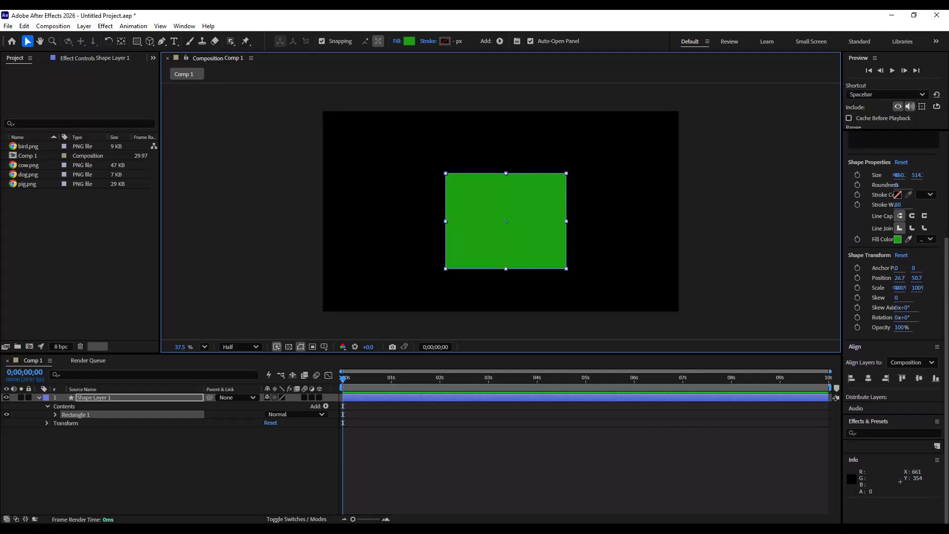
pyautogui.click(871, 377)
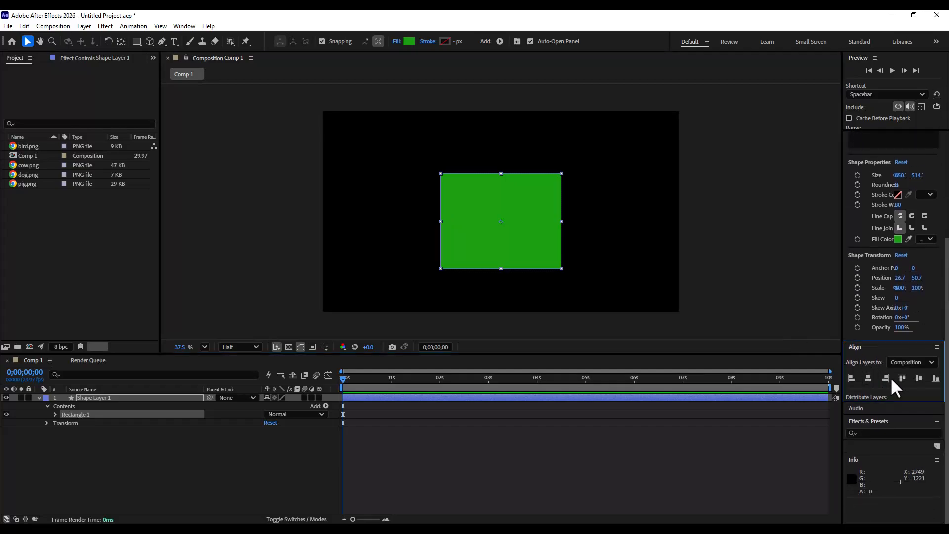
pyautogui.click(919, 378)
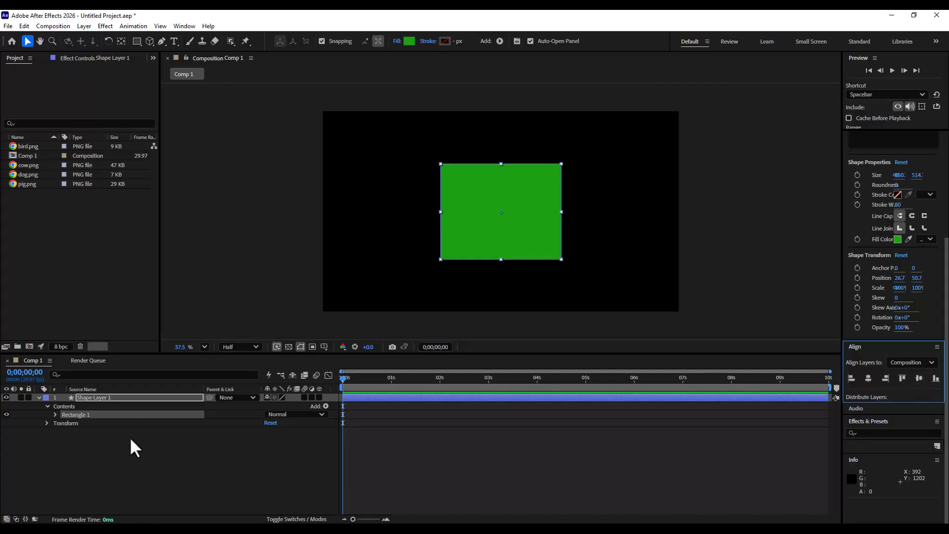
# - Convert the rectangle's Rectangle Path 1 into a Bezier path
pyautogui.click(89, 398)
pyautogui.click(54, 414)
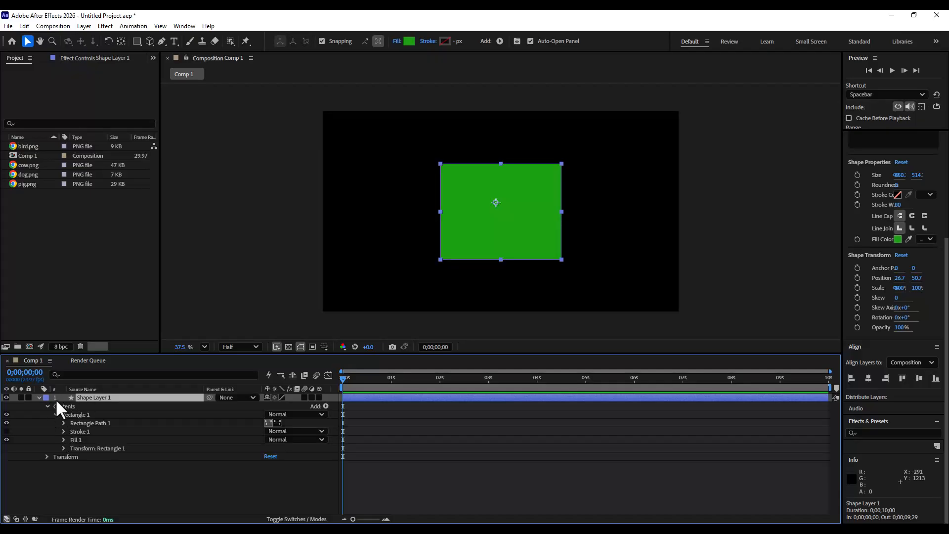
pyautogui.click(63, 423)
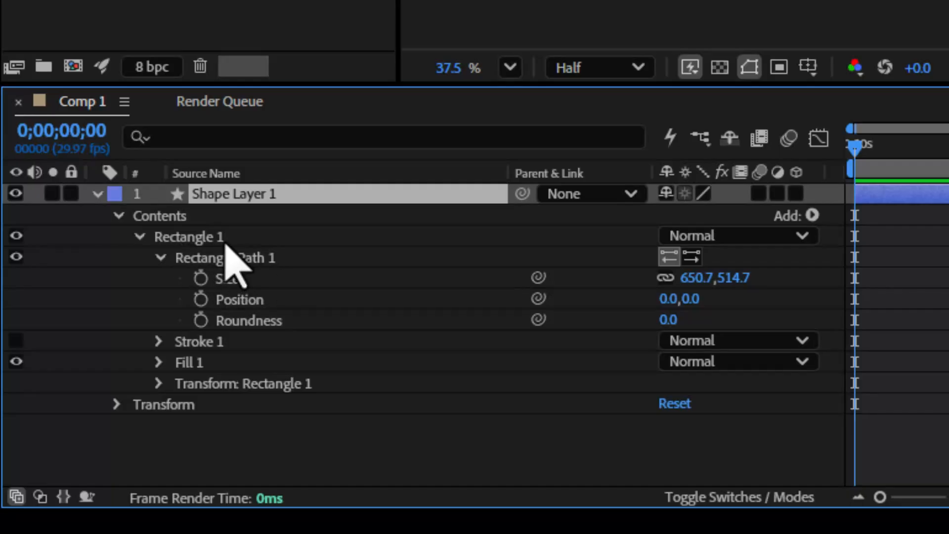
pyautogui.click(271, 259)
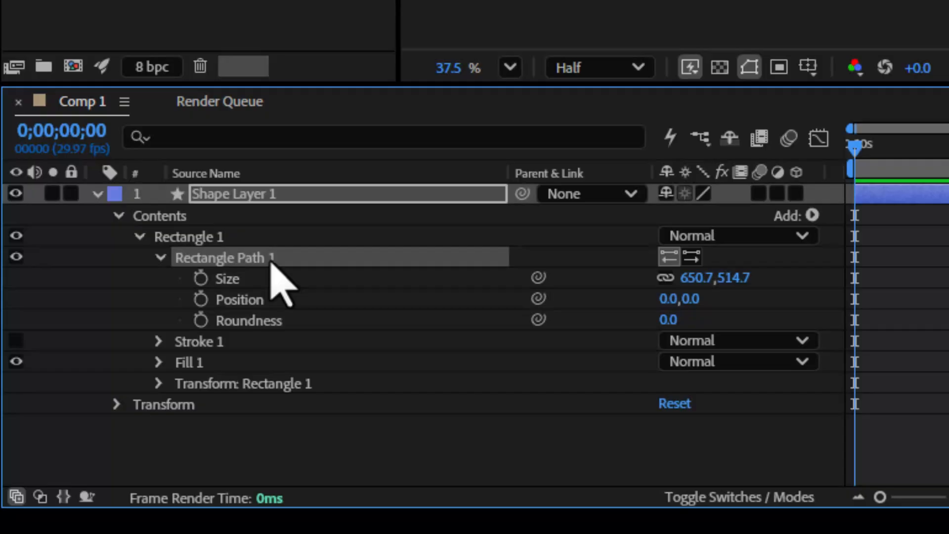
pyautogui.rightClick(263, 260)
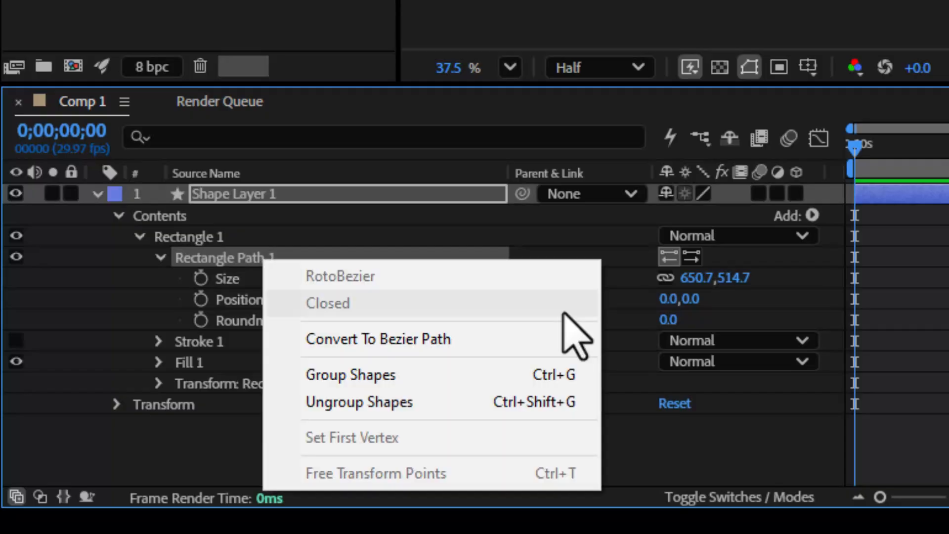
pyautogui.click(478, 340)
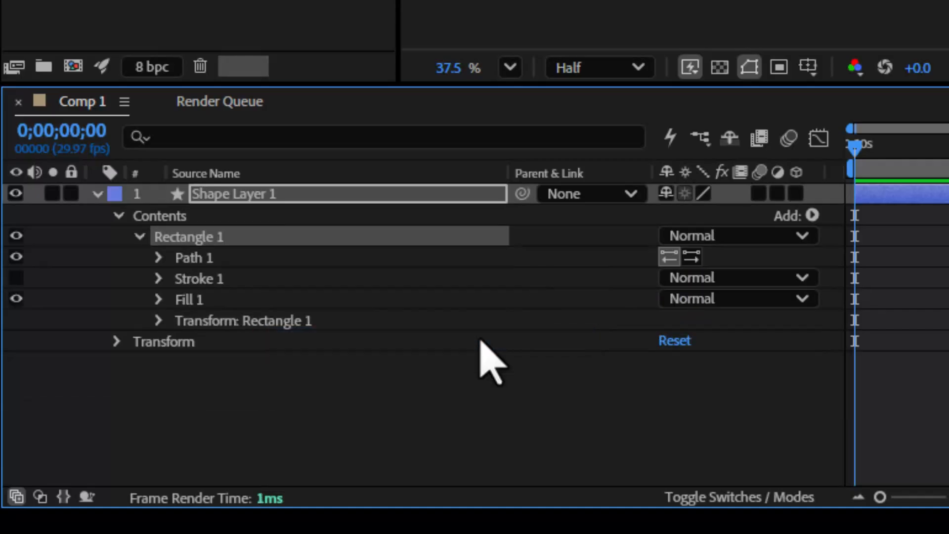
# - Set a keyframe on the rectangle's Path property at frame 0 and copy that keyframe
pyautogui.click(158, 258)
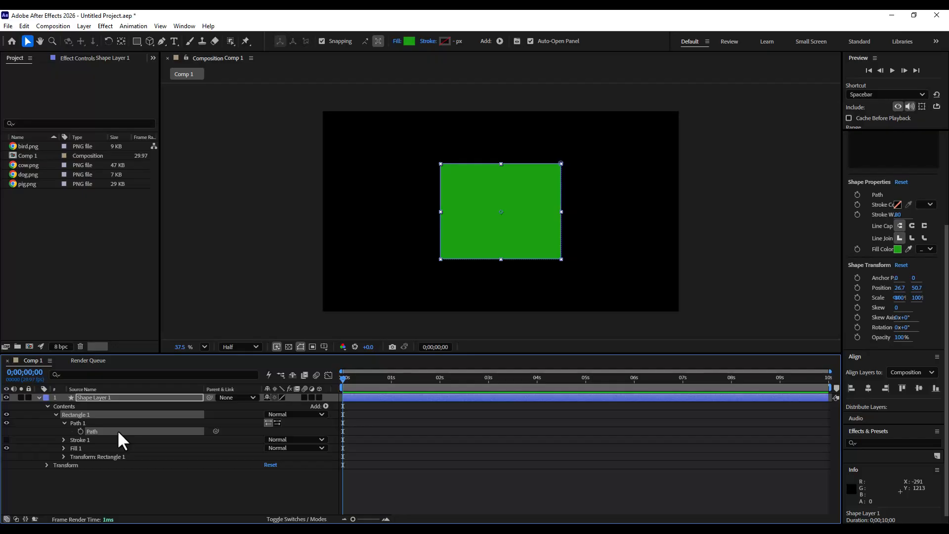
pyautogui.click(79, 430)
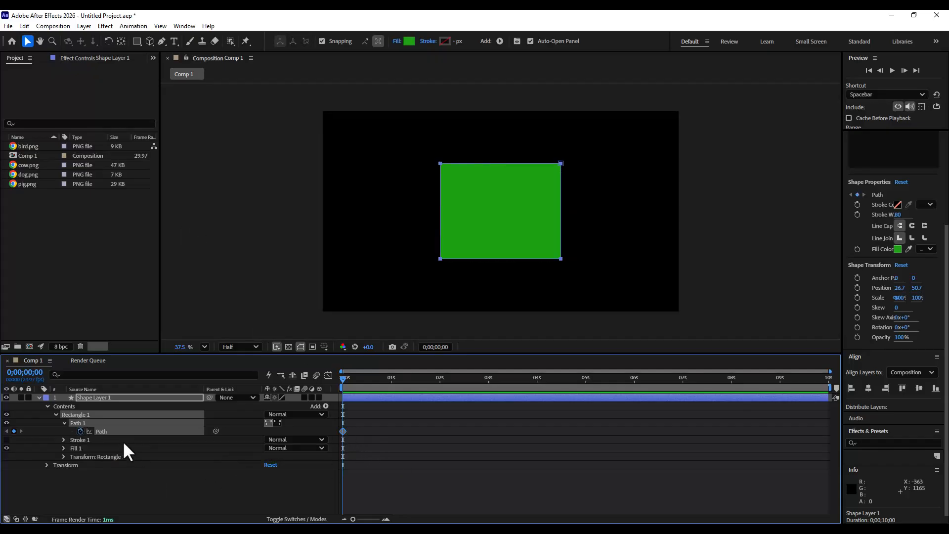
pyautogui.click(25, 25)
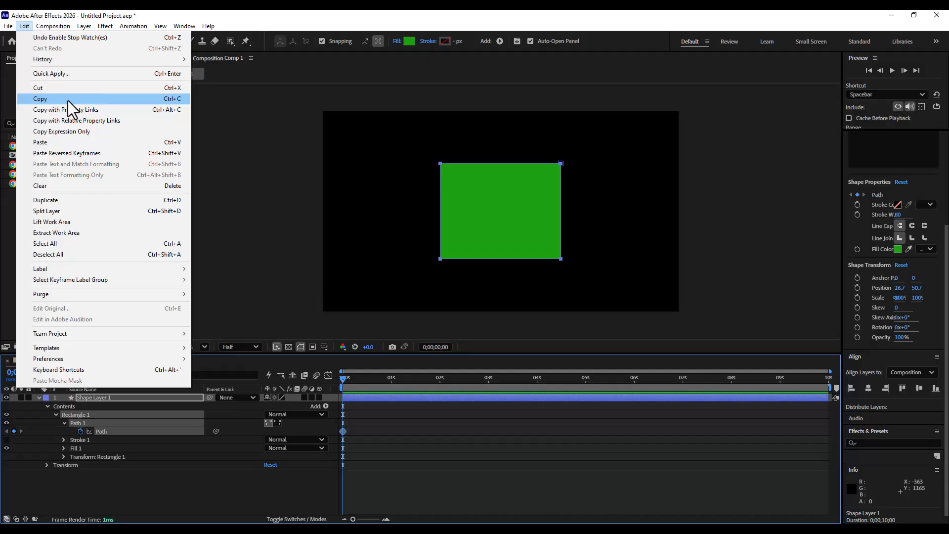
pyautogui.click(67, 100)
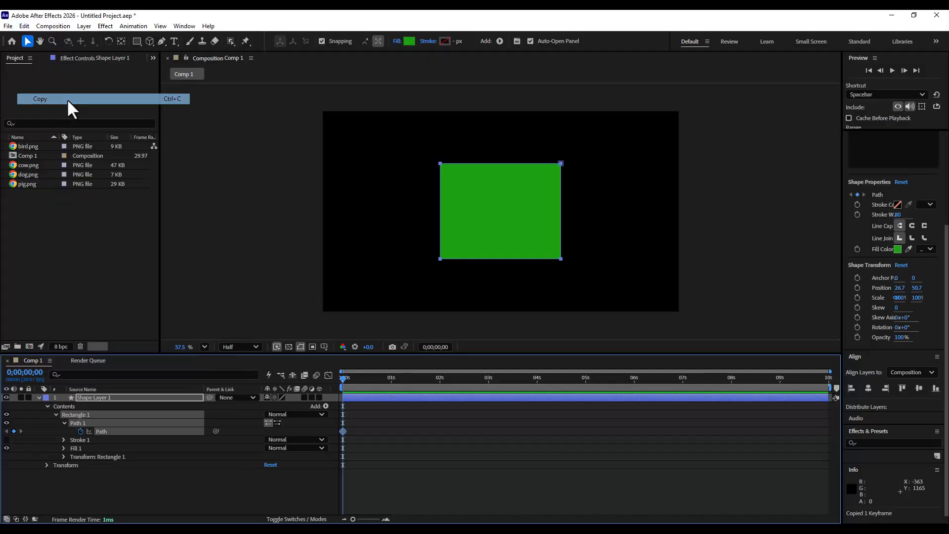
# - Collapse Shape Layer 1, deselect it, and hide the rectangle layer
pyautogui.click(40, 397)
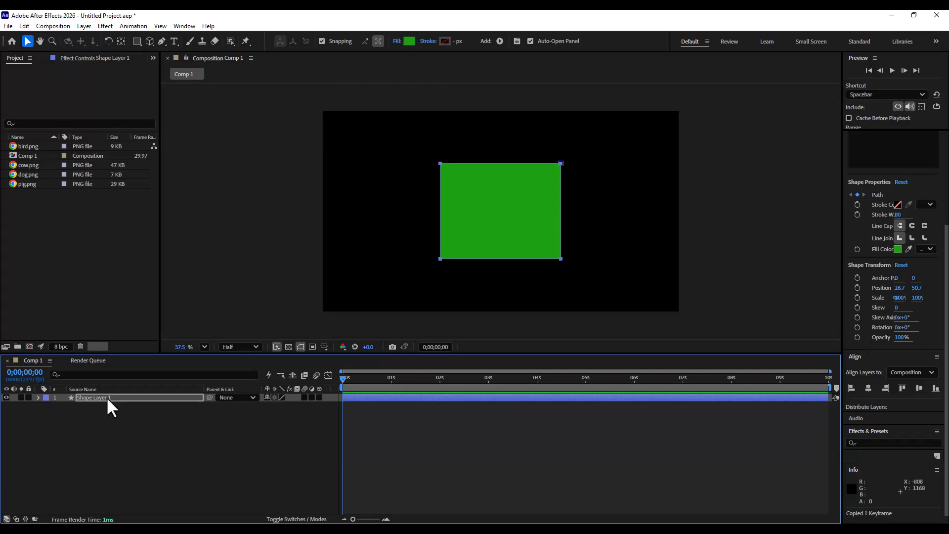
pyautogui.click(123, 433)
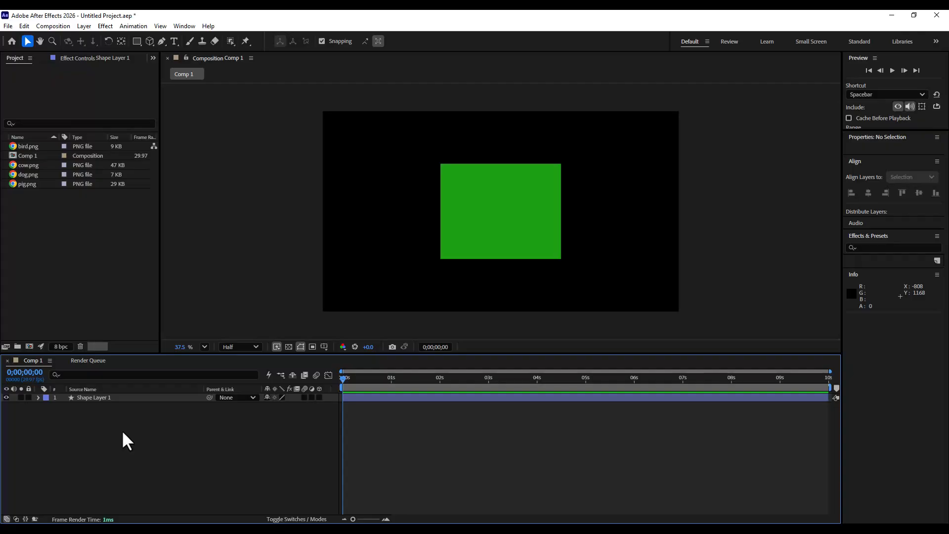
pyautogui.click(6, 396)
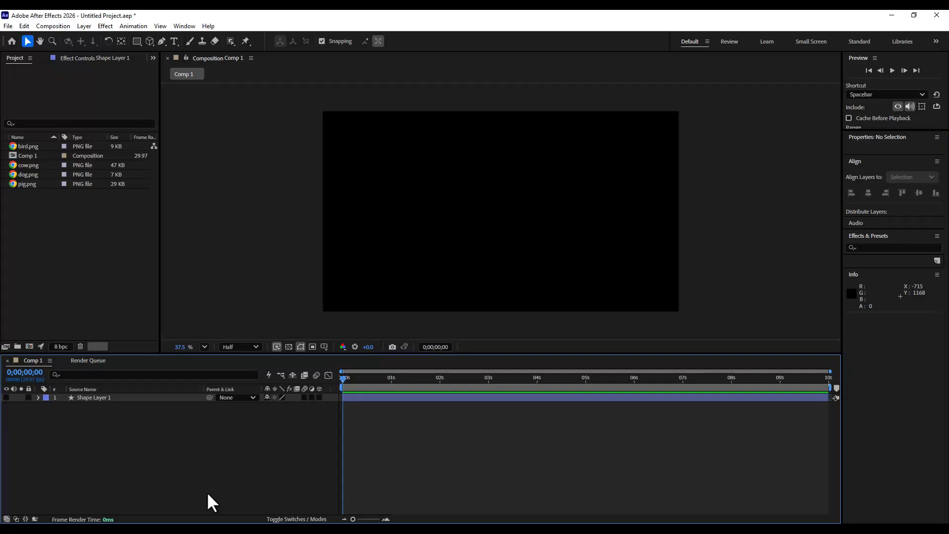
# - Draw a circle about 672 px in diameter with the Ellipse tool
pyautogui.click(137, 42)
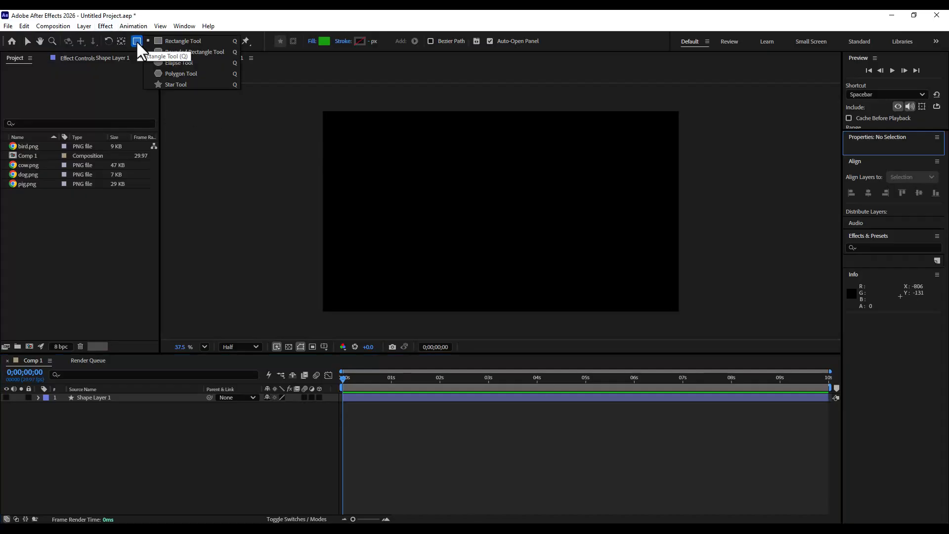
pyautogui.click(183, 66)
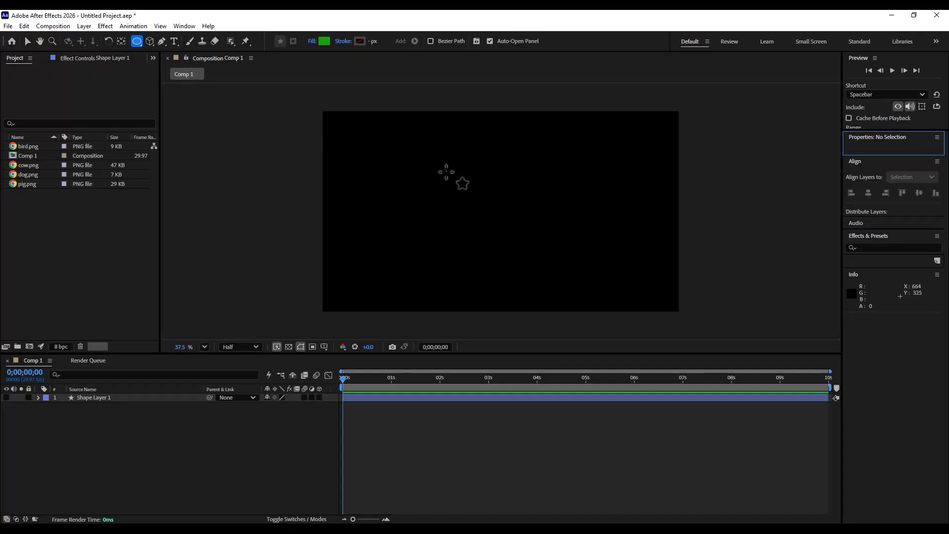
pyautogui.moveTo(435, 155); pyautogui.dragTo(552, 278)
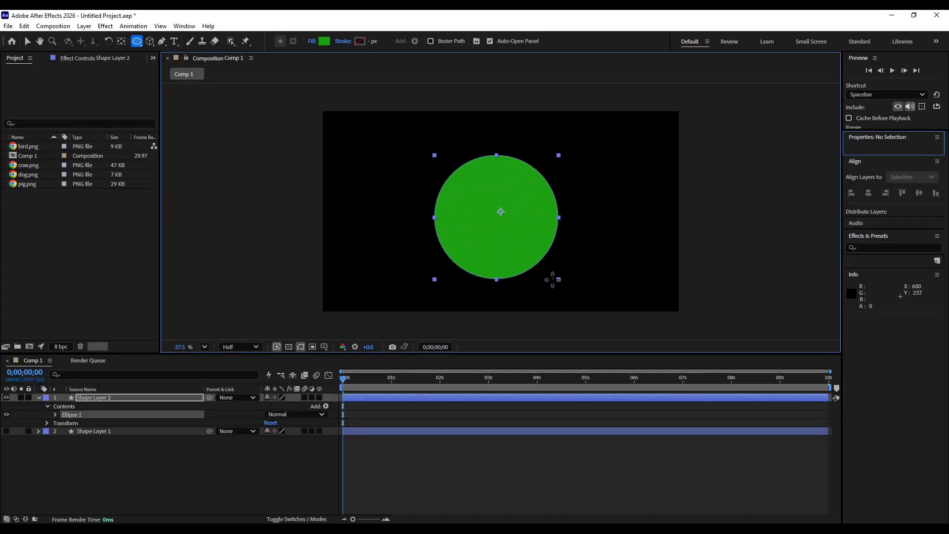
# - Move the circle's anchor point to its center with the Pan Behind tool
pyautogui.click(27, 41)
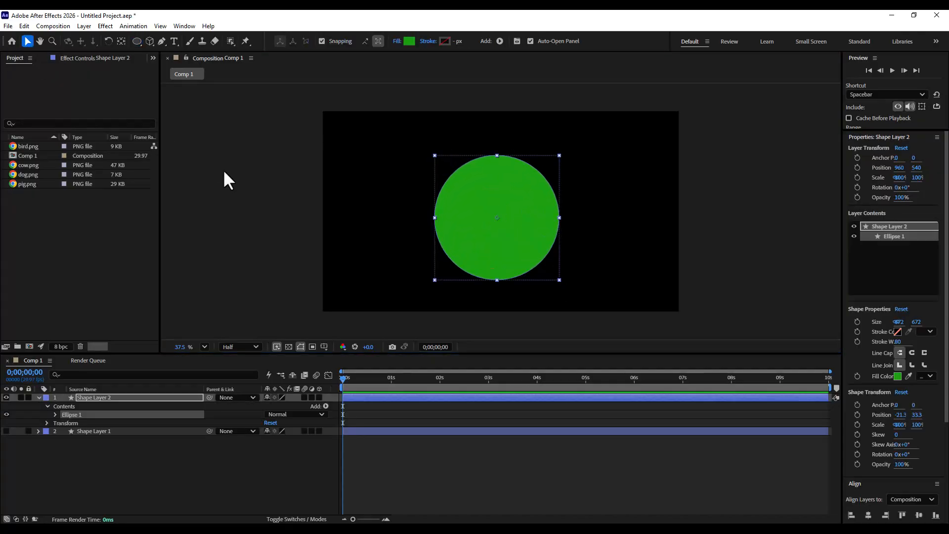
pyautogui.click(223, 169)
pyautogui.click(533, 216)
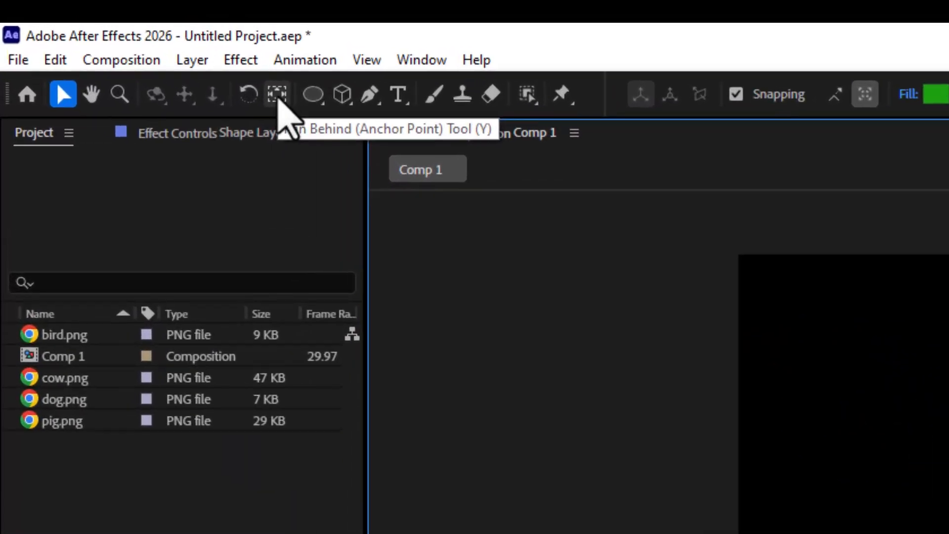
pyautogui.click(278, 95)
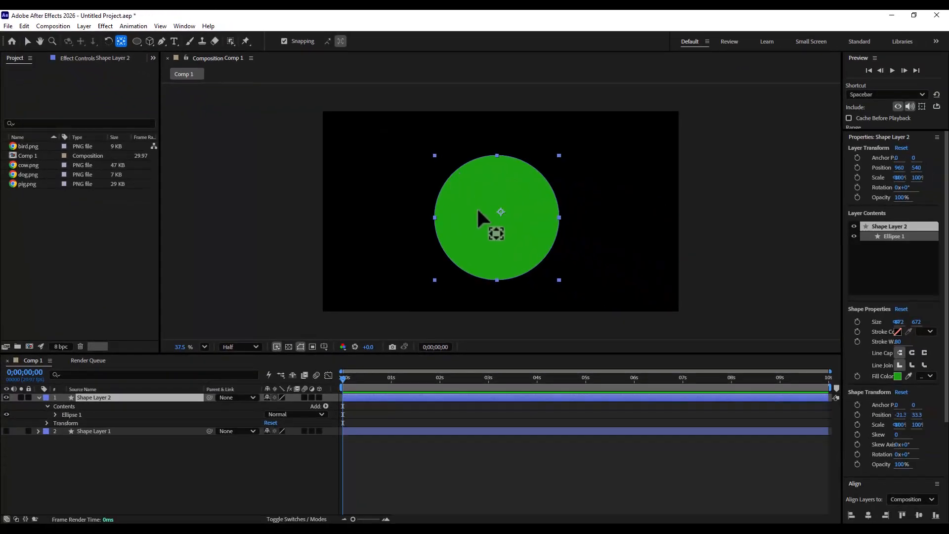
pyautogui.moveTo(500, 211); pyautogui.dragTo(497, 217)
pyautogui.press('v')
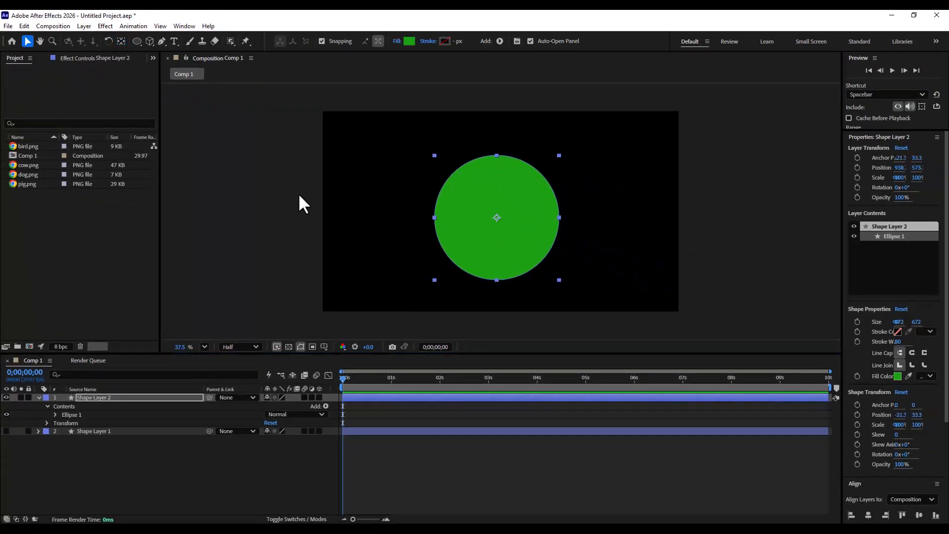
# - Center the circle horizontally and vertically in the composition
pyautogui.click(288, 195)
pyautogui.click(544, 186)
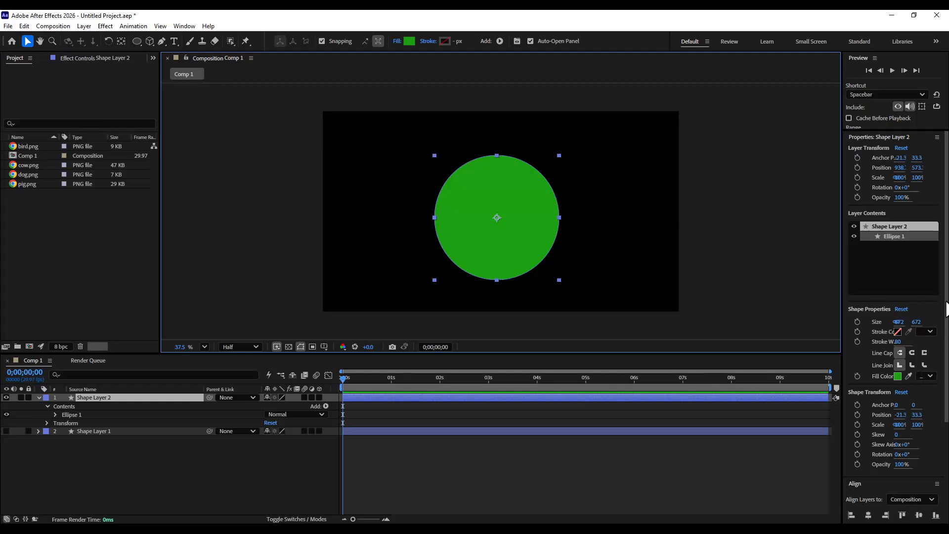
pyautogui.moveTo(945, 308); pyautogui.dragTo(941, 418)
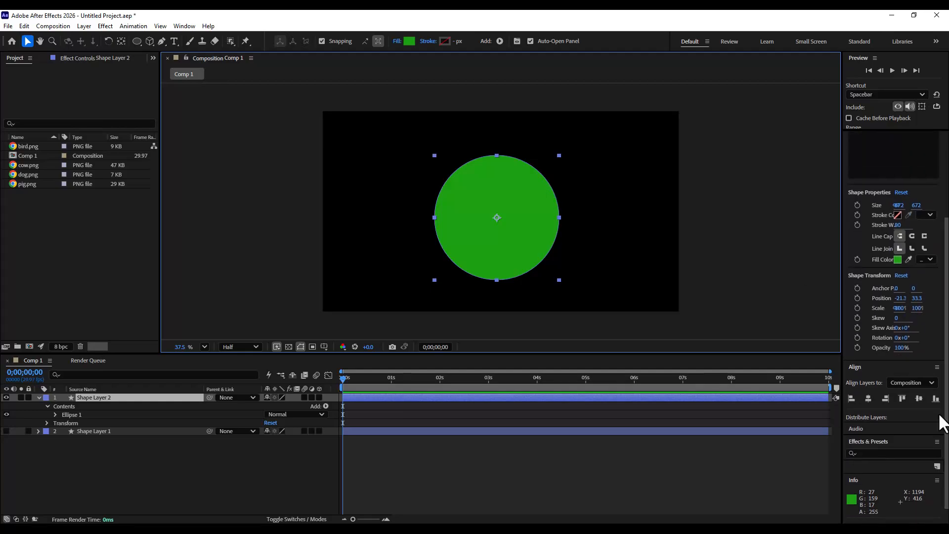
pyautogui.click(868, 397)
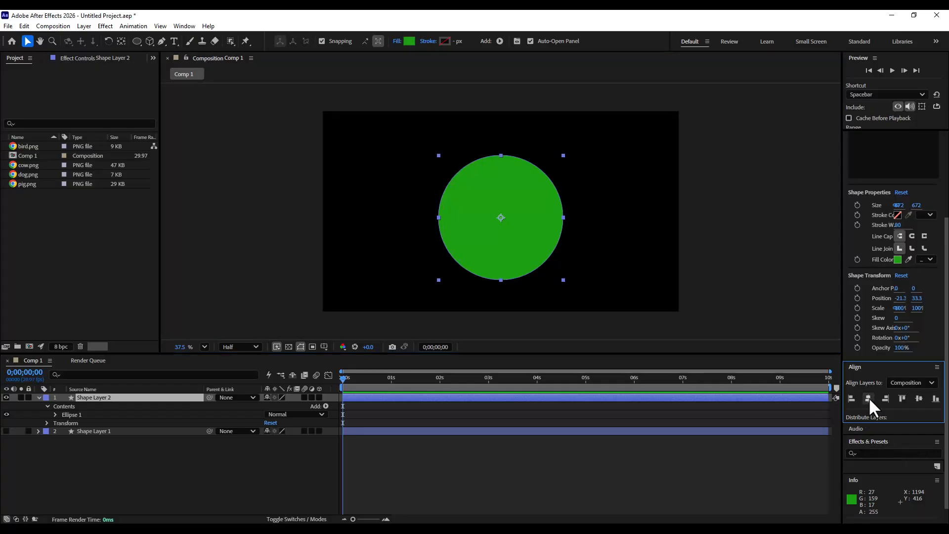
pyautogui.click(917, 397)
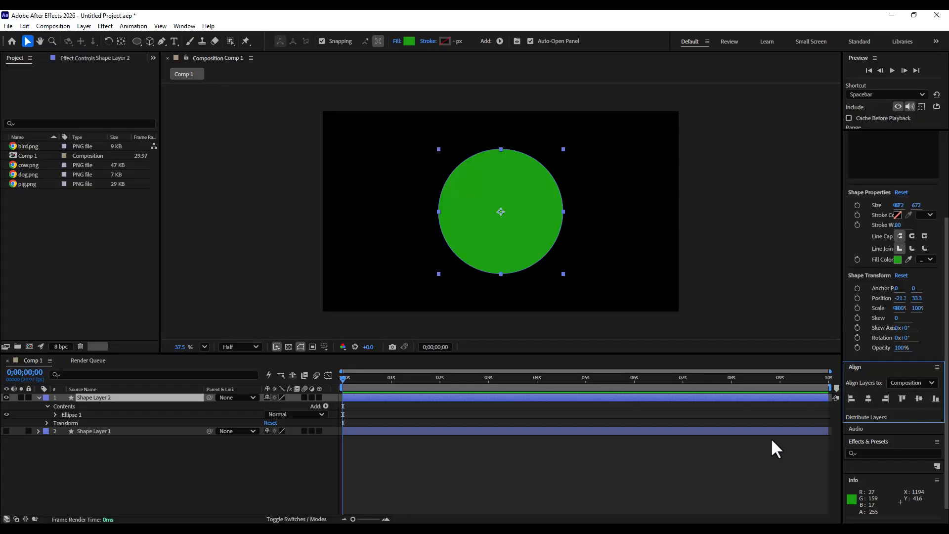
# - Convert the circle's Ellipse Path 1 into a Bezier path
pyautogui.click(70, 414)
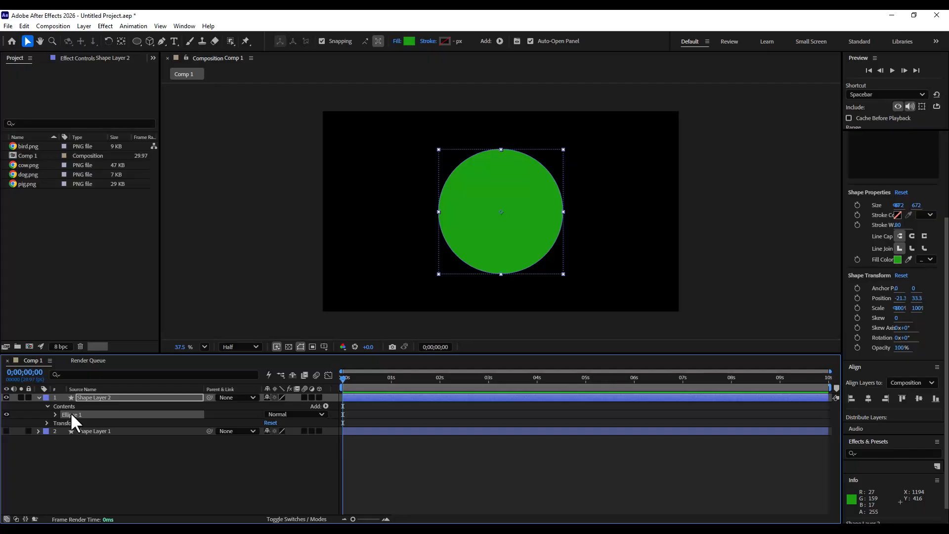
pyautogui.click(55, 415)
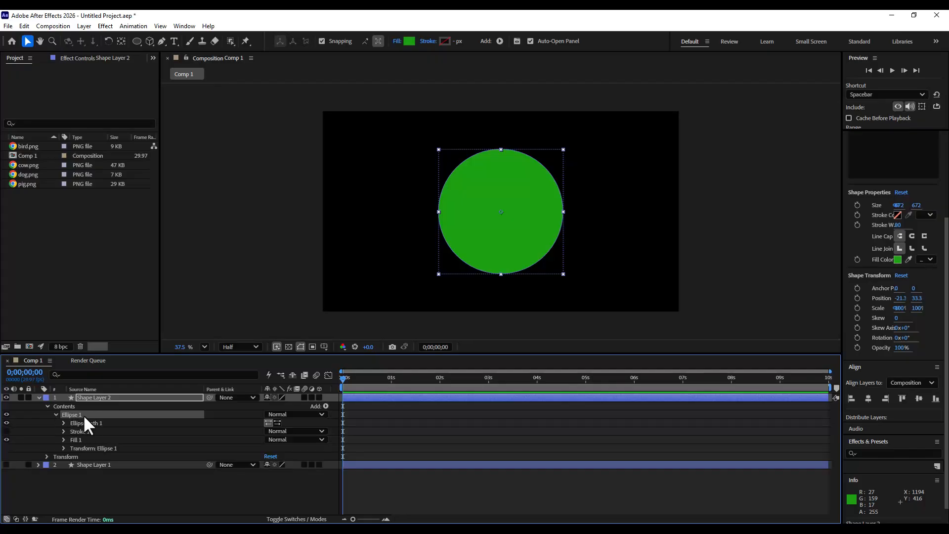
pyautogui.click(97, 423)
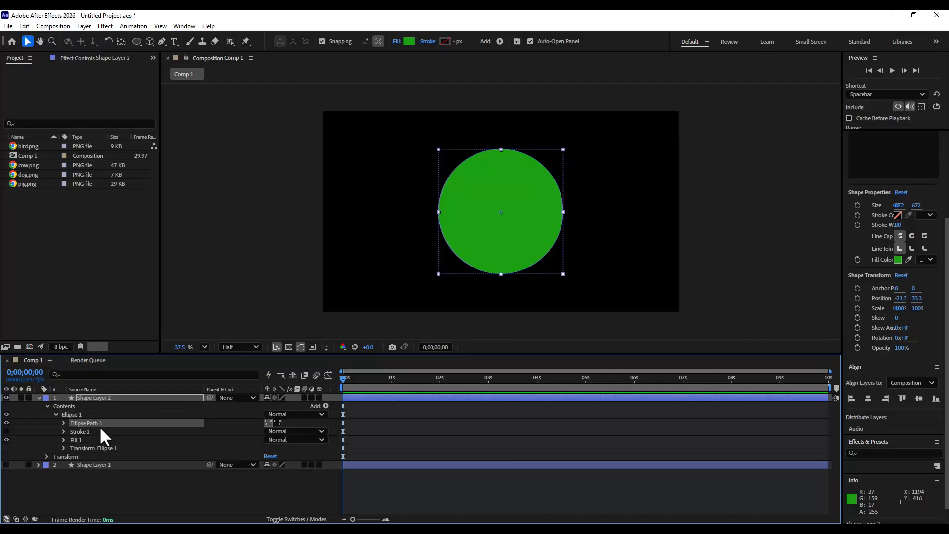
pyautogui.rightClick(90, 422)
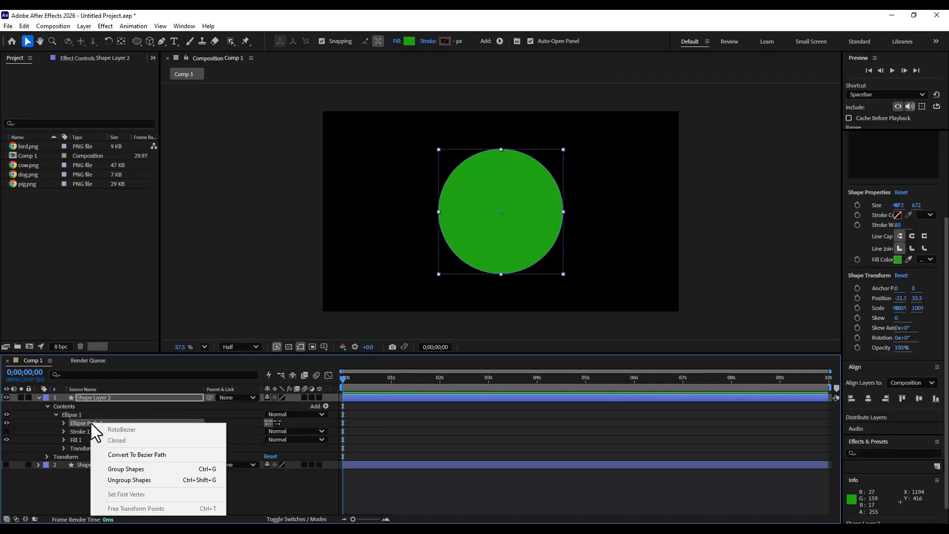
pyautogui.click(172, 454)
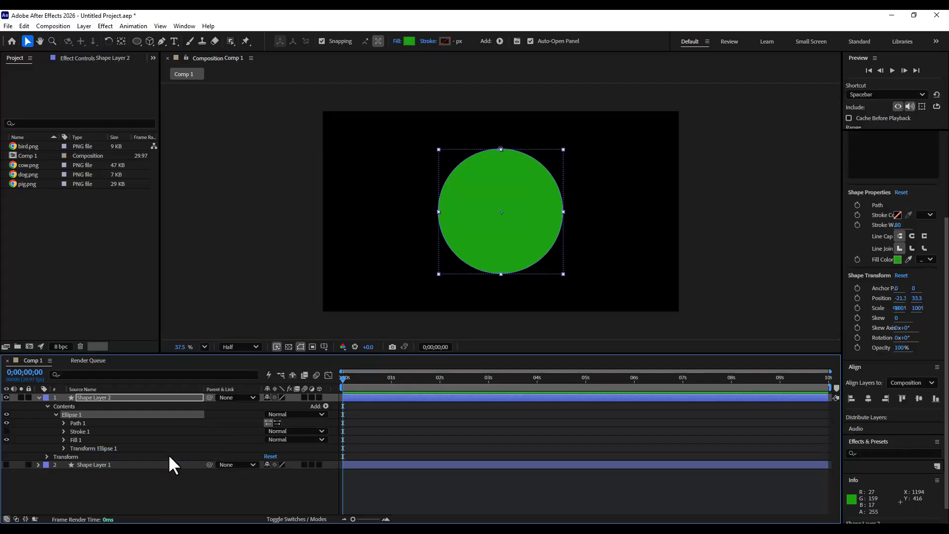
# - Start a keyframe on the circle's Path property and copy it
pyautogui.click(63, 423)
pyautogui.click(80, 431)
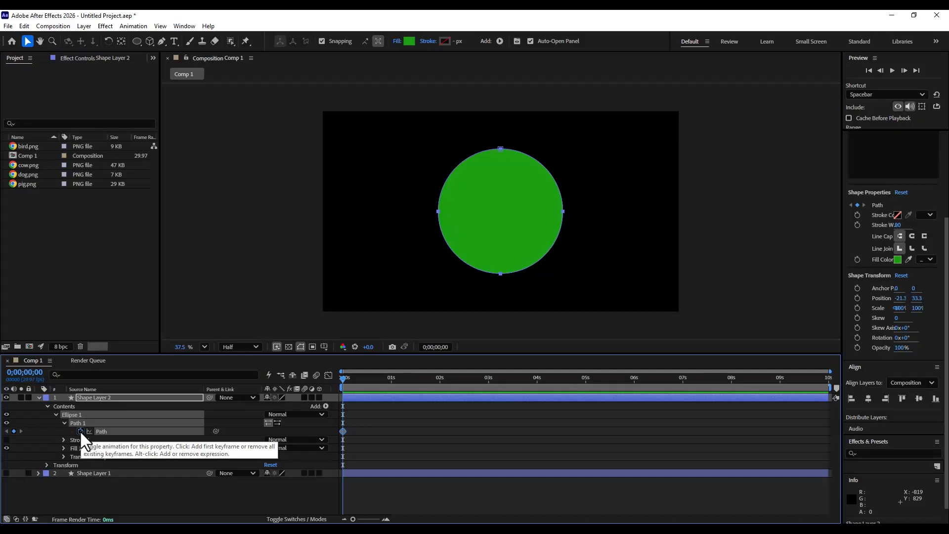
pyautogui.click(24, 25)
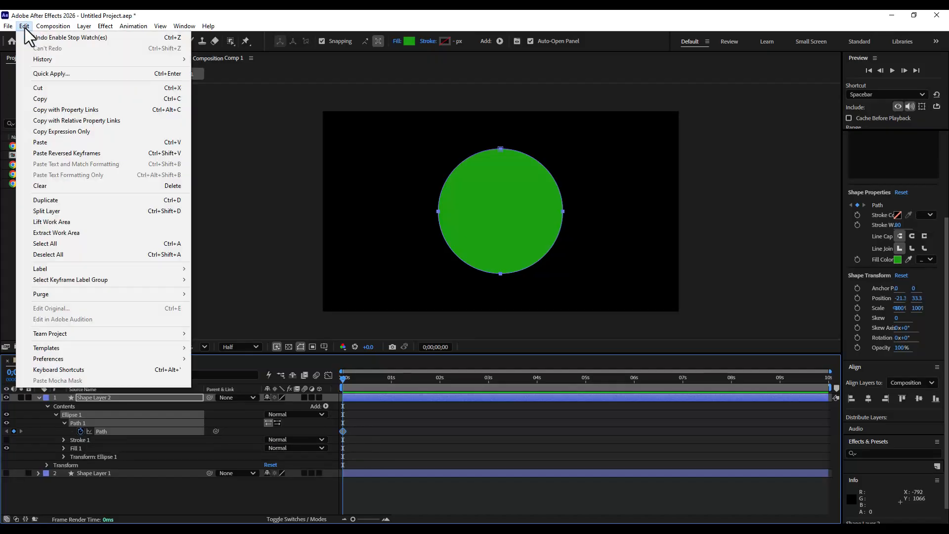
pyautogui.click(53, 100)
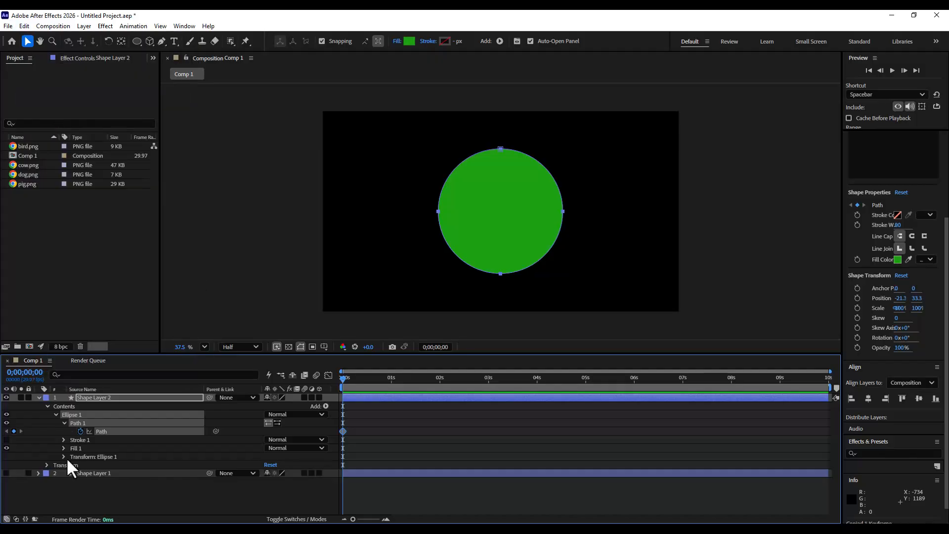
# - Collapse and hide the circle layer
pyautogui.click(39, 397)
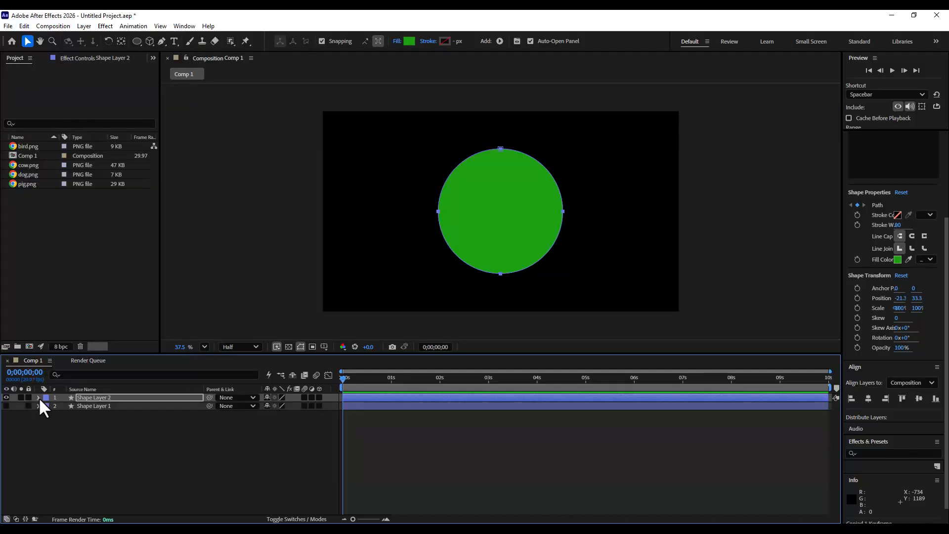
pyautogui.click(6, 397)
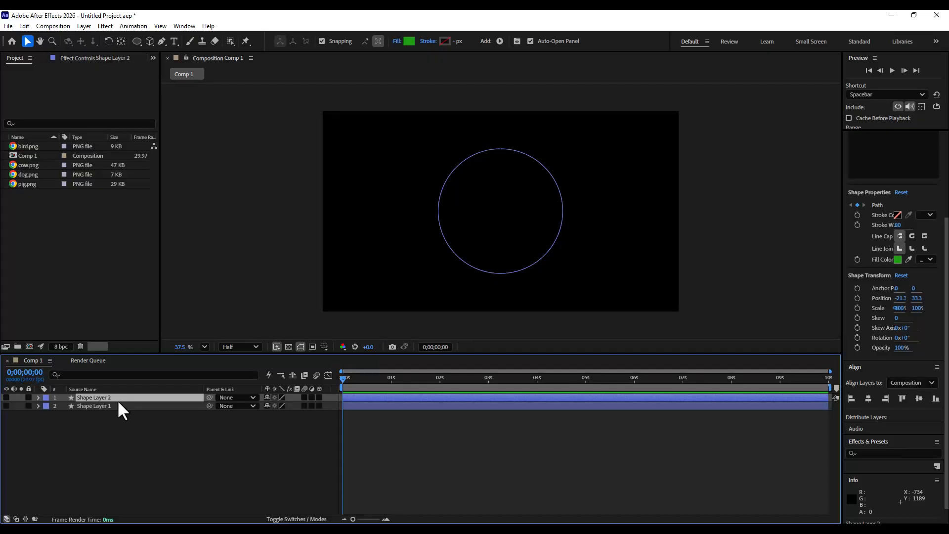
pyautogui.click(118, 449)
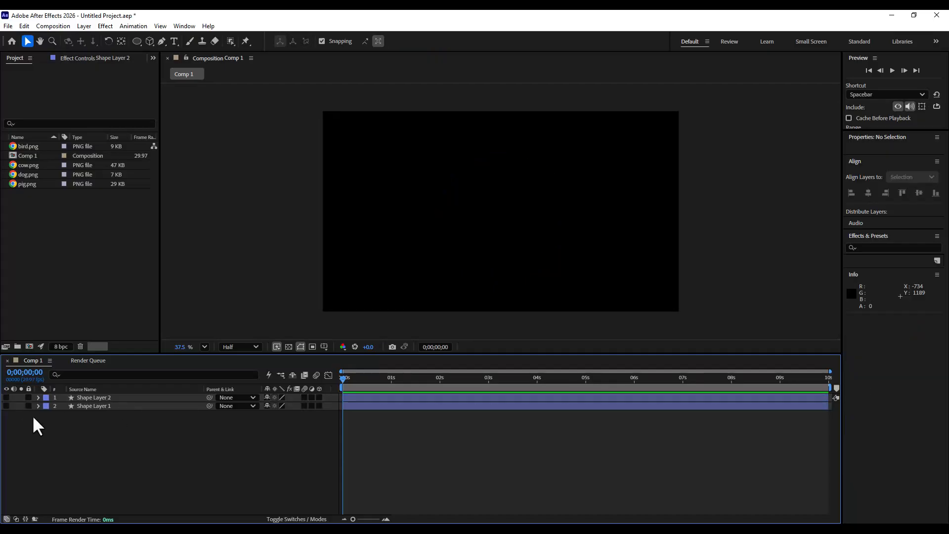
# - Unhide the rectangle layer and add a keyframe to its Path at 0;00;01;00
pyautogui.click(6, 406)
pyautogui.click(90, 405)
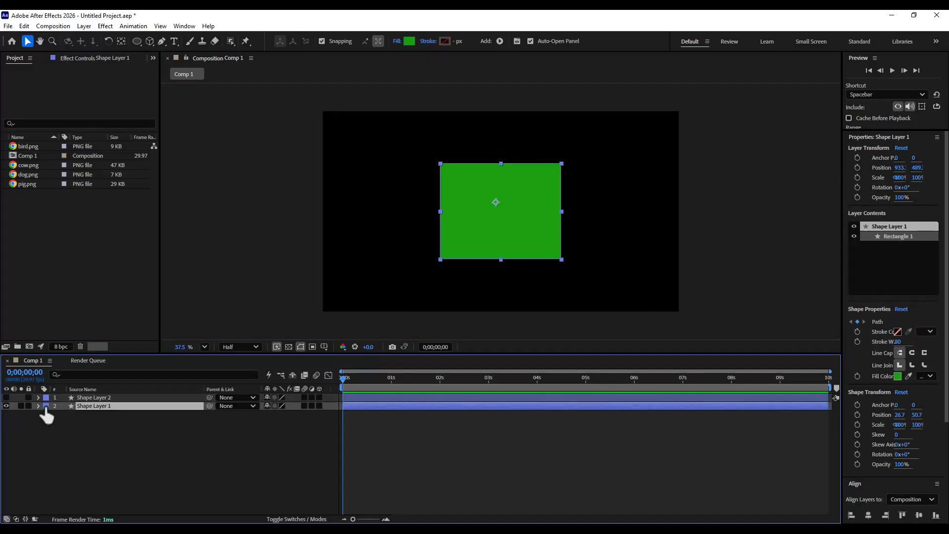
pyautogui.click(38, 405)
pyautogui.click(109, 440)
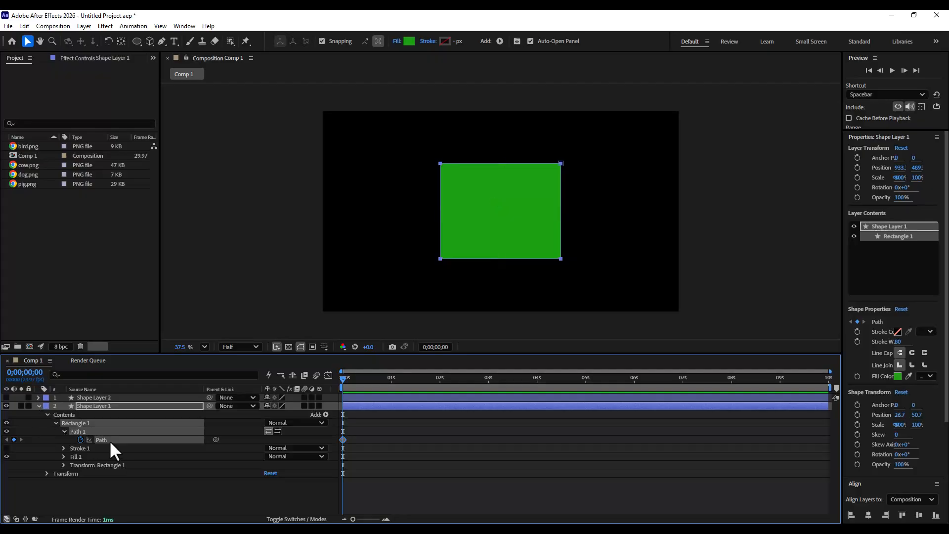
pyautogui.click(390, 377)
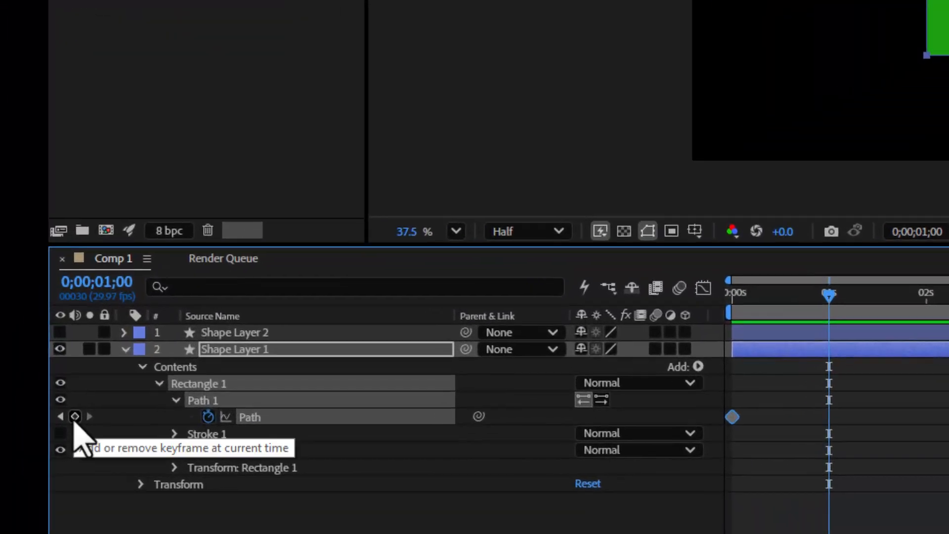
pyautogui.click(75, 416)
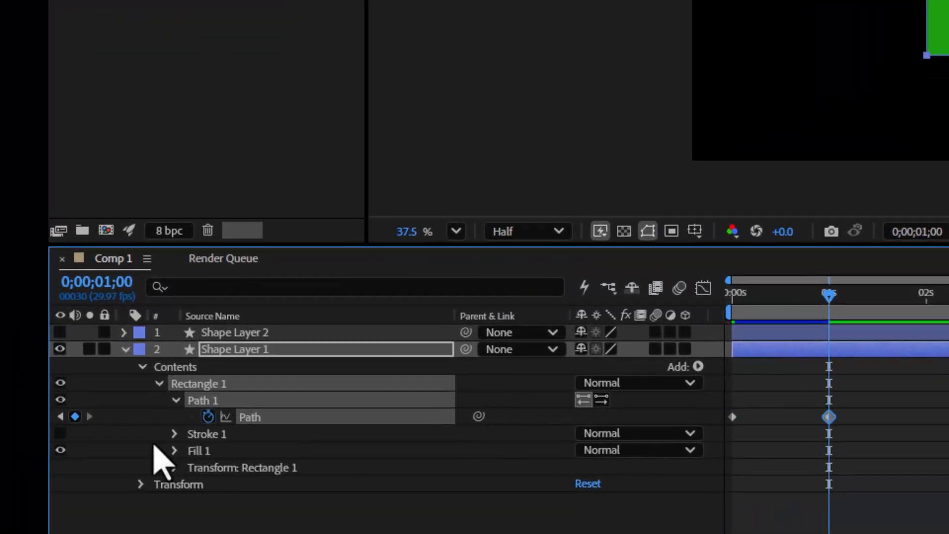
# - Paste the copied circle path onto the rectangle's Path at 0;00;02;01
pyautogui.click(724, 307)
pyautogui.moveTo(722, 307); pyautogui.dragTo(829, 310)
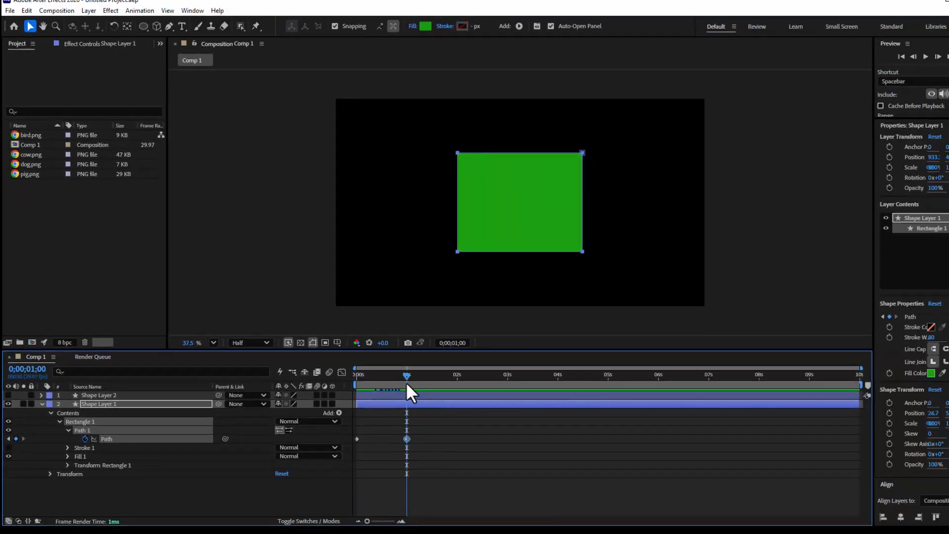
pyautogui.click(439, 378)
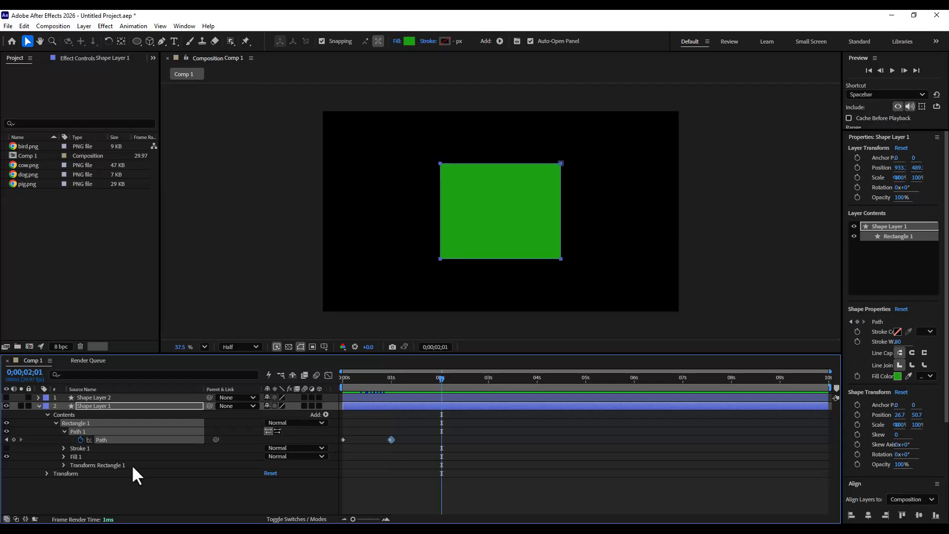
pyautogui.click(113, 440)
pyautogui.click(22, 25)
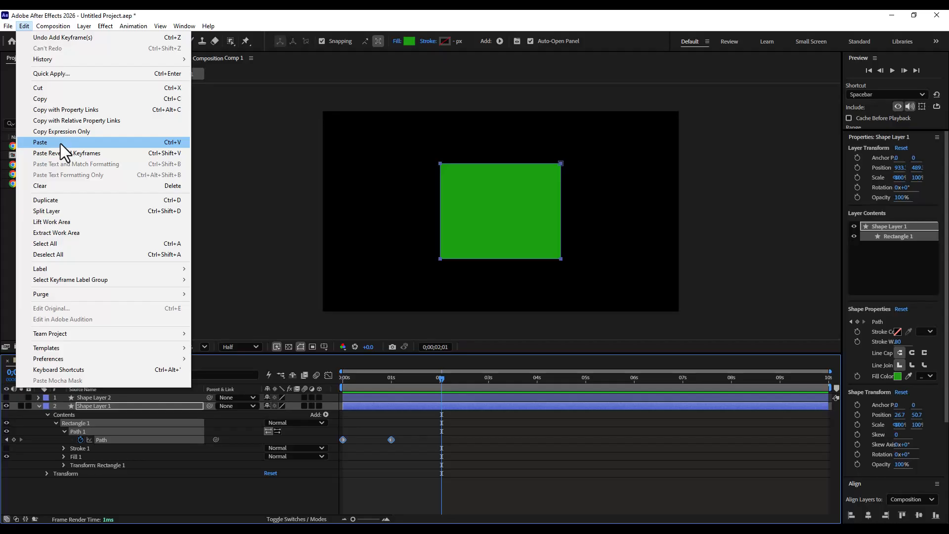
pyautogui.click(60, 142)
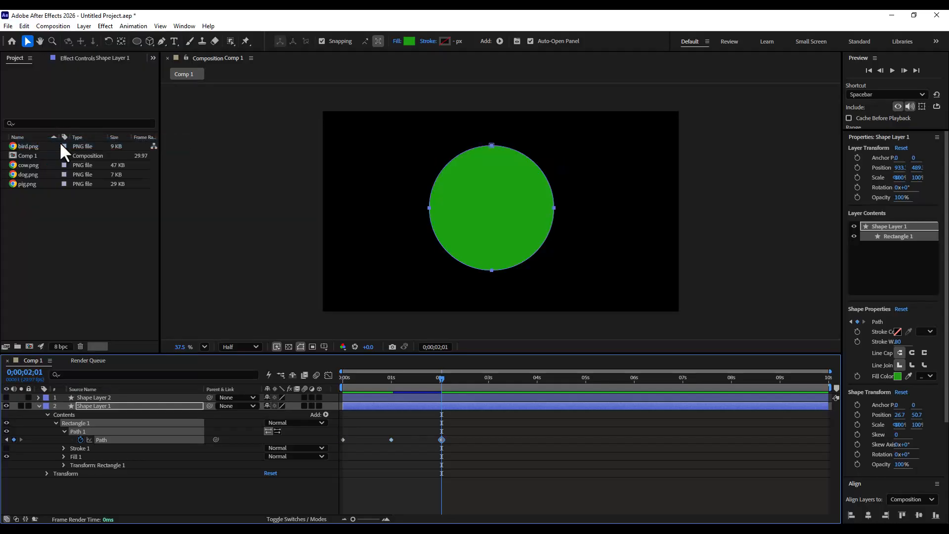
# - Preview the rectangle-to-circle morph from the start of the timeline
pyautogui.click(347, 375)
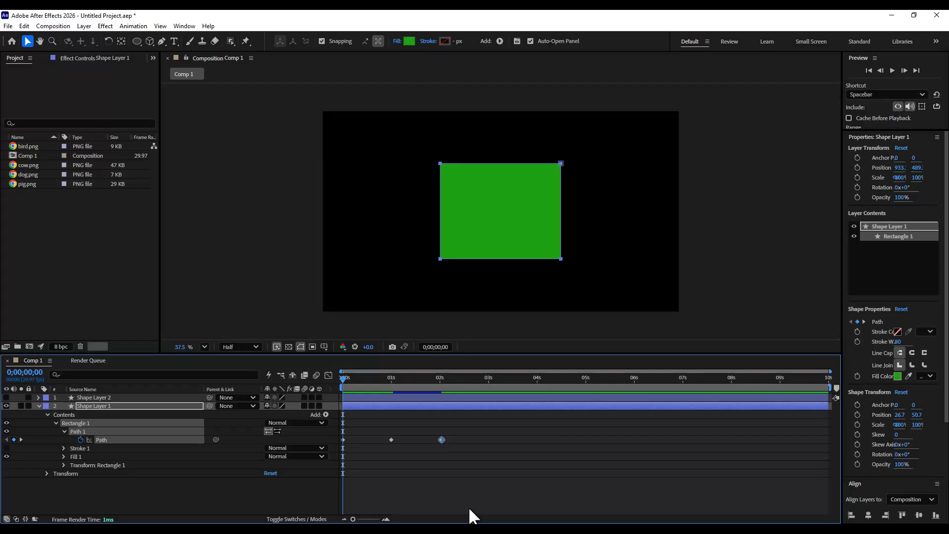
pyautogui.press('space')
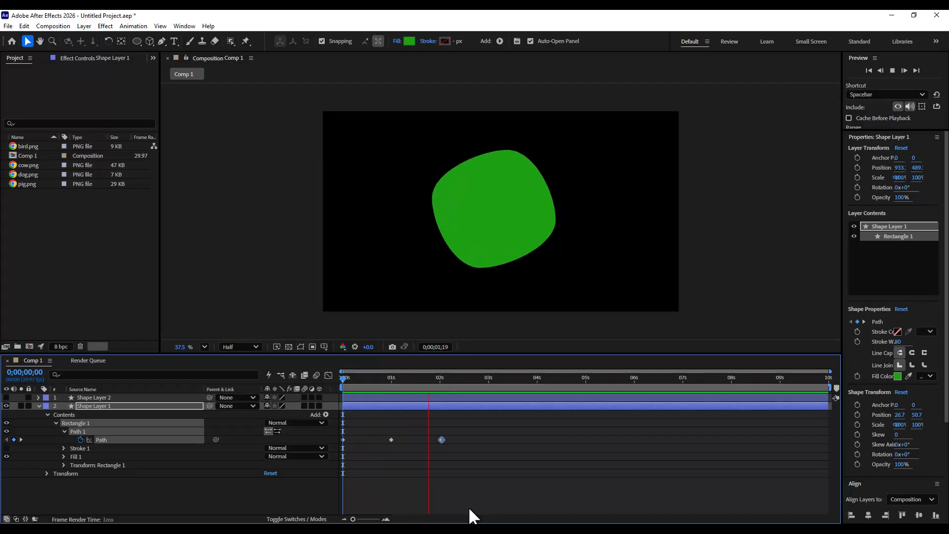
pyautogui.press('space')
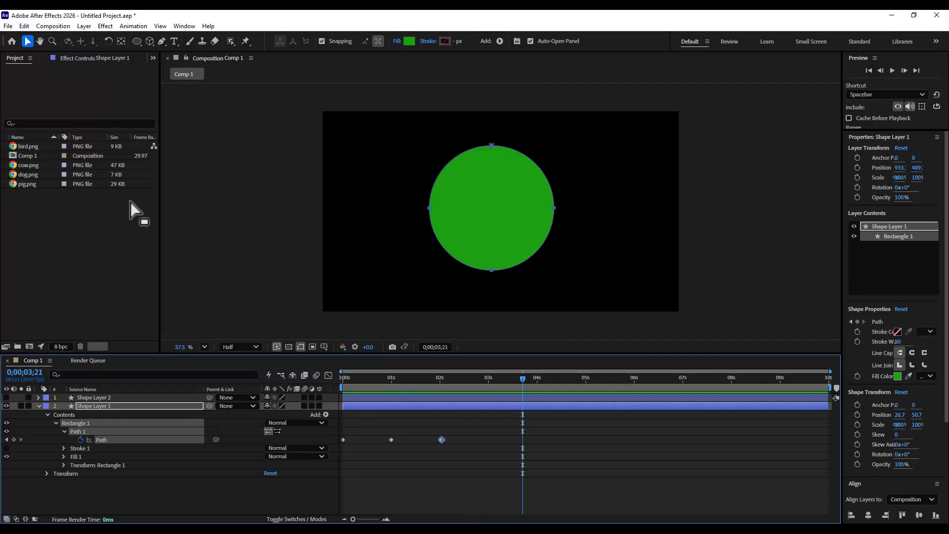
# - Collapse and hide the rectangle layer, returning to the start of the timeline
pyautogui.click(39, 408)
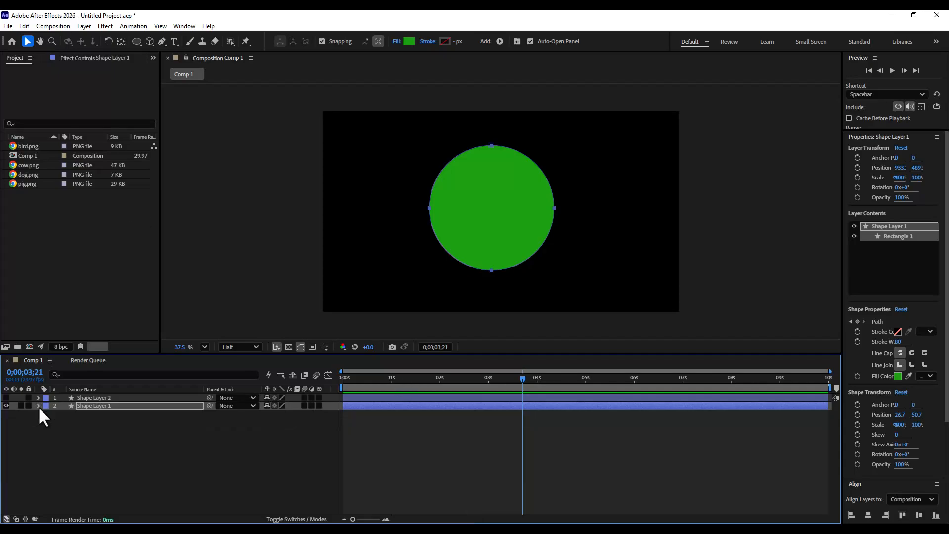
pyautogui.click(64, 428)
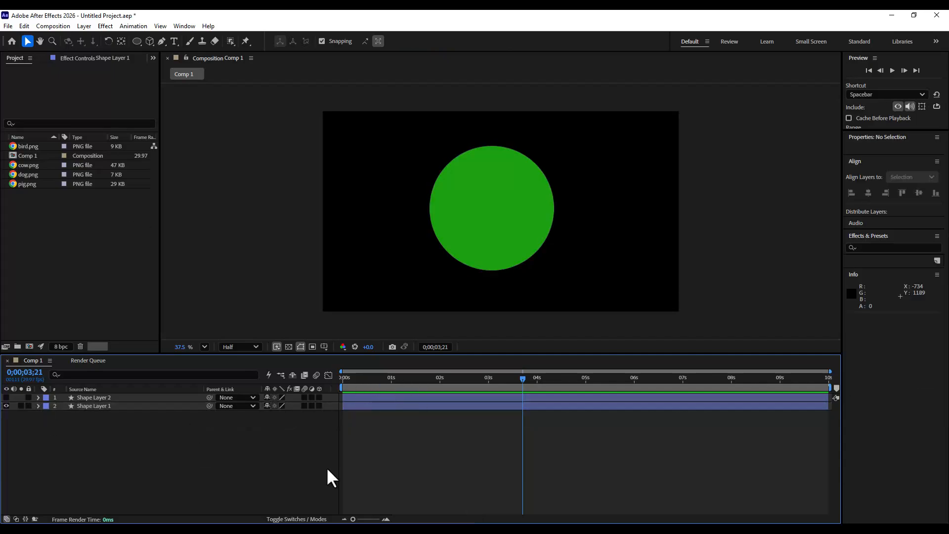
pyautogui.press('Home')
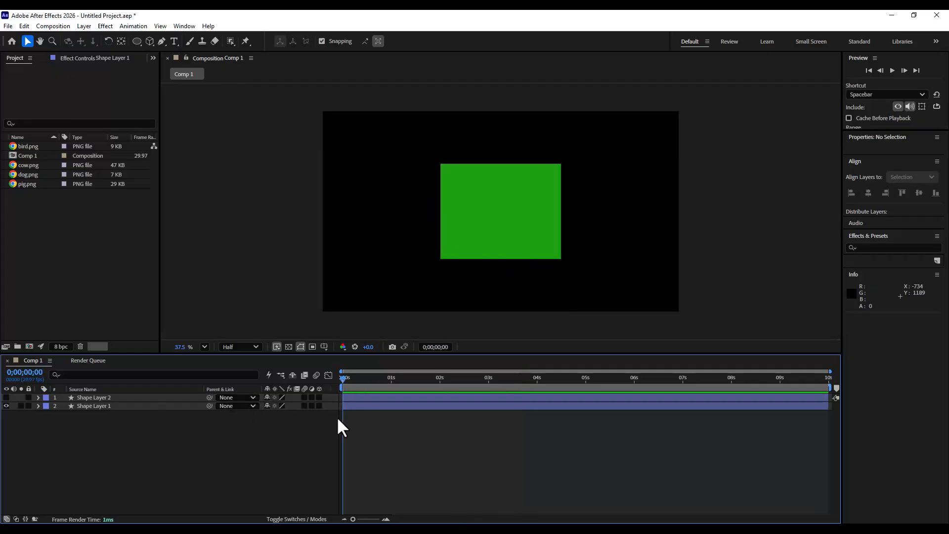
pyautogui.click(97, 405)
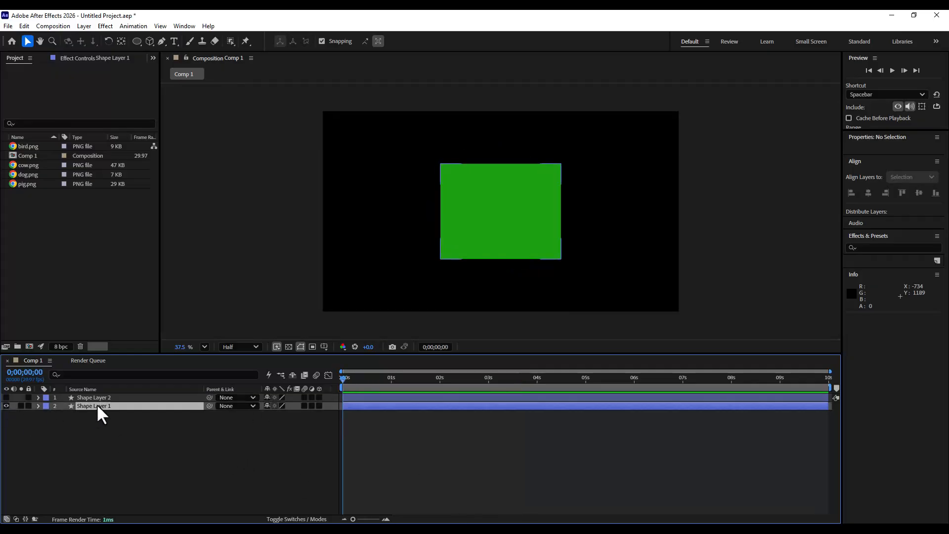
pyautogui.click(7, 406)
pyautogui.click(162, 475)
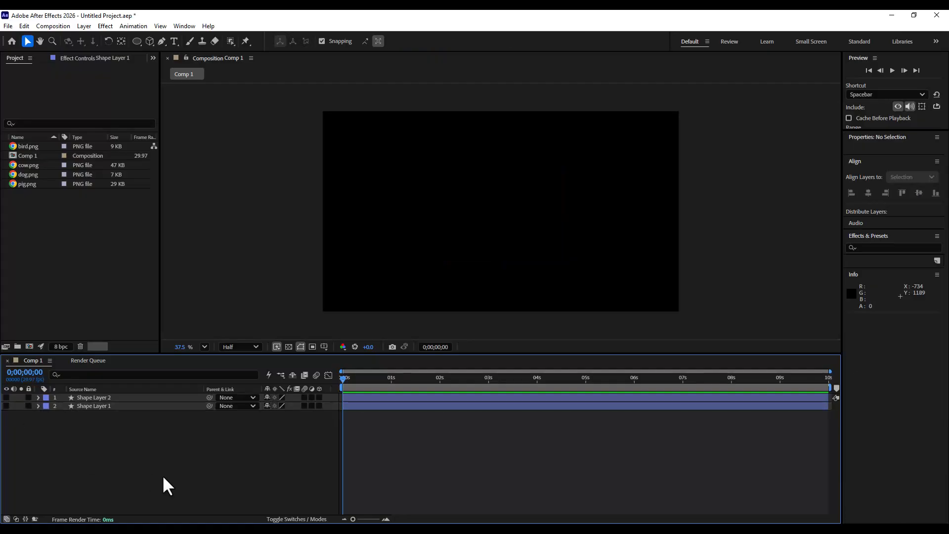
# - Draw a five-point star with the Star tool, outer radius about 343, and move it into the frame
pyautogui.moveTo(138, 43); pyautogui.dragTo(190, 86)
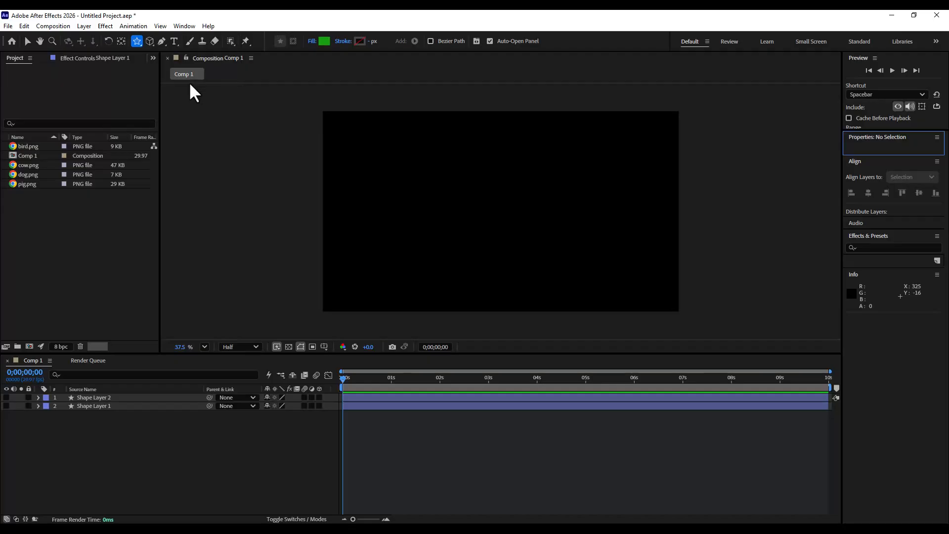
pyautogui.moveTo(466, 161); pyautogui.dragTo(512, 217)
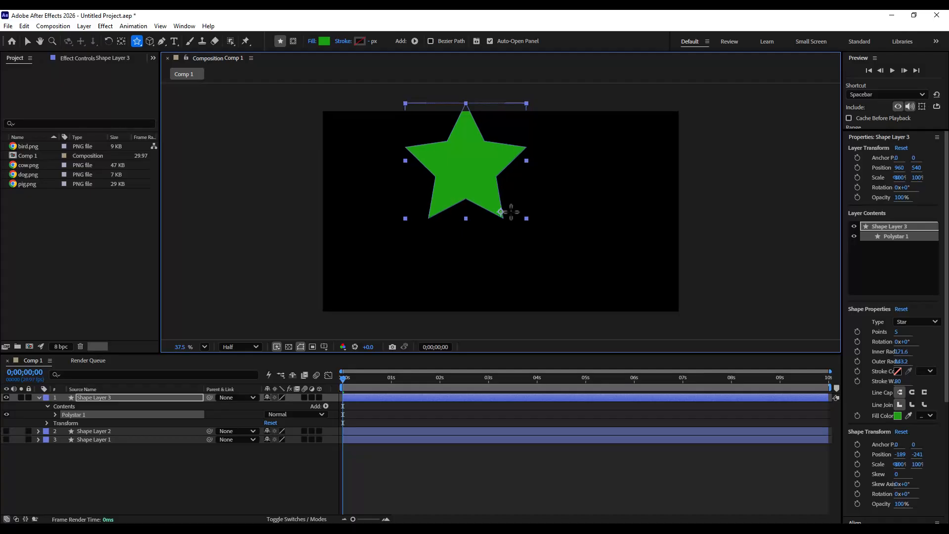
pyautogui.click(28, 41)
pyautogui.moveTo(478, 151); pyautogui.dragTo(518, 192)
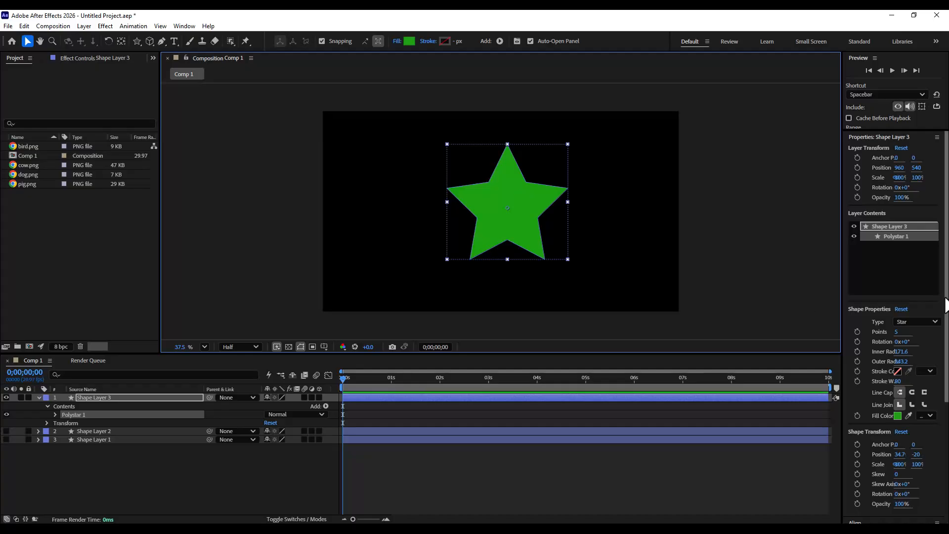
# - Center the star's anchor point with the Pan Behind tool
pyautogui.click(122, 41)
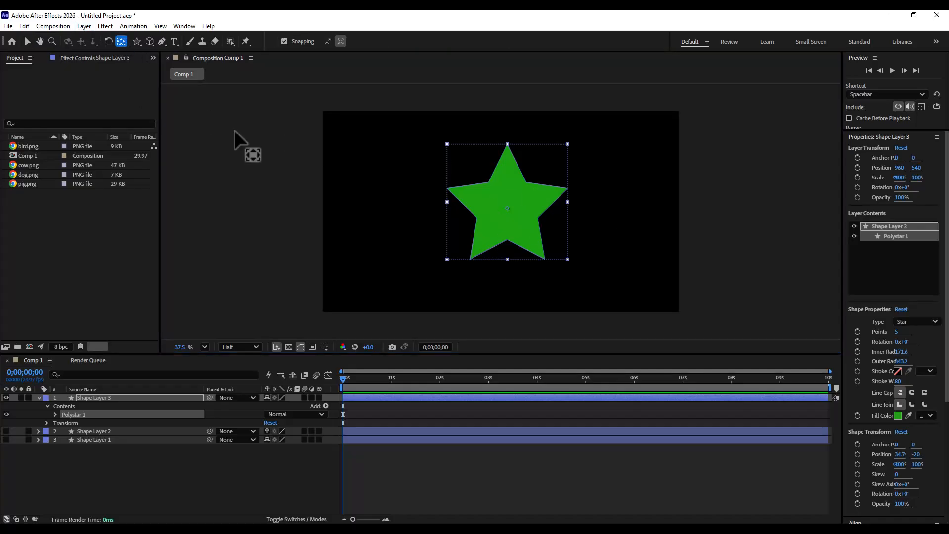
pyautogui.click(28, 43)
pyautogui.click(517, 199)
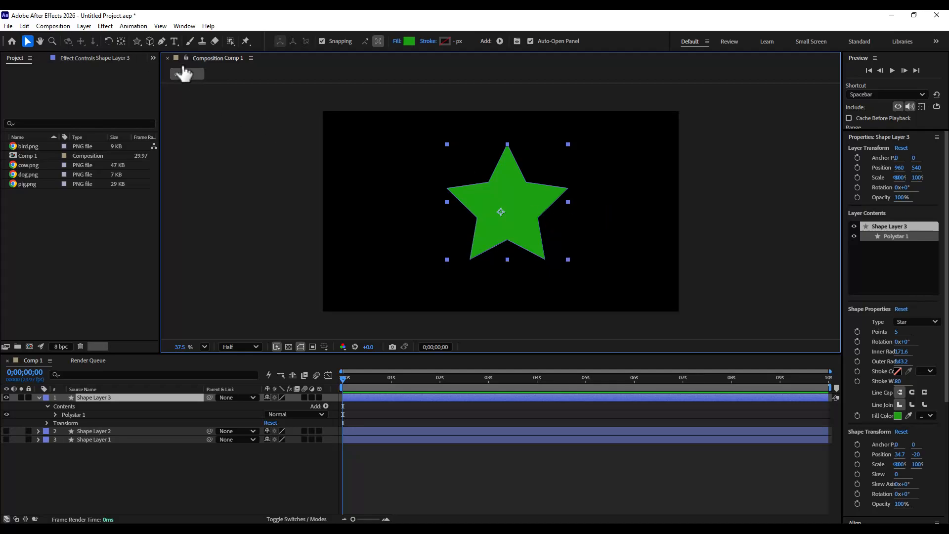
pyautogui.keyDown('ctrl'); pyautogui.doubleClick(121, 41); pyautogui.keyUp('ctrl')
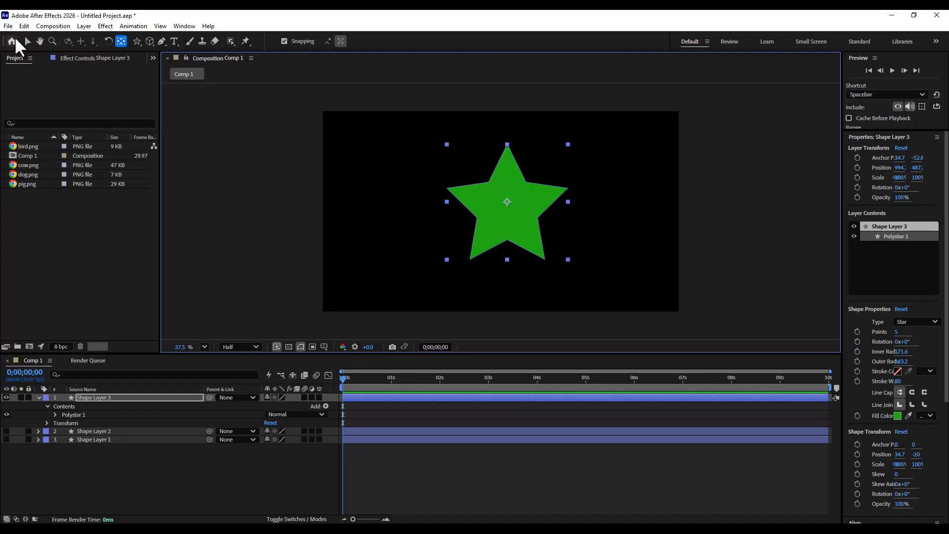
pyautogui.click(27, 41)
pyautogui.click(498, 212)
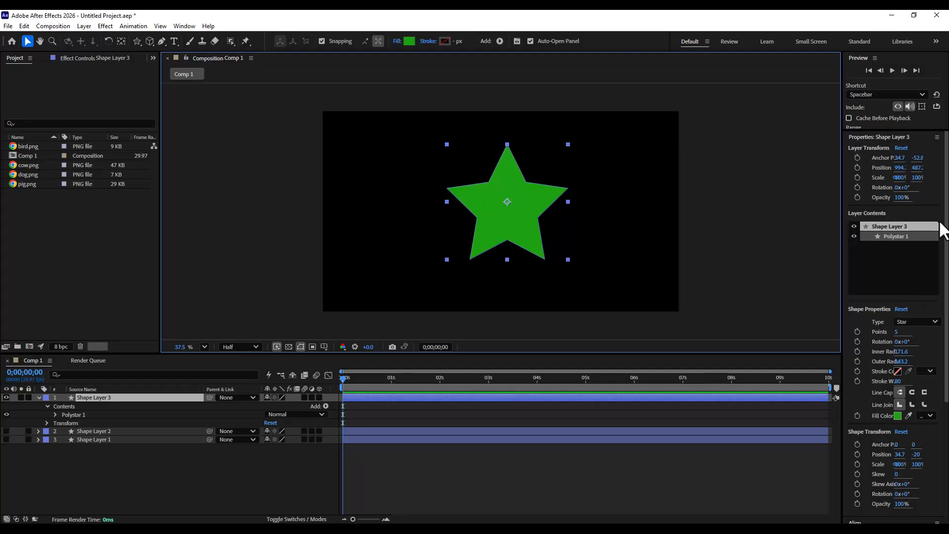
# - Center the star horizontally and vertically in the composition
pyautogui.scroll(-4, 900, 296)
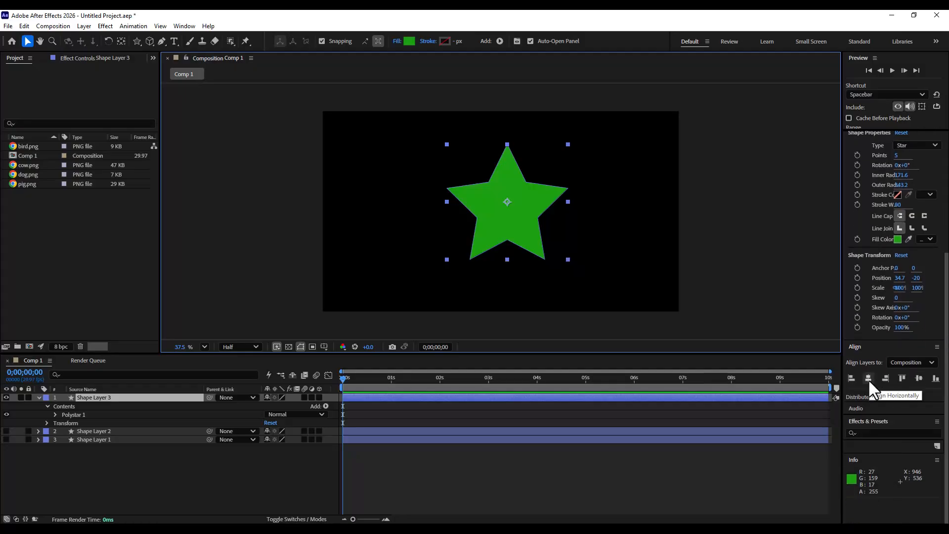
pyautogui.click(868, 378)
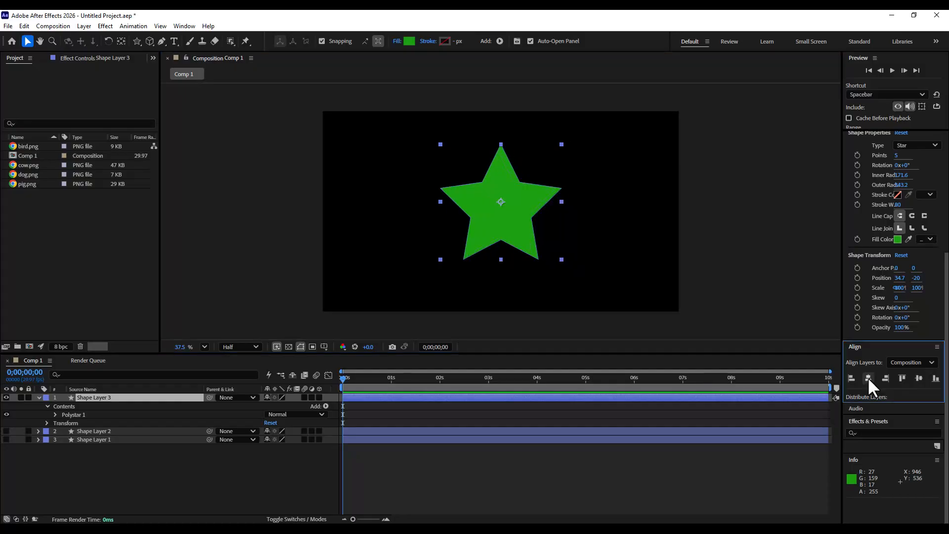
pyautogui.click(919, 378)
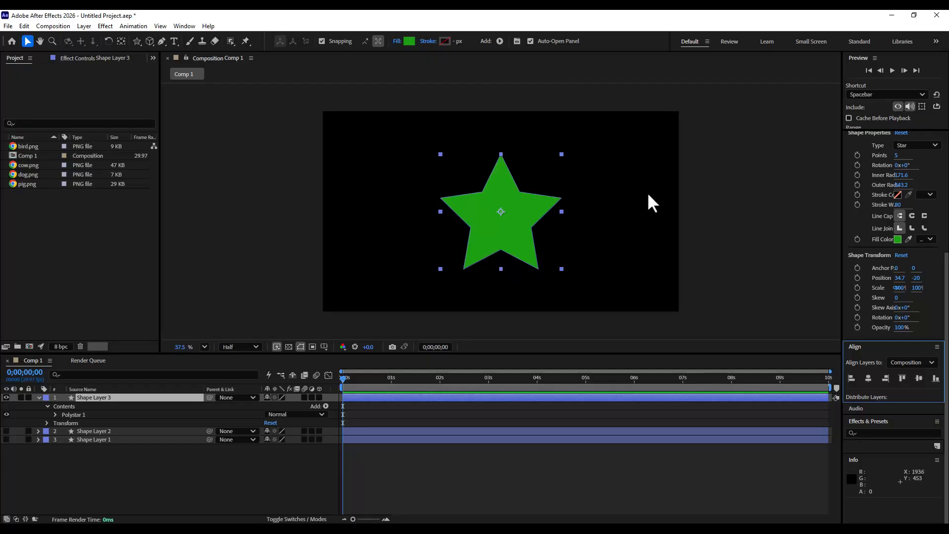
# - Convert the star's polystar path to a Bezier path and set a keyframe on its Path property
pyautogui.click(55, 415)
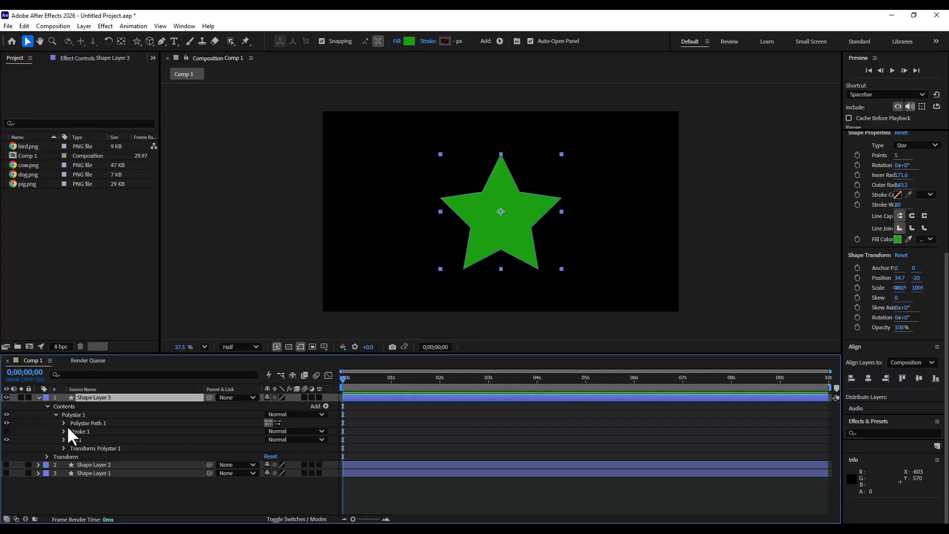
pyautogui.click(95, 425)
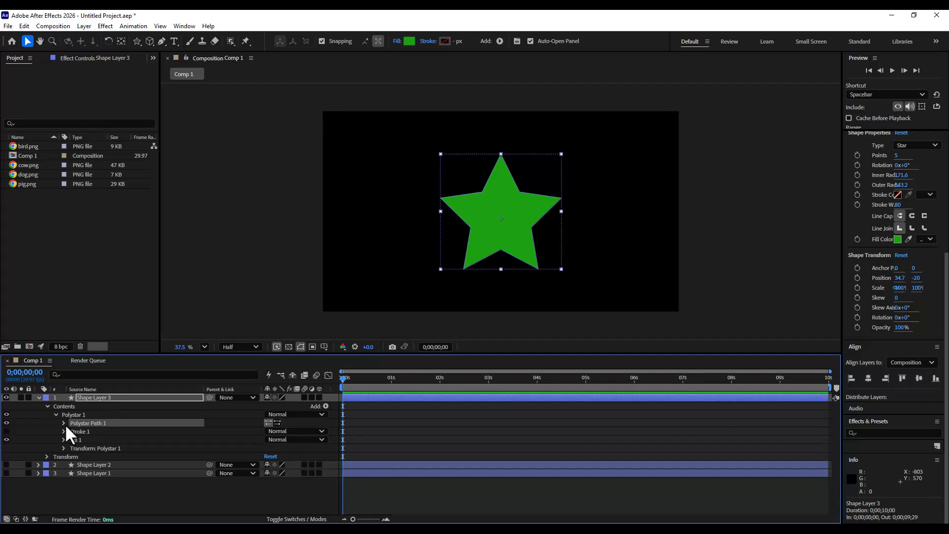
pyautogui.click(64, 423)
pyautogui.rightClick(100, 421)
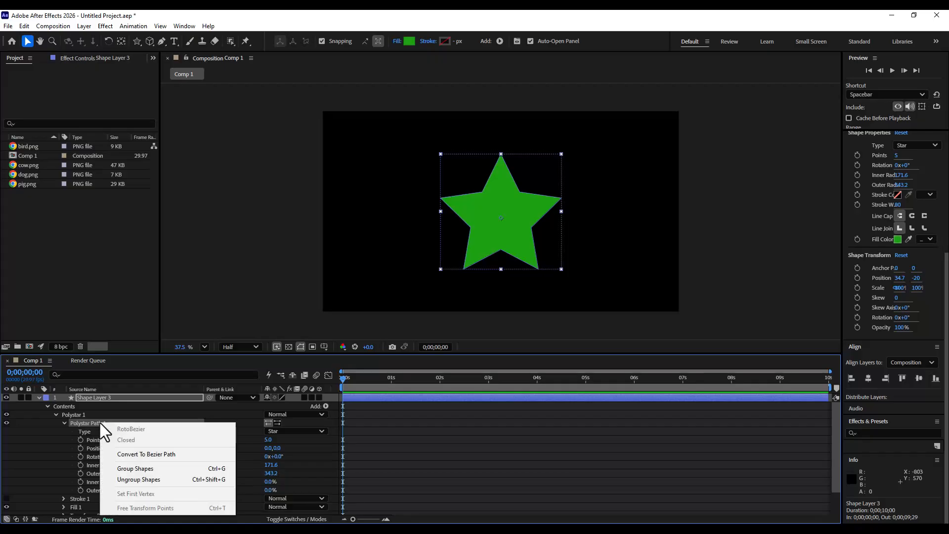
pyautogui.click(182, 455)
pyautogui.click(63, 423)
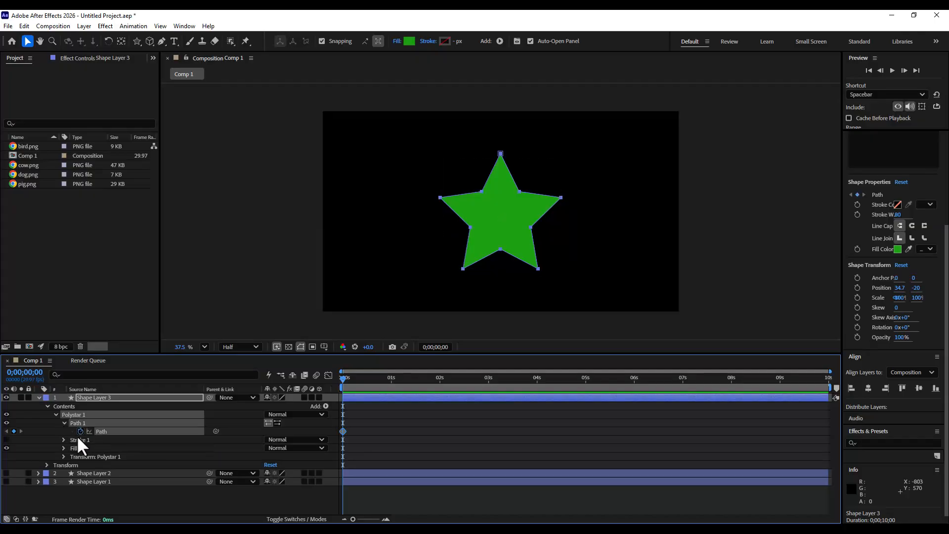
# - Copy the star's Path keyframe, then collapse and hide the star layer
pyautogui.click(24, 26)
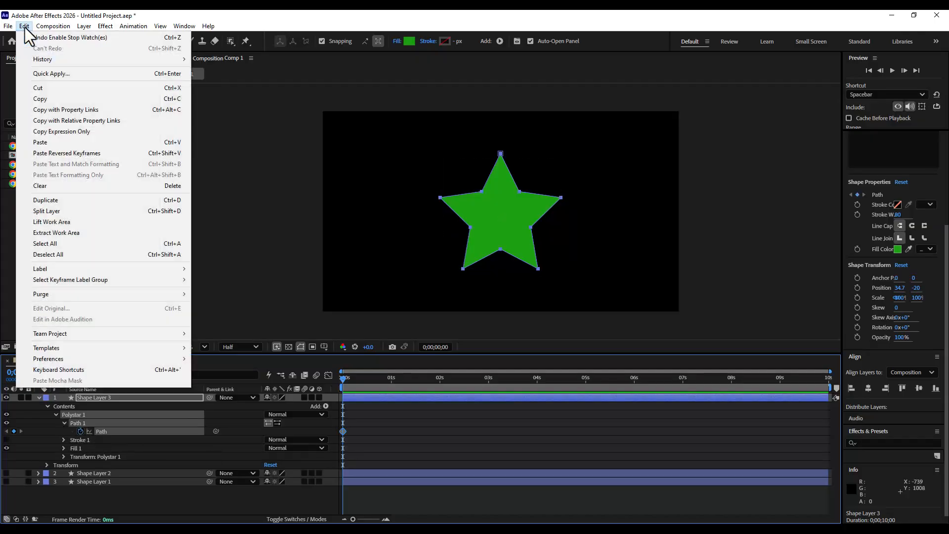
pyautogui.click(47, 100)
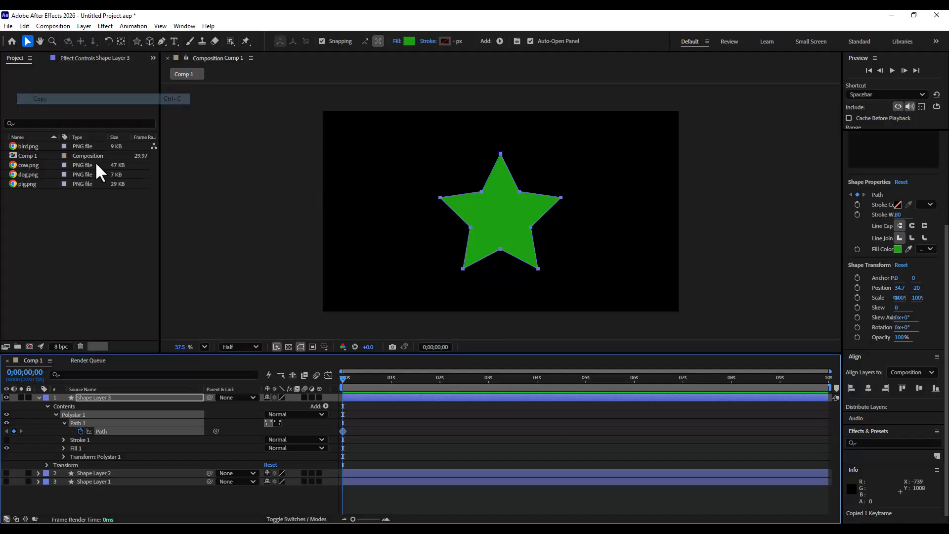
pyautogui.click(38, 396)
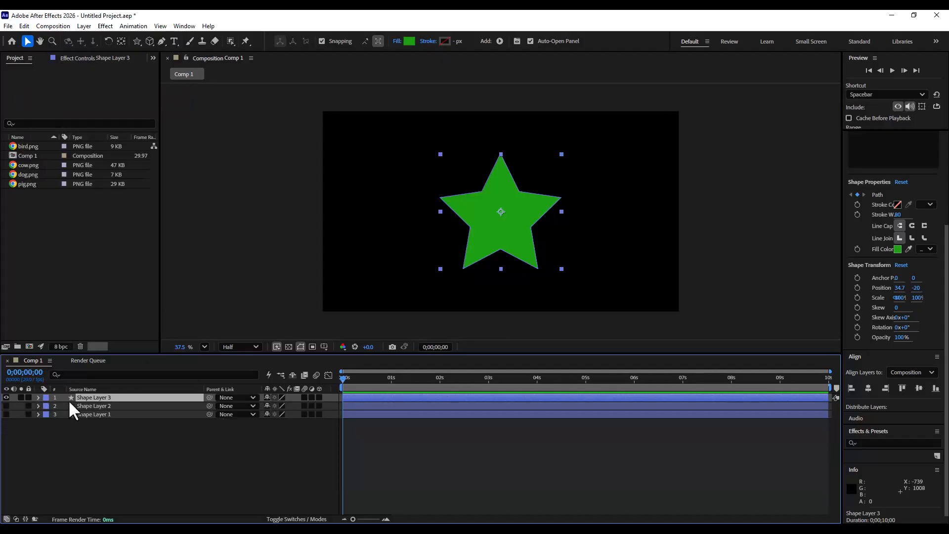
pyautogui.click(5, 397)
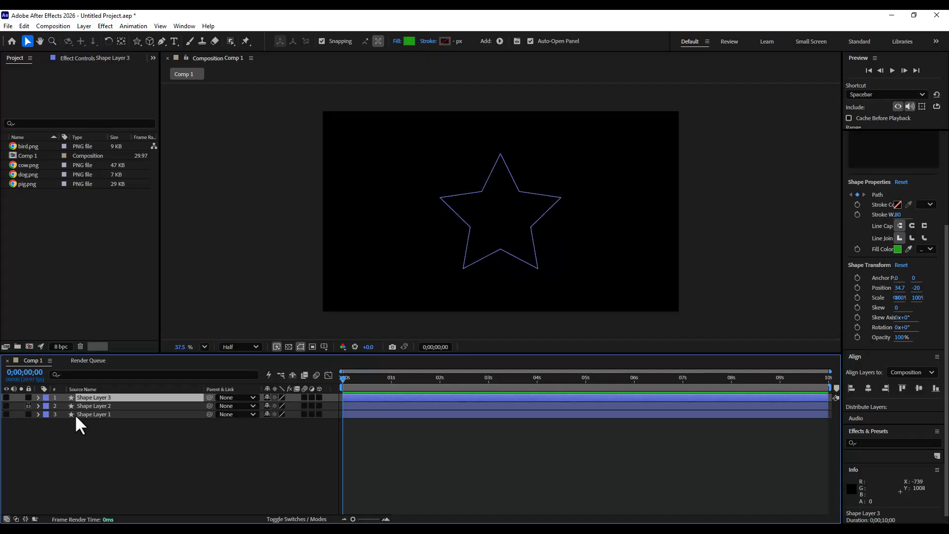
# - Show and expand the rectangle layer, and add a Path keyframe at 3 seconds holding the circle shape
pyautogui.click(76, 413)
pyautogui.click(6, 414)
pyautogui.click(38, 414)
pyautogui.click(441, 378)
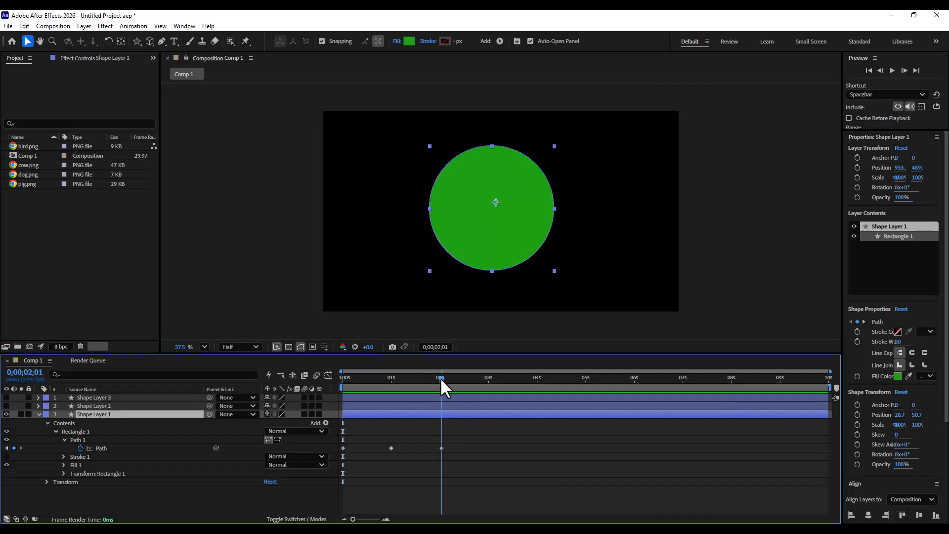
pyautogui.click(488, 378)
pyautogui.click(14, 448)
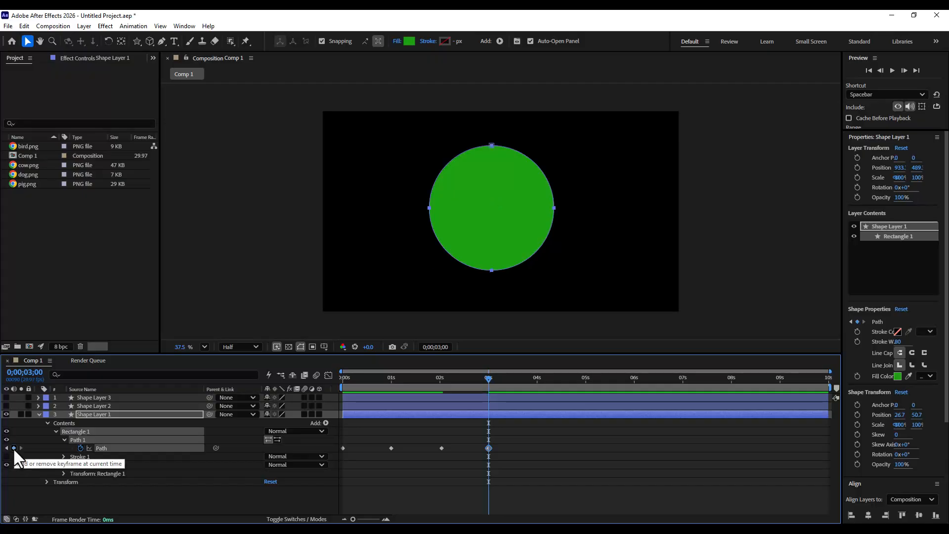
# - Paste the star path as a keyframe on the rectangle layer's Path at 4 seconds
pyautogui.click(536, 377)
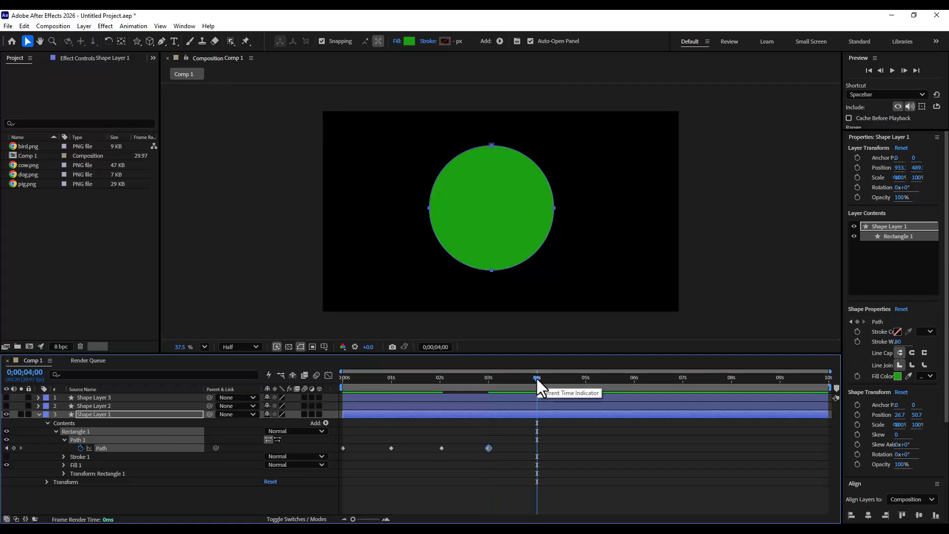
pyautogui.click(24, 25)
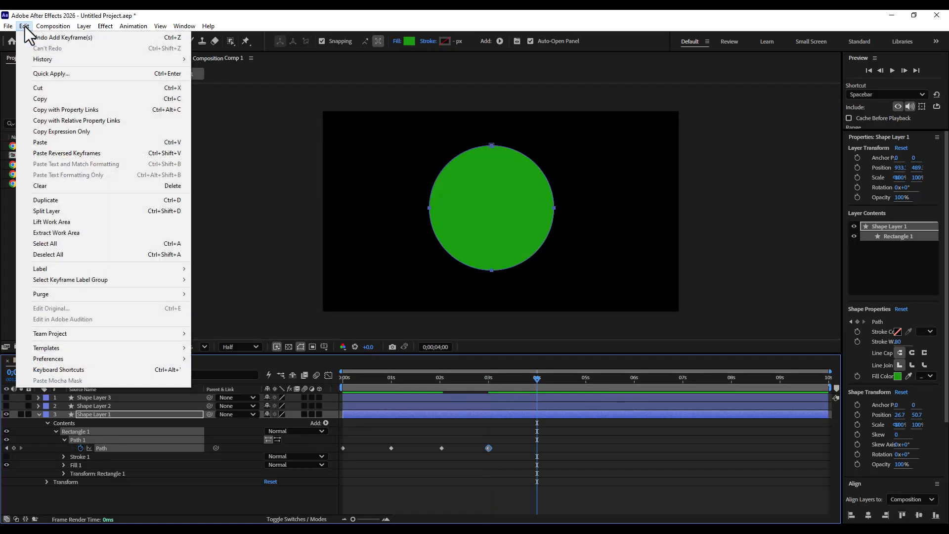
pyautogui.click(58, 142)
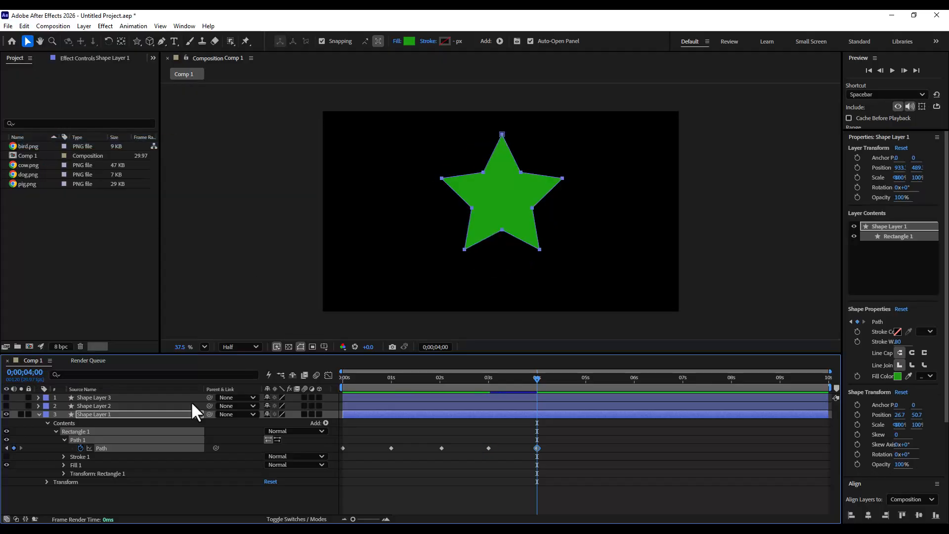
# - Collapse the rectangle layer and play back the morph animation from the start
pyautogui.click(39, 414)
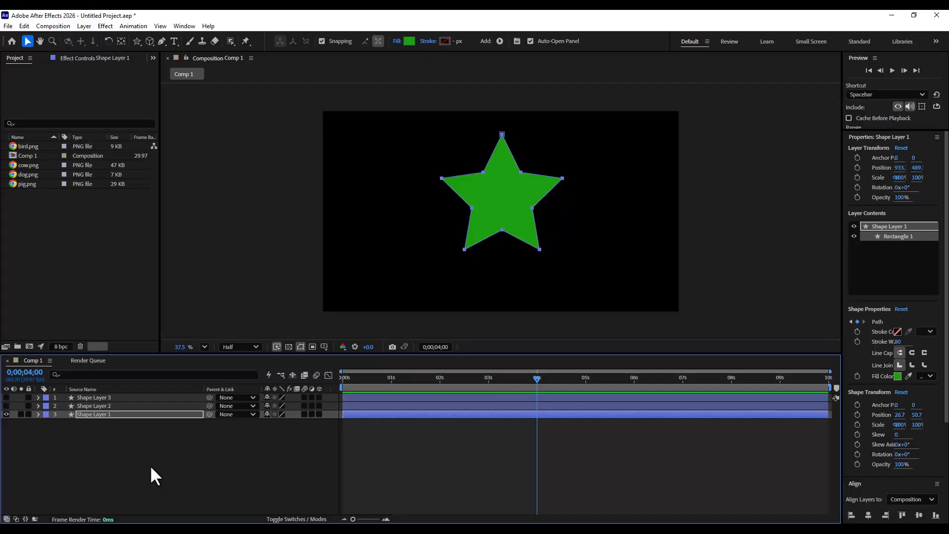
pyautogui.press('Home')
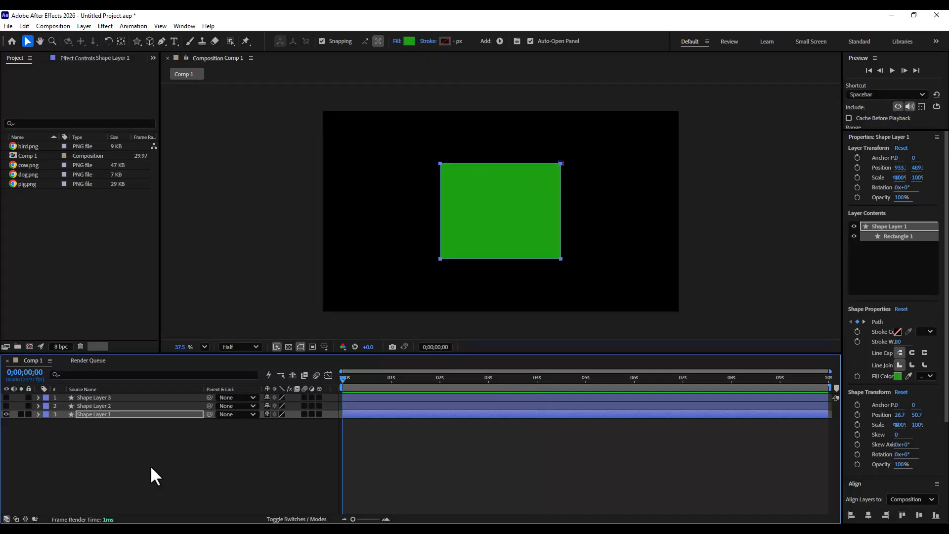
pyautogui.press('space')
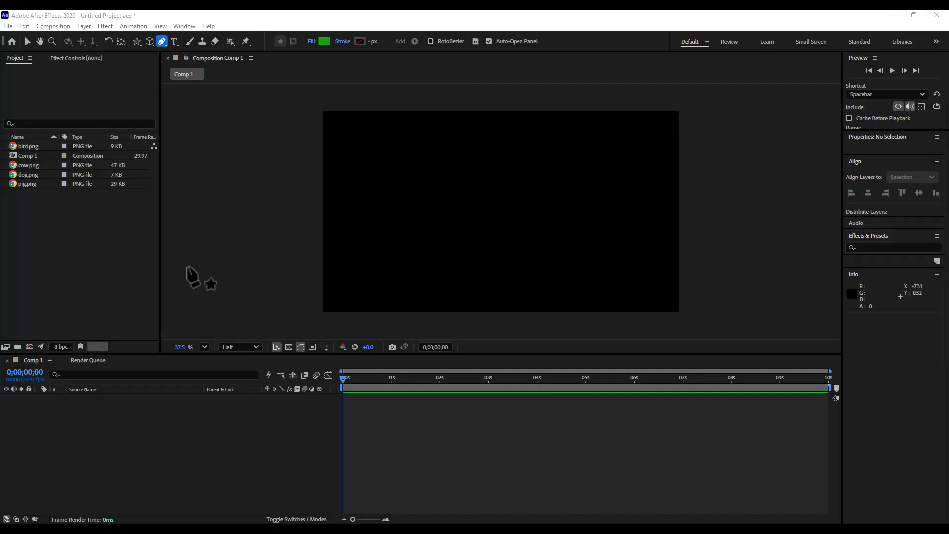
# - Preview the bird, cow, dog and pig images in the project panel
pyautogui.click(31, 148)
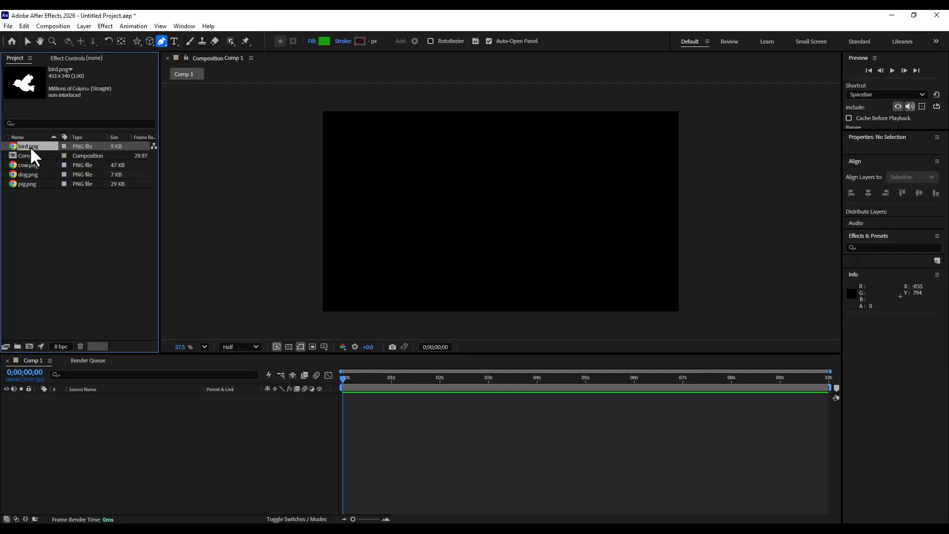
pyautogui.click(35, 166)
pyautogui.click(33, 175)
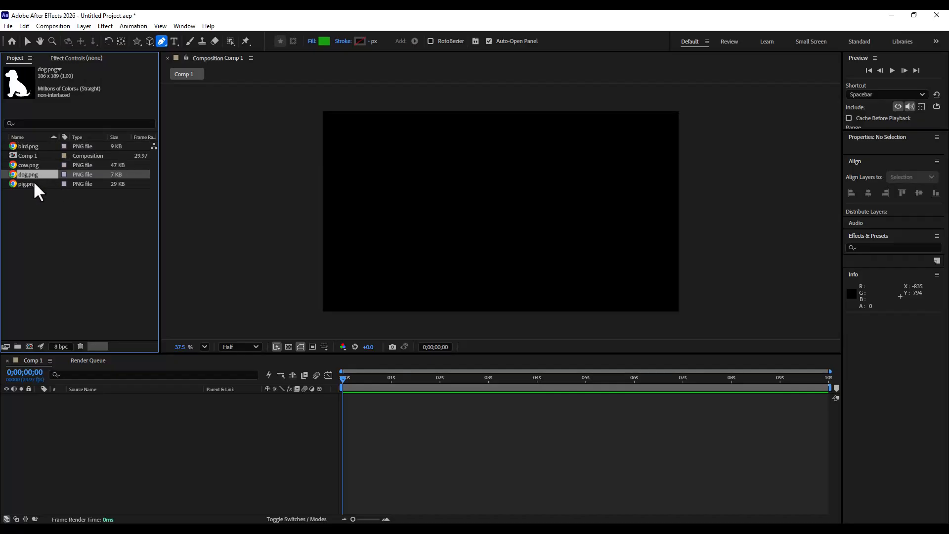
pyautogui.click(31, 184)
pyautogui.click(40, 147)
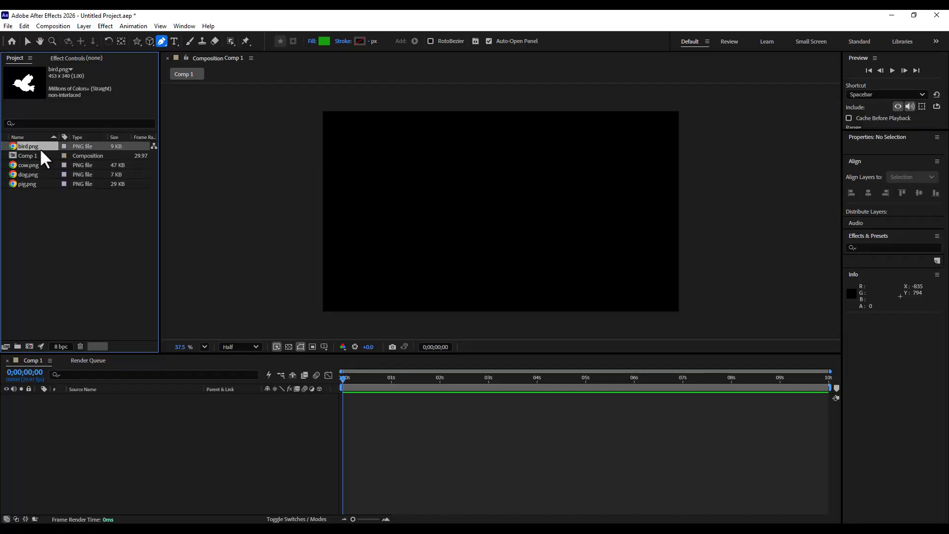
pyautogui.click(34, 176)
pyautogui.click(31, 185)
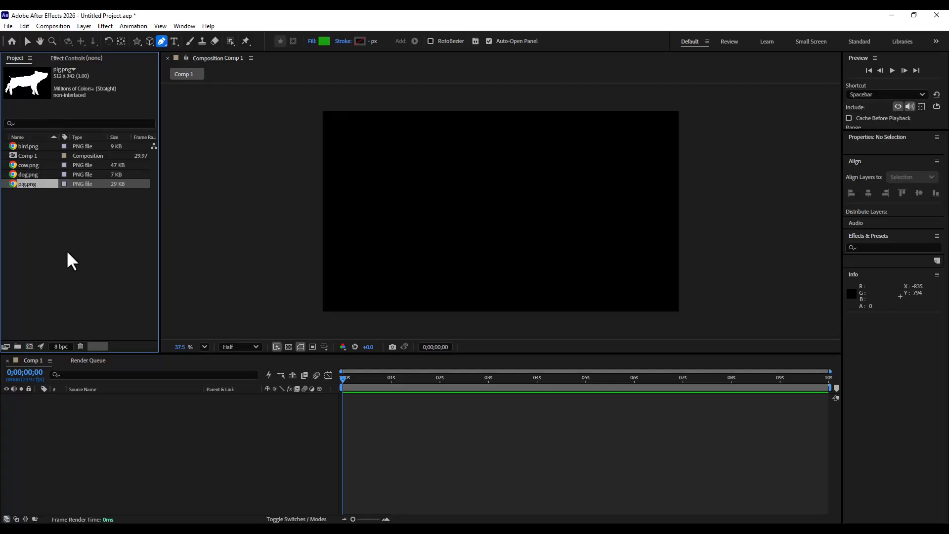
pyautogui.click(31, 177)
pyautogui.click(30, 166)
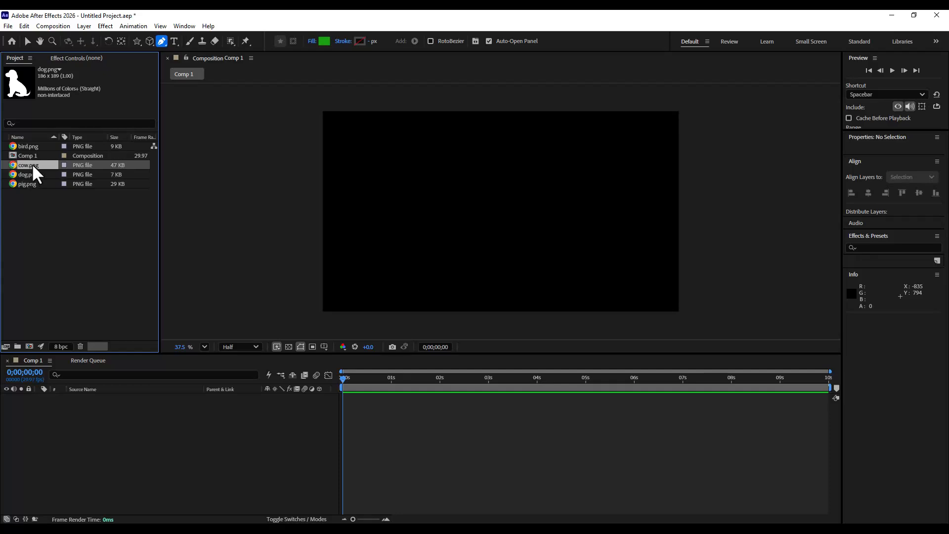
pyautogui.click(26, 147)
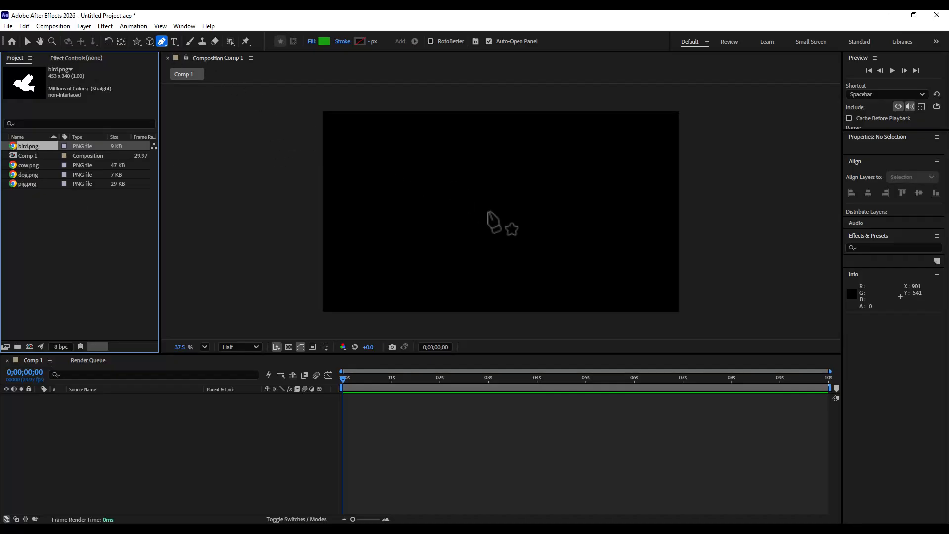
# - Draw a closed curved shape with the Pen tool in the composition
pyautogui.click(473, 195)
pyautogui.moveTo(560, 185)
pyautogui.mouseDown()
pyautogui.moveTo(583, 224)
pyautogui.moveTo(504, 245)
pyautogui.moveTo(465, 217)
pyautogui.mouseUp()
pyautogui.click(473, 195)
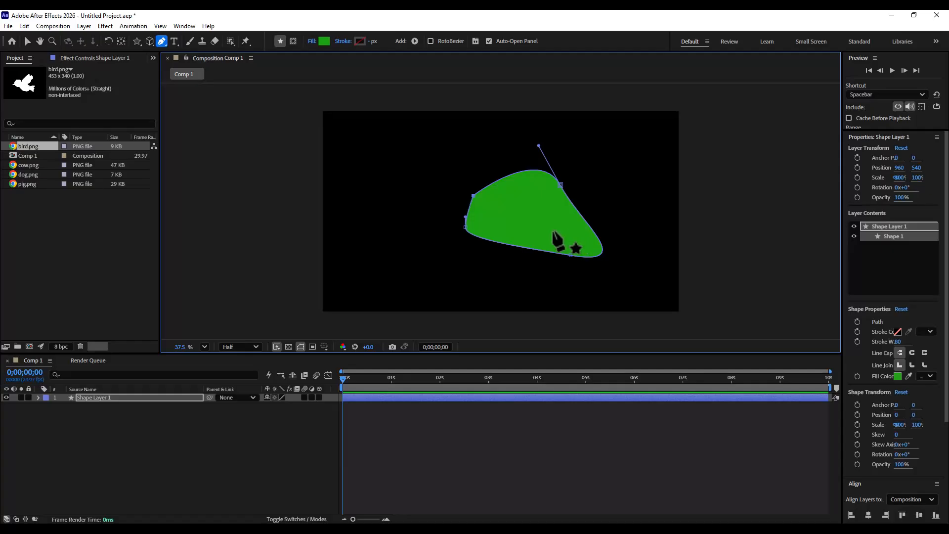
# - Select the drawn shape and center its anchor point with the Pan Behind tool
pyautogui.click(28, 40)
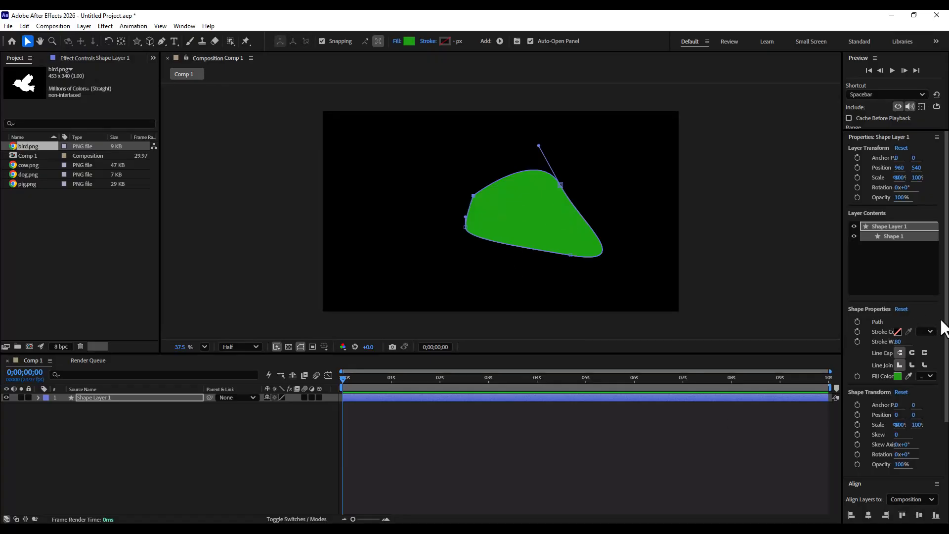
pyautogui.moveTo(946, 326); pyautogui.dragTo(936, 364)
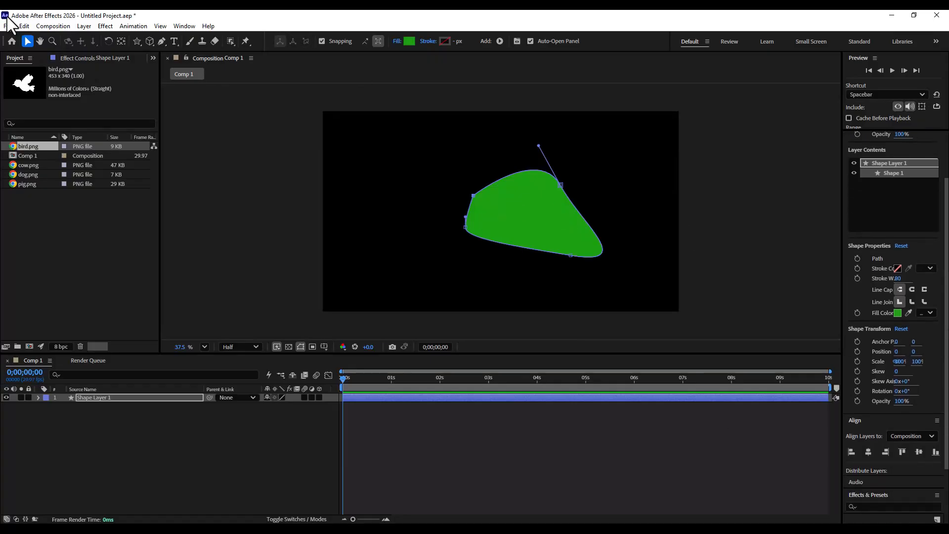
pyautogui.click(209, 149)
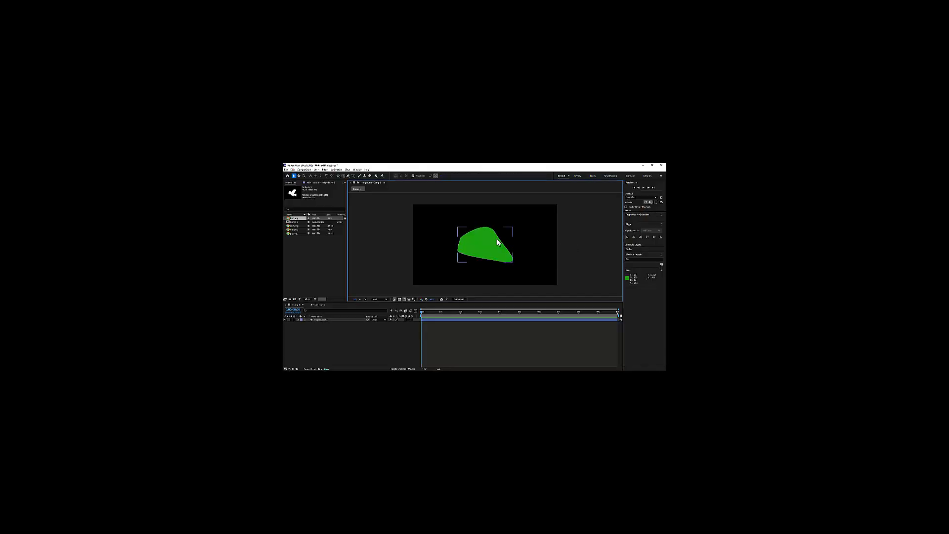
pyautogui.click(531, 194)
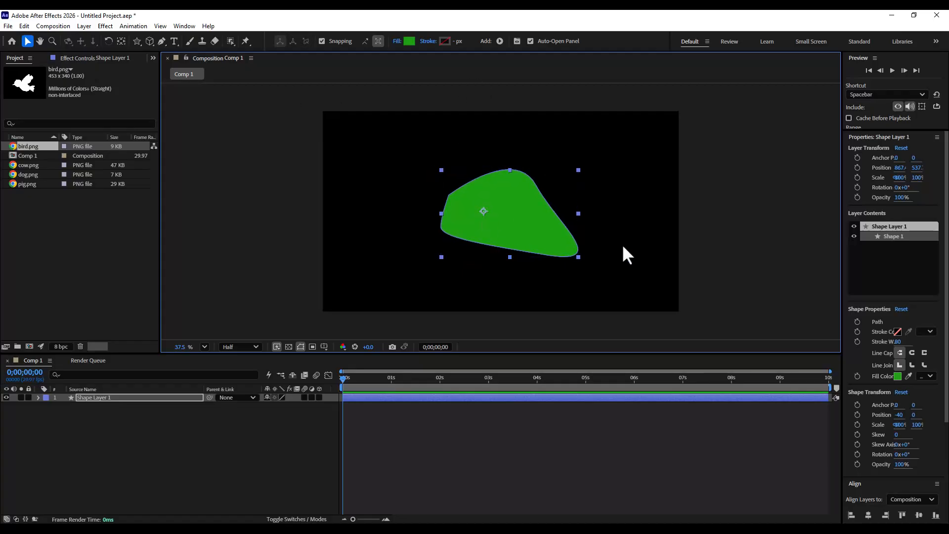
pyautogui.click(121, 41)
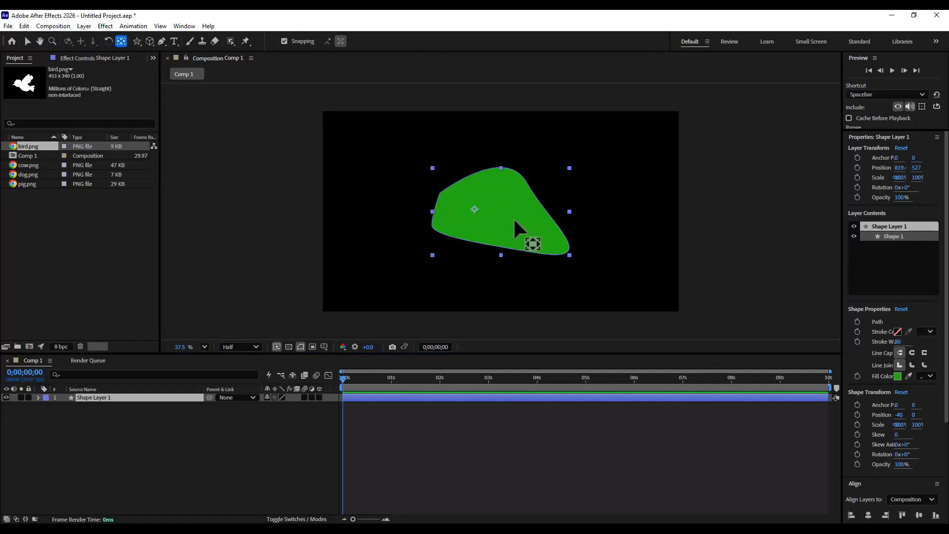
pyautogui.moveTo(474, 208); pyautogui.dragTo(494, 215)
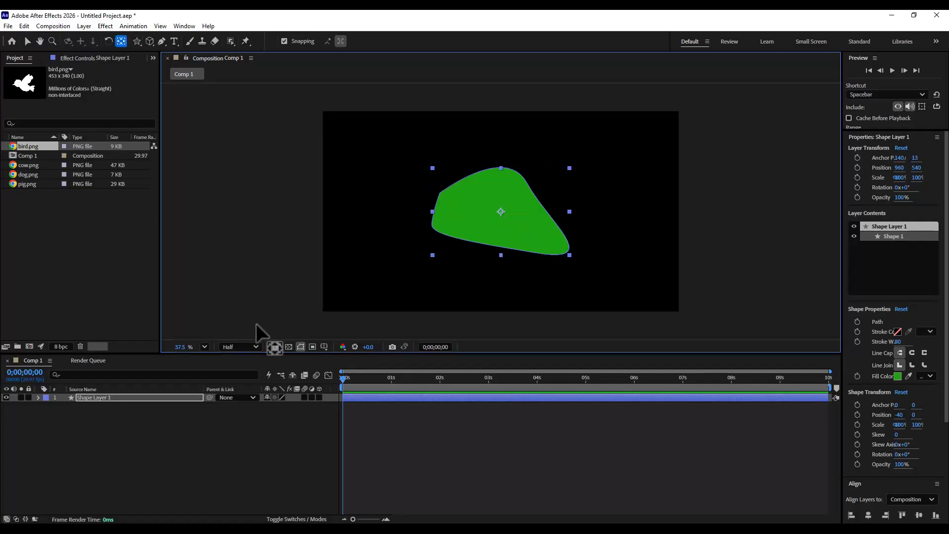
# - Expand the new shape layer down to its Path property and set a Path keyframe at the start
pyautogui.click(141, 440)
pyautogui.click(100, 397)
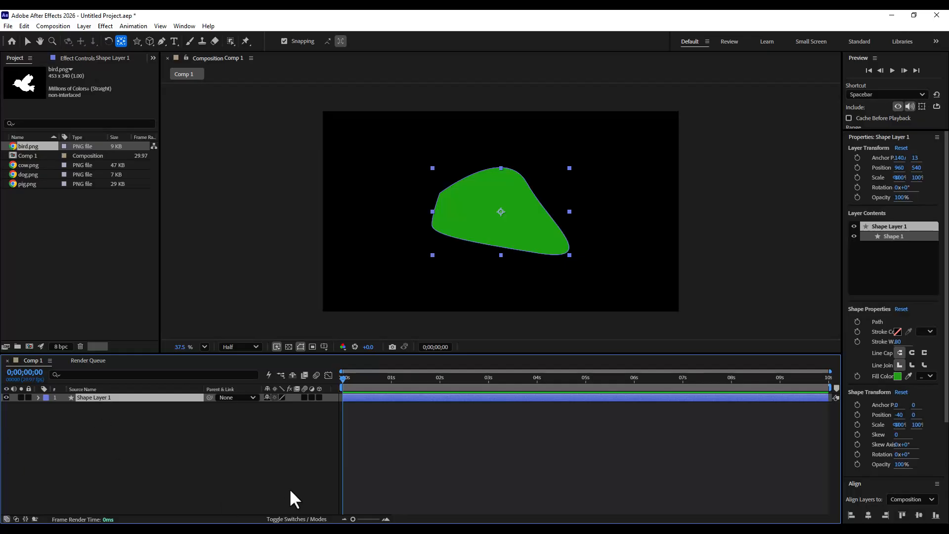
pyautogui.click(38, 398)
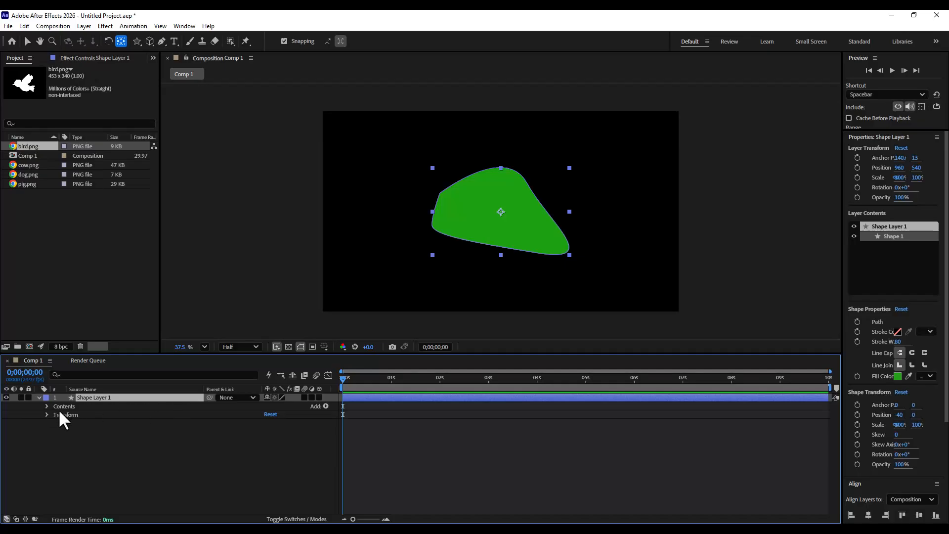
pyautogui.click(47, 406)
pyautogui.click(54, 414)
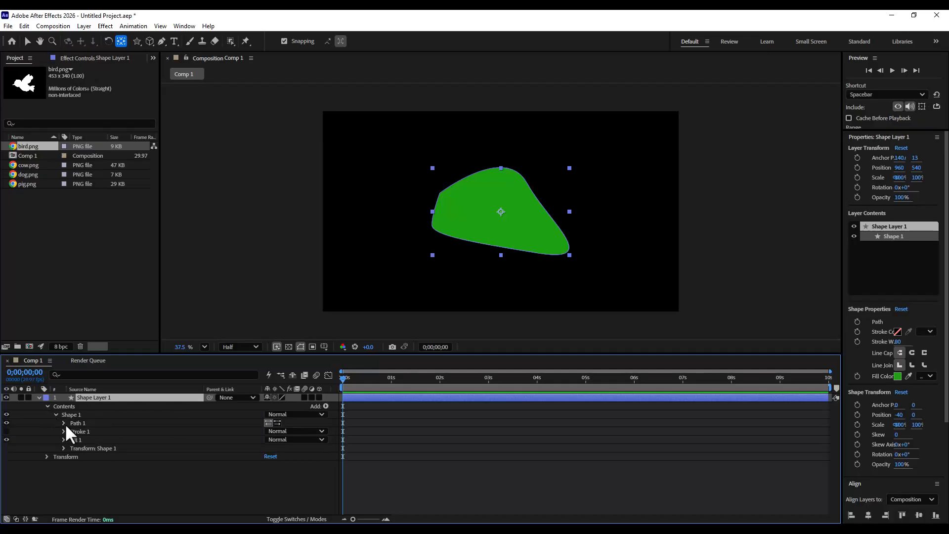
pyautogui.click(63, 423)
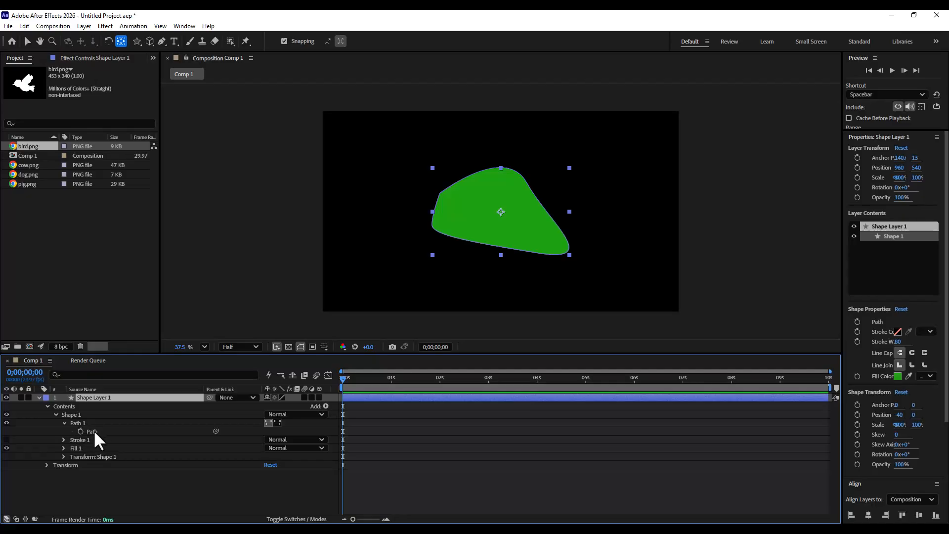
pyautogui.click(92, 431)
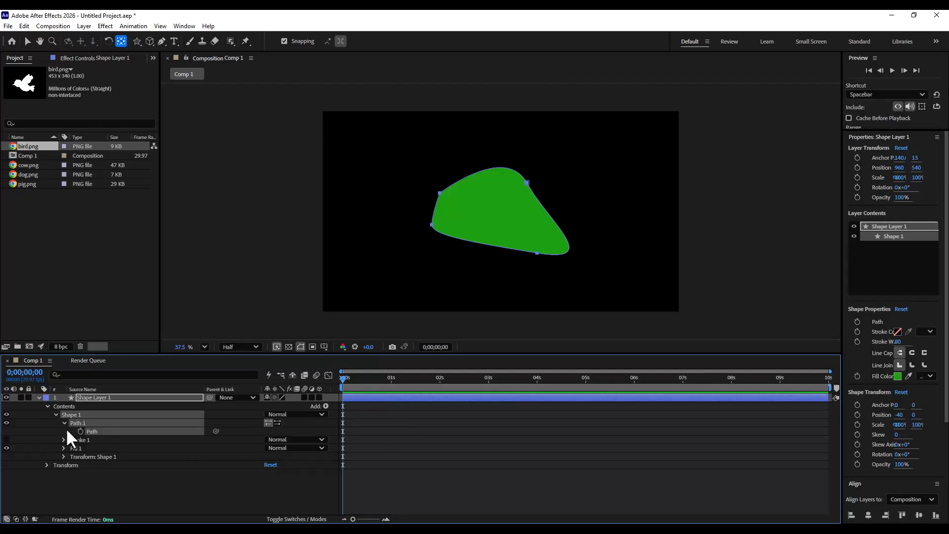
pyautogui.click(80, 432)
# - Copy the shape layer's Path keyframe and collapse the layer
pyautogui.click(22, 25)
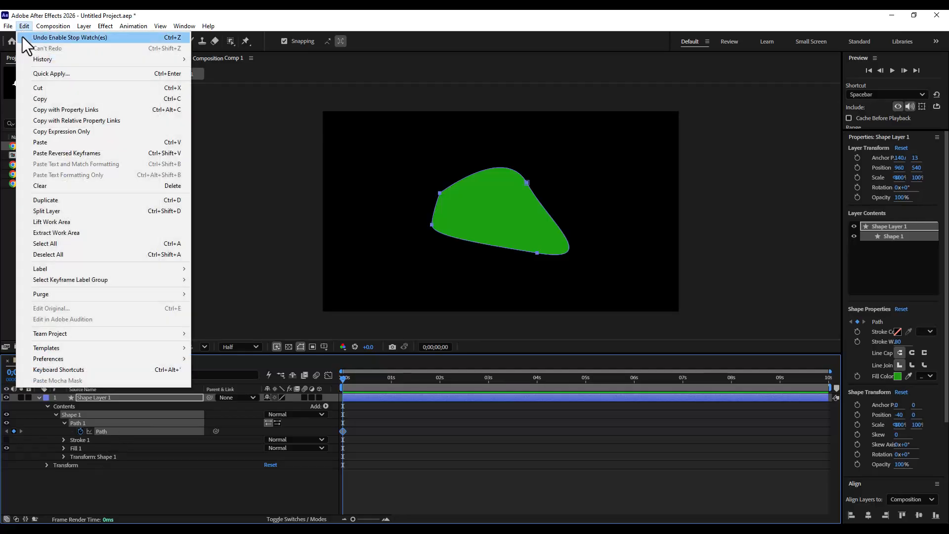
pyautogui.click(40, 99)
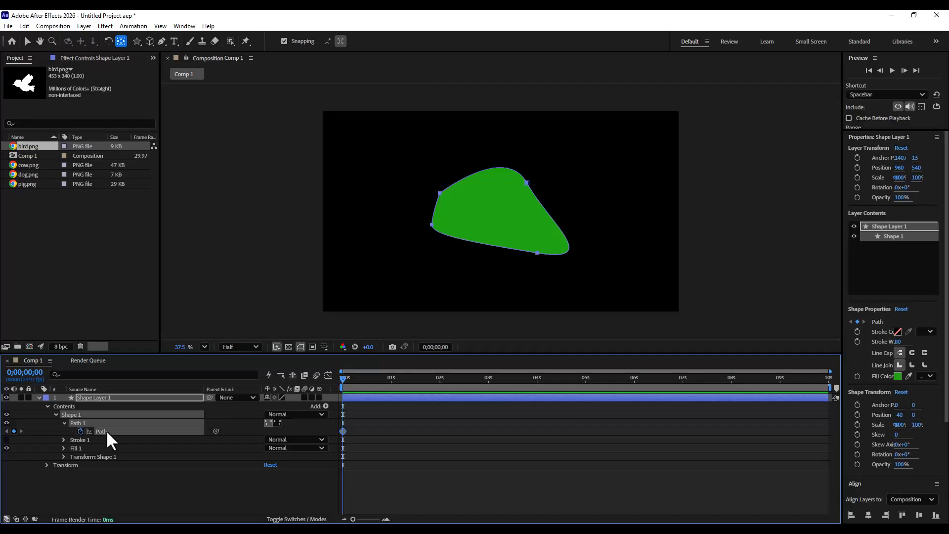
pyautogui.click(38, 397)
pyautogui.click(102, 438)
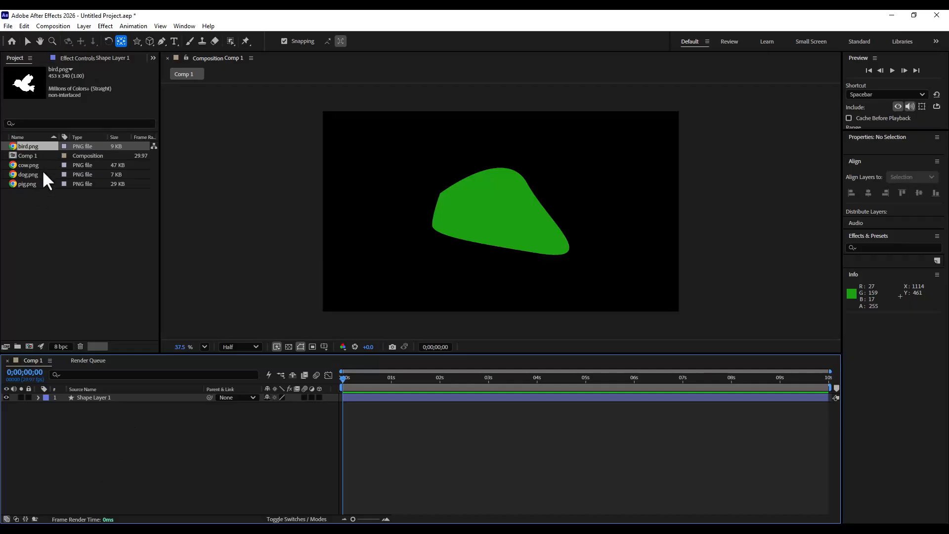
# - Add the dog.png image to the composition as a new layer
pyautogui.click(31, 176)
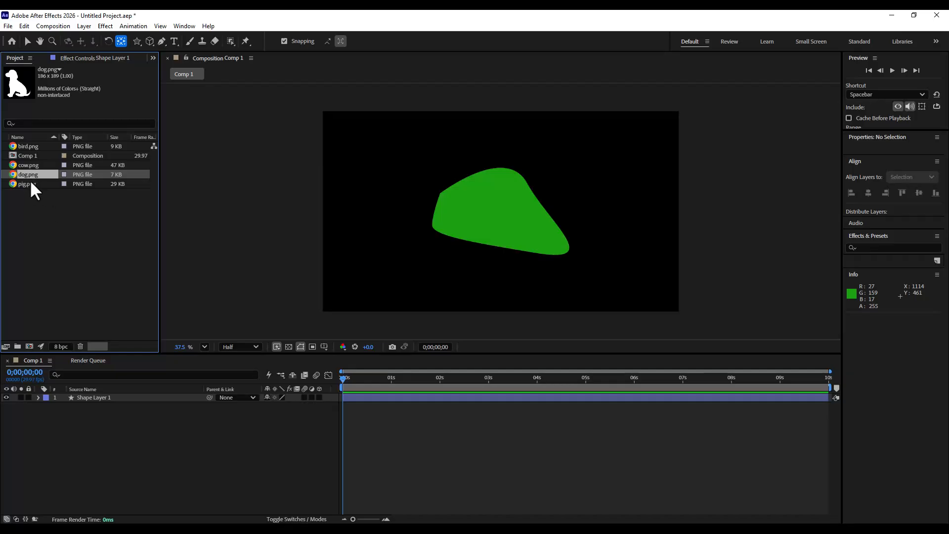
pyautogui.moveTo(31, 177); pyautogui.dragTo(129, 402)
pyautogui.click(215, 472)
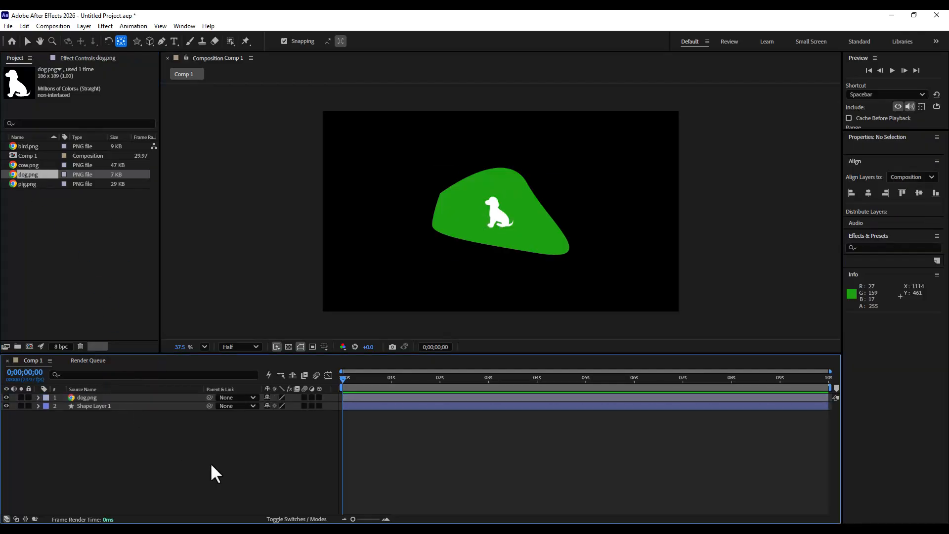
# - Center the dog layer in the composition, scale it to 313%, and return to the Selection tool
pyautogui.click(99, 397)
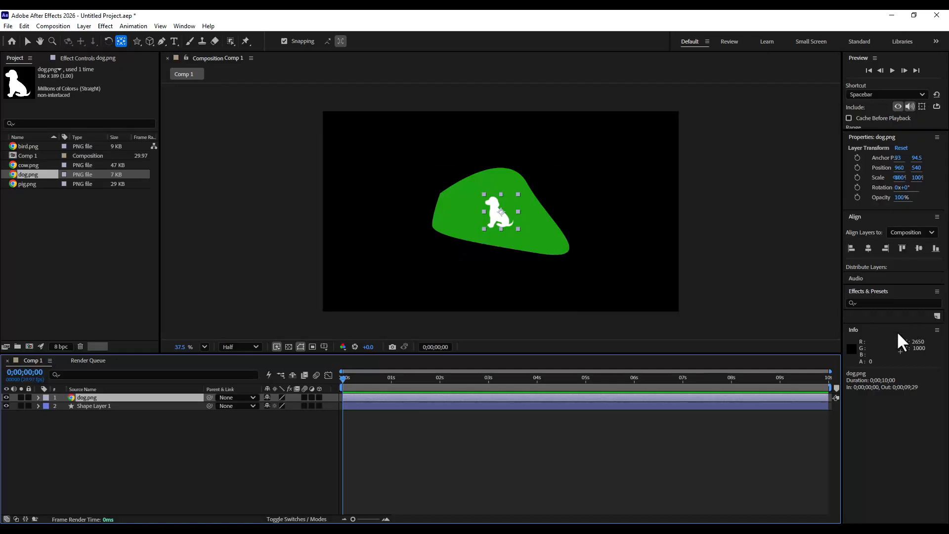
pyautogui.click(865, 247)
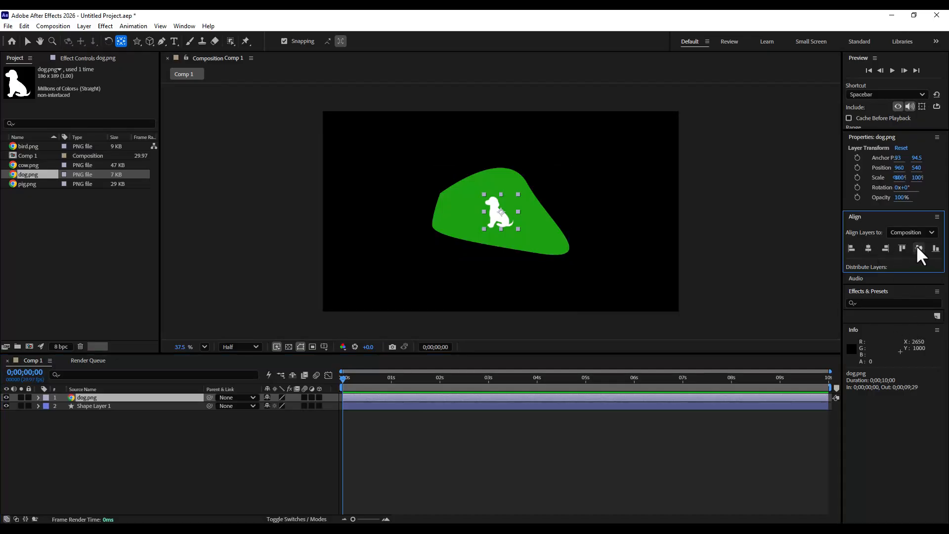
pyautogui.press('s')
pyautogui.moveTo(290, 406); pyautogui.dragTo(422, 428)
pyautogui.click(196, 448)
pyautogui.click(126, 398)
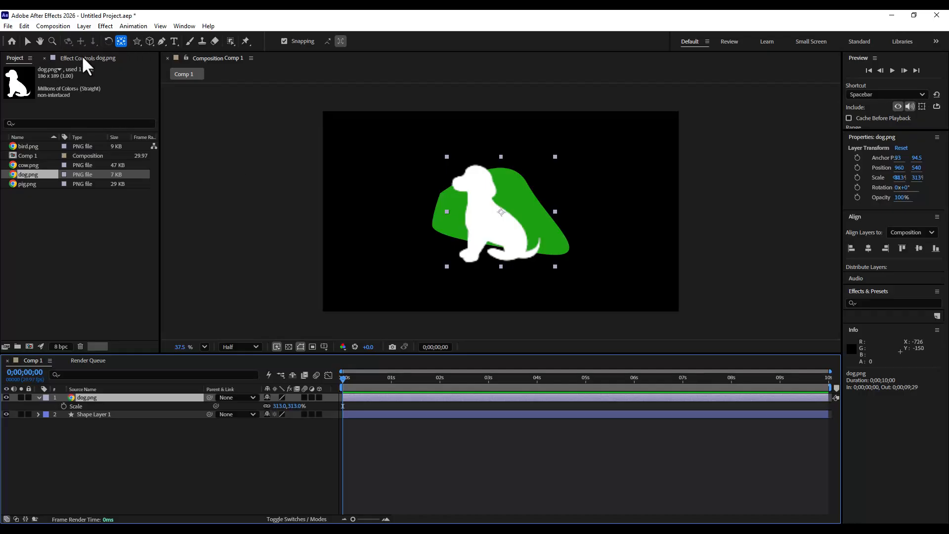
pyautogui.click(500, 213)
pyautogui.moveTo(500, 213)
pyautogui.mouseDown()
pyautogui.moveTo(483, 226)
pyautogui.moveTo(498, 227)
pyautogui.mouseUp()
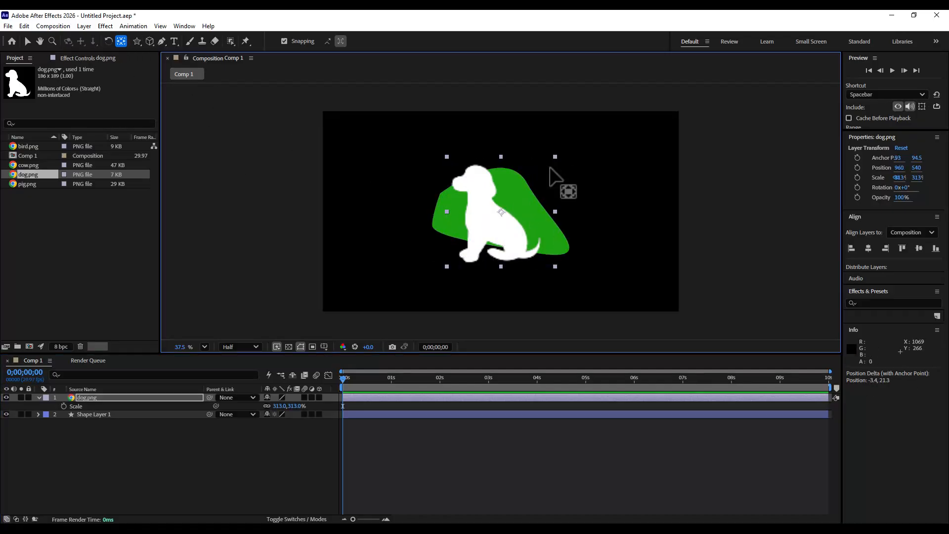
pyautogui.click(27, 41)
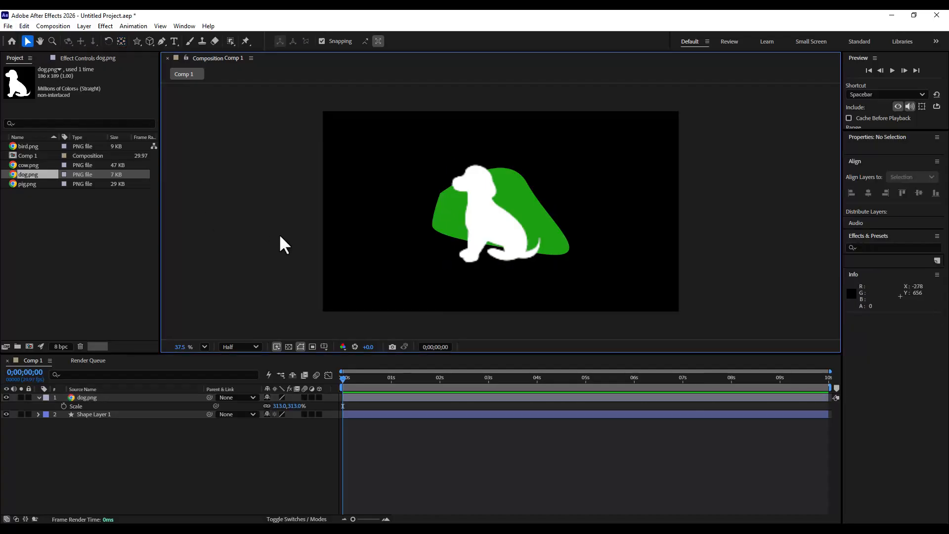
# - Hide the shape layer and auto-trace the dog layer's alpha channel onto a new layer
pyautogui.click(83, 397)
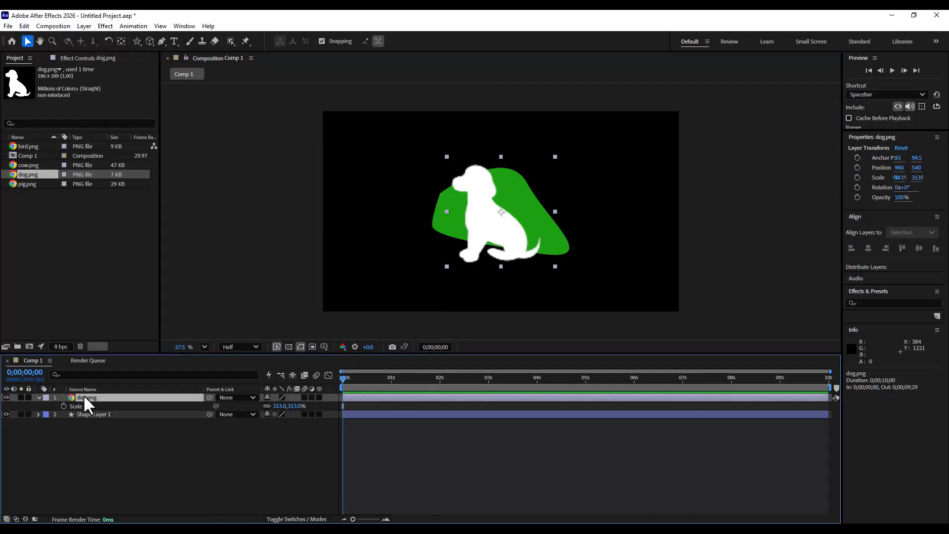
pyautogui.click(6, 414)
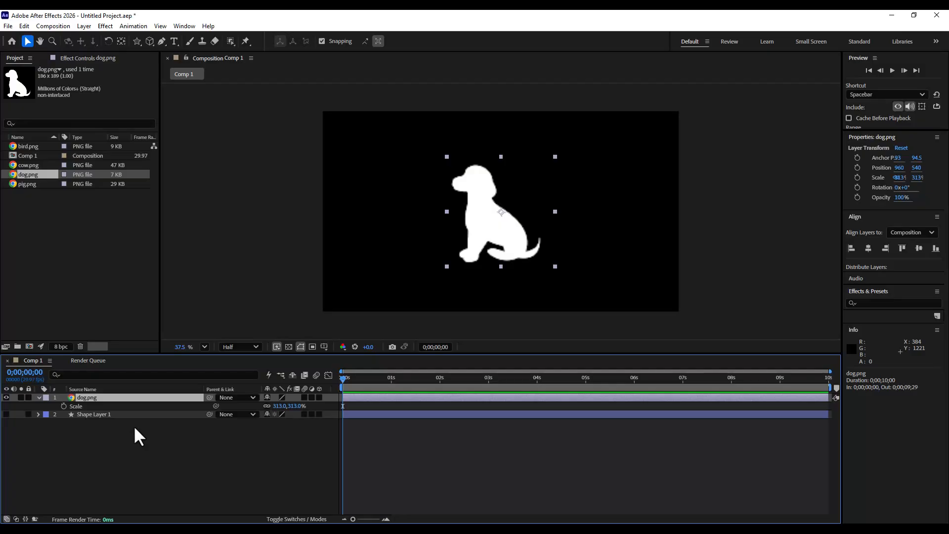
pyautogui.click(112, 423)
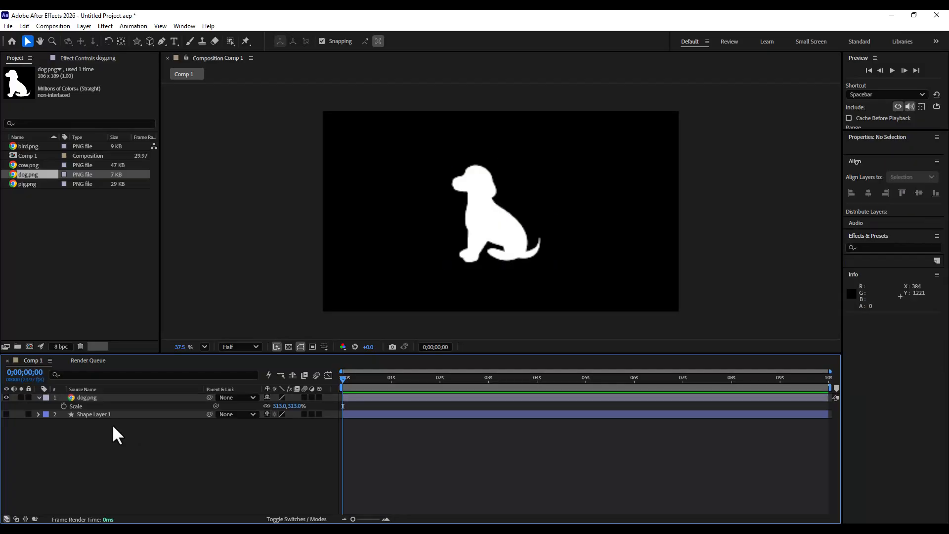
pyautogui.click(117, 398)
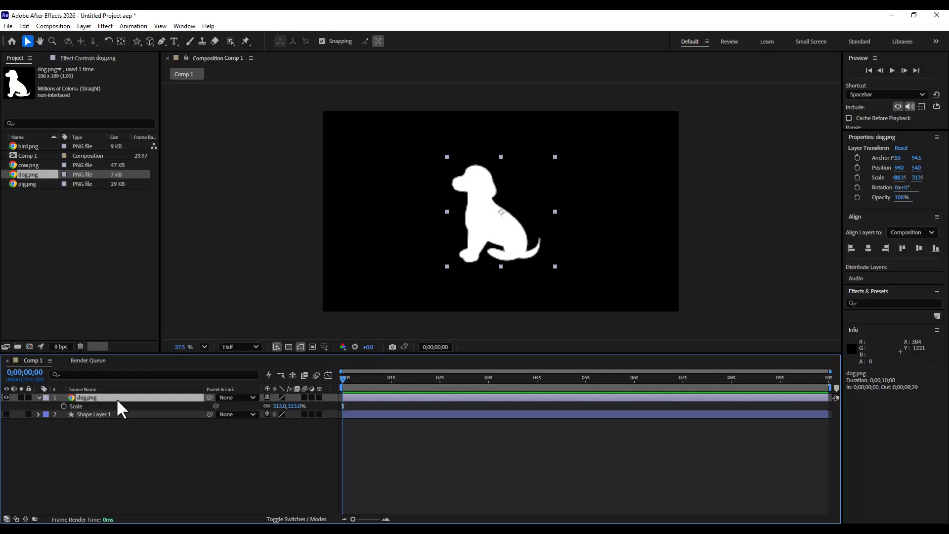
pyautogui.click(85, 26)
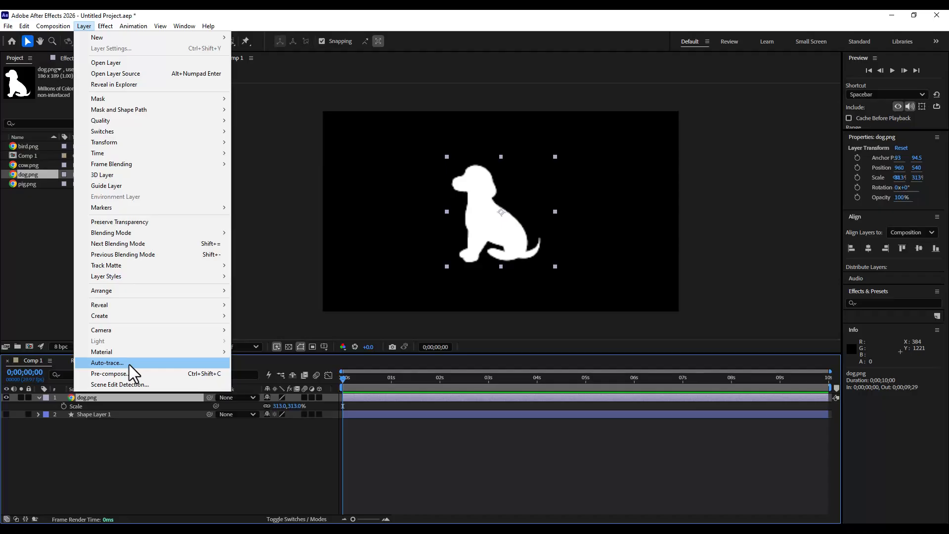
pyautogui.click(129, 364)
pyautogui.moveTo(603, 167)
pyautogui.mouseDown()
pyautogui.moveTo(257, 129)
pyautogui.moveTo(316, 99)
pyautogui.moveTo(307, 171)
pyautogui.moveTo(358, 139)
pyautogui.moveTo(346, 157)
pyautogui.moveTo(330, 141)
pyautogui.mouseUp()
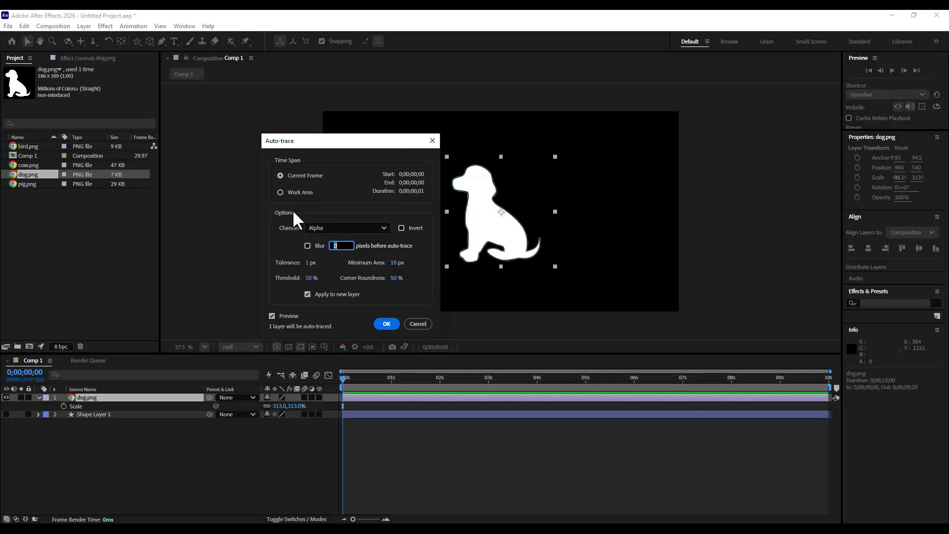
pyautogui.moveTo(323, 147)
pyautogui.mouseDown()
pyautogui.moveTo(345, 149)
pyautogui.moveTo(318, 147)
pyautogui.moveTo(313, 136)
pyautogui.mouseUp()
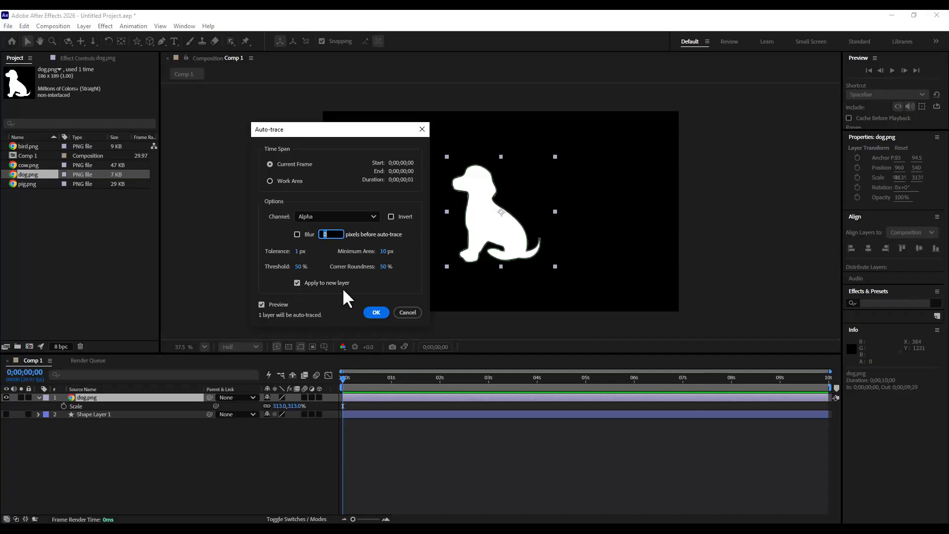
pyautogui.click(374, 314)
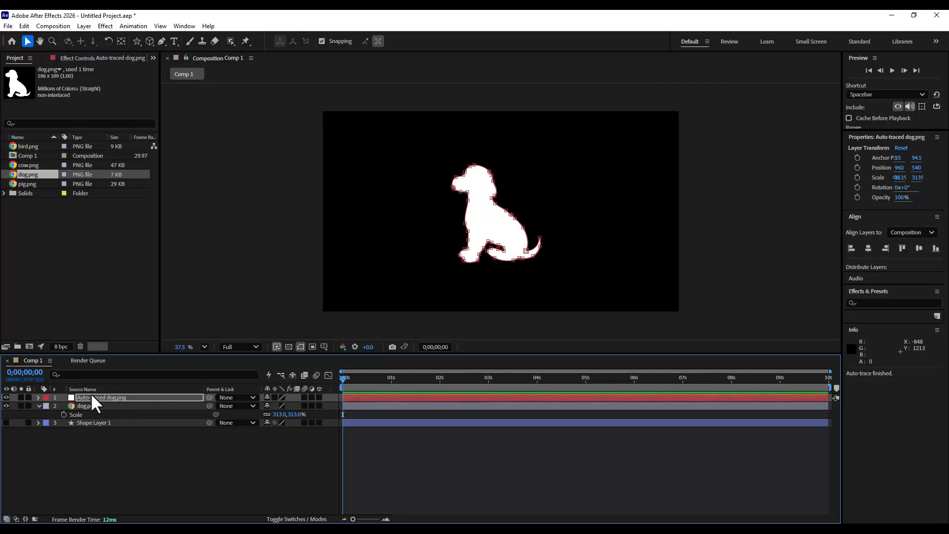
# - Select the auto-traced layer and hide the original dog layer
pyautogui.click(92, 396)
pyautogui.click(21, 405)
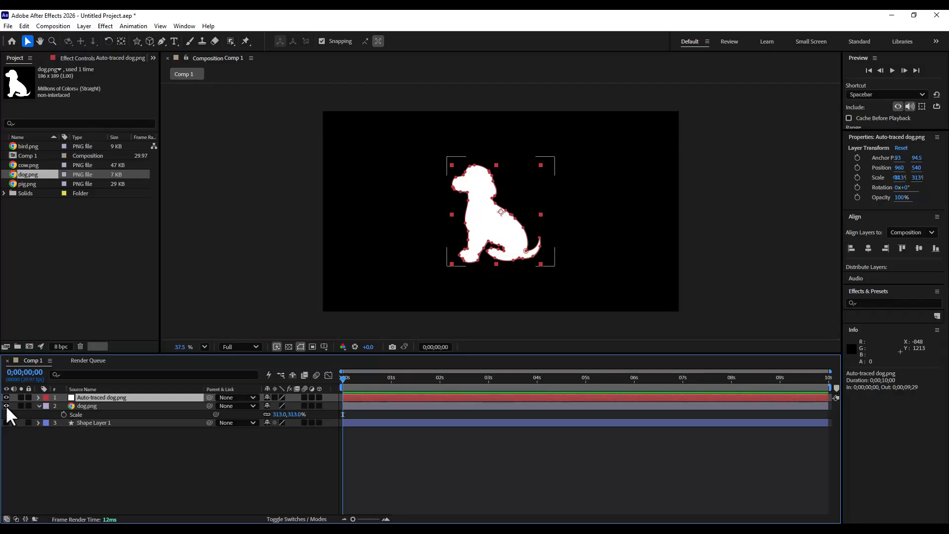
pyautogui.click(6, 406)
# - Expand the auto-traced layer down to Mask 1's Mask Path and copy its keyframe
pyautogui.click(38, 397)
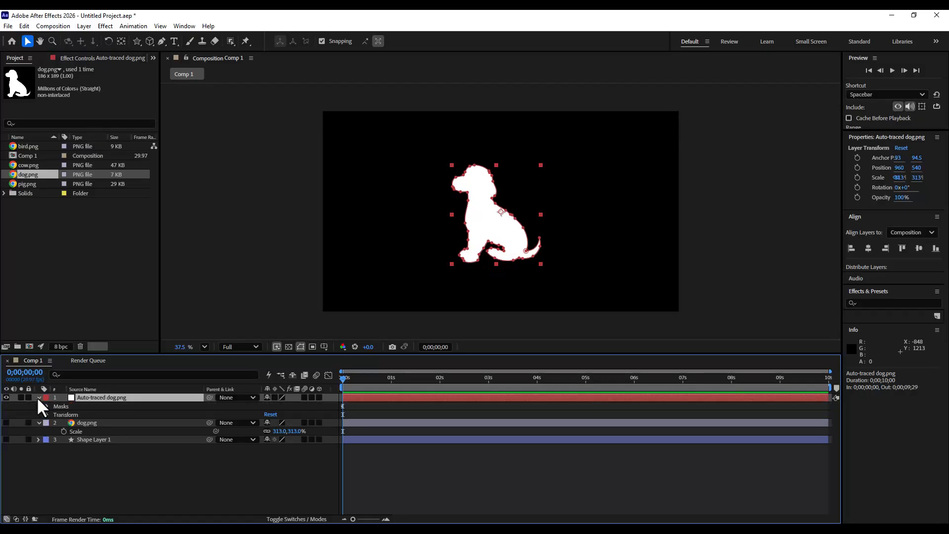
pyautogui.click(46, 406)
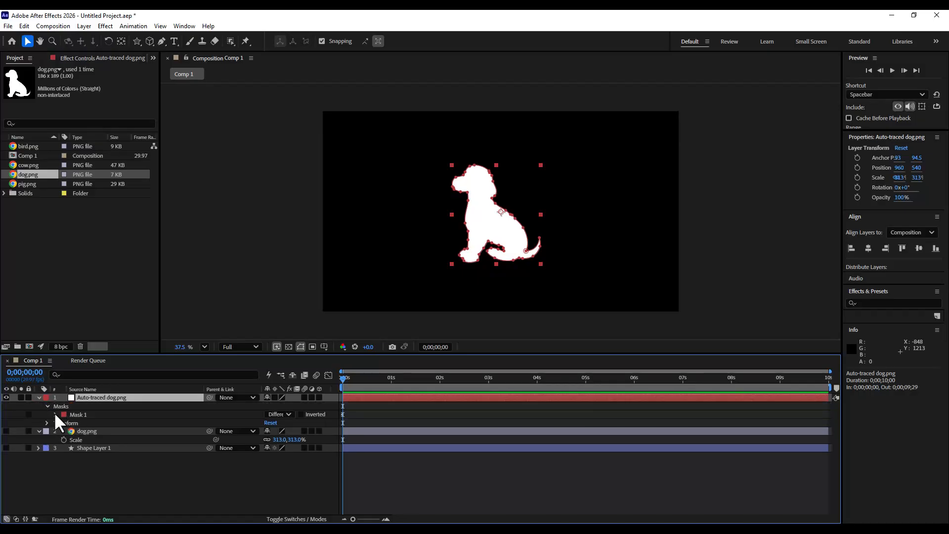
pyautogui.click(54, 414)
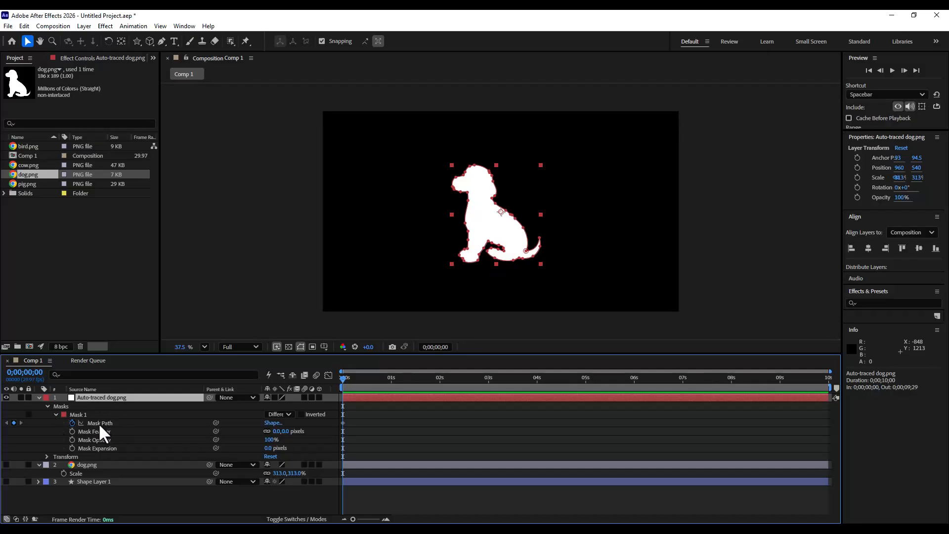
pyautogui.click(98, 423)
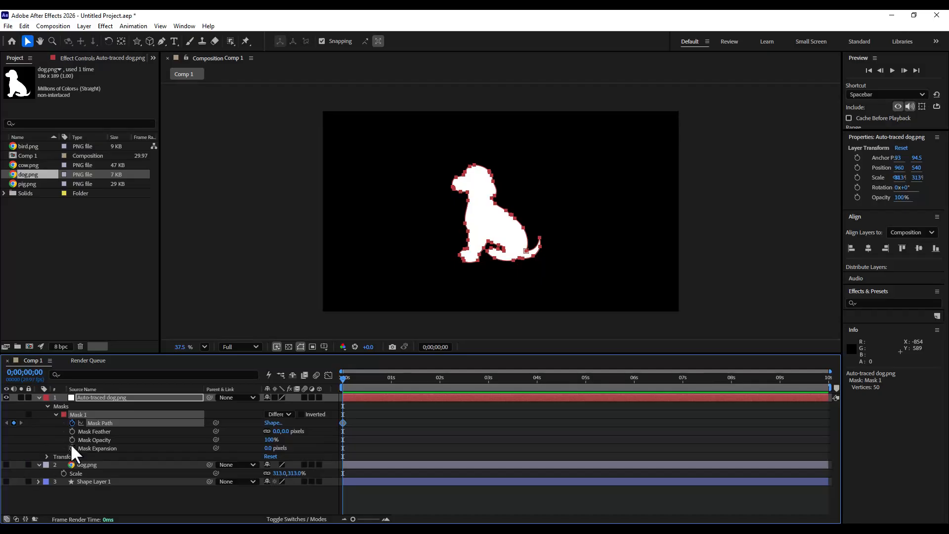
pyautogui.click(25, 26)
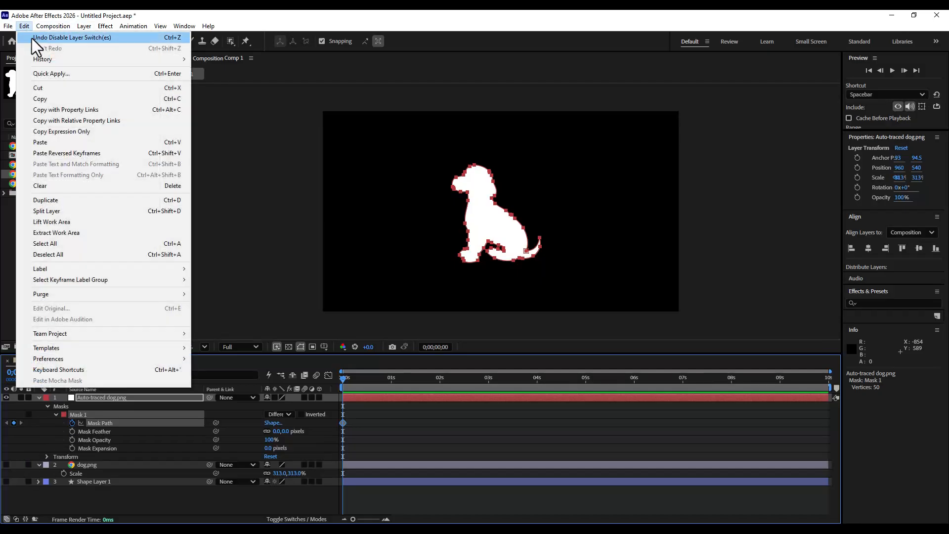
pyautogui.click(49, 100)
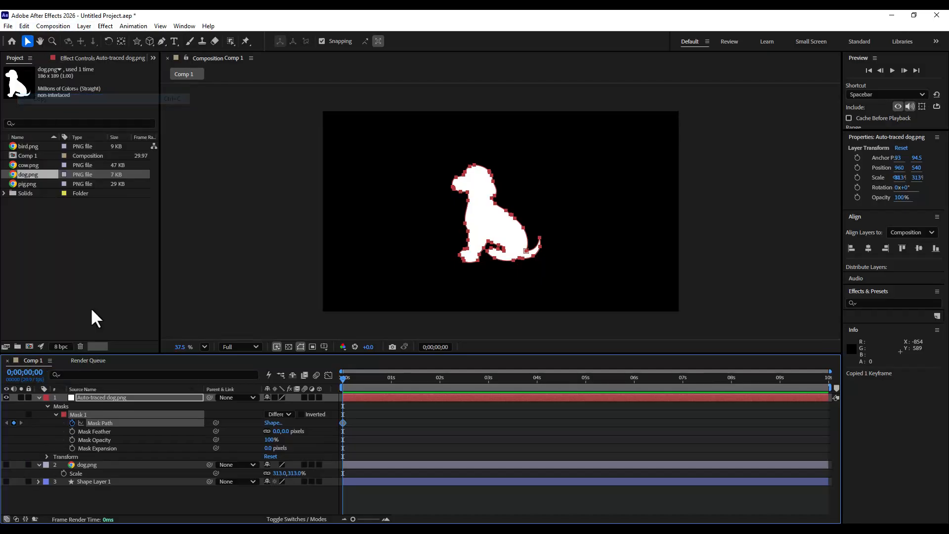
# - Collapse and hide the auto-traced dog layer
pyautogui.click(74, 398)
pyautogui.click(39, 398)
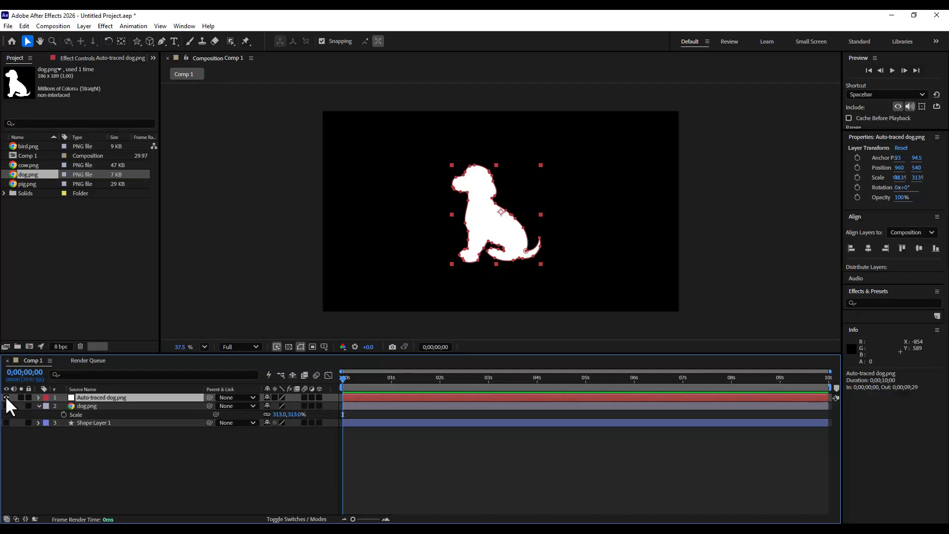
pyautogui.click(6, 397)
pyautogui.click(139, 460)
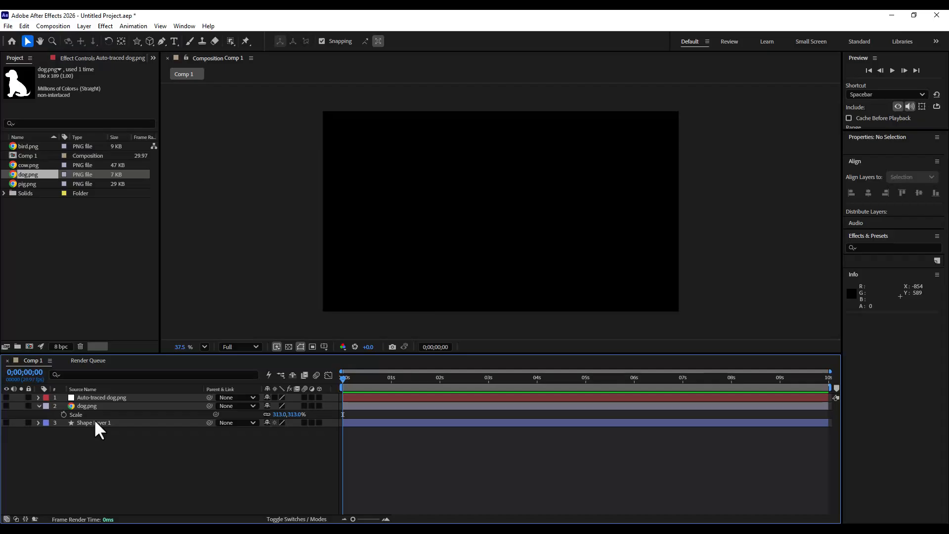
# - Show the shape layer, expand it to its Path property and paste the dog mask path onto it
pyautogui.click(93, 422)
pyautogui.click(6, 423)
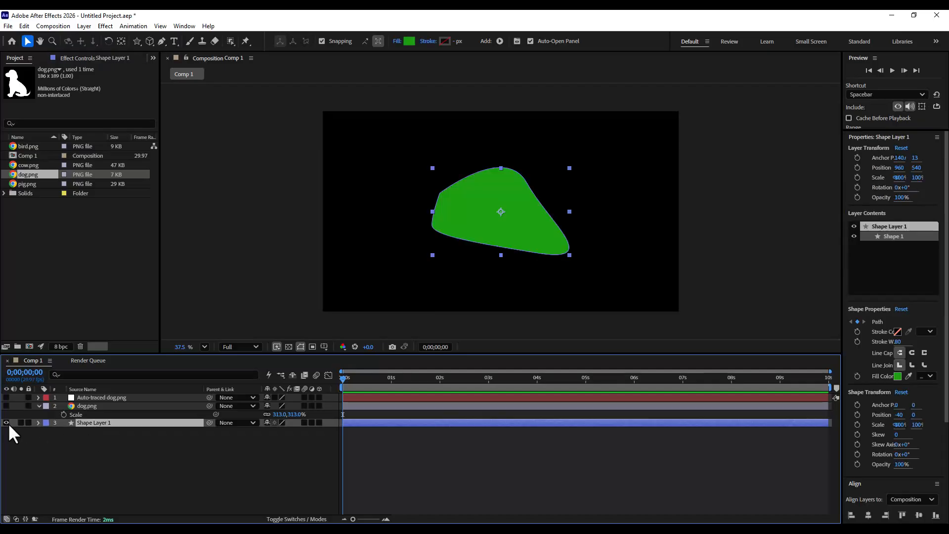
pyautogui.click(38, 422)
pyautogui.click(105, 455)
pyautogui.click(24, 26)
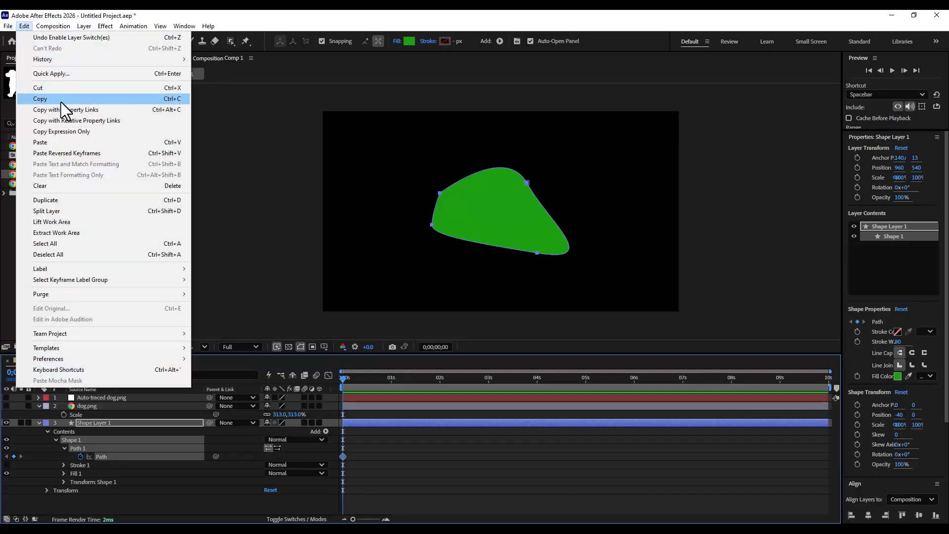
pyautogui.click(68, 144)
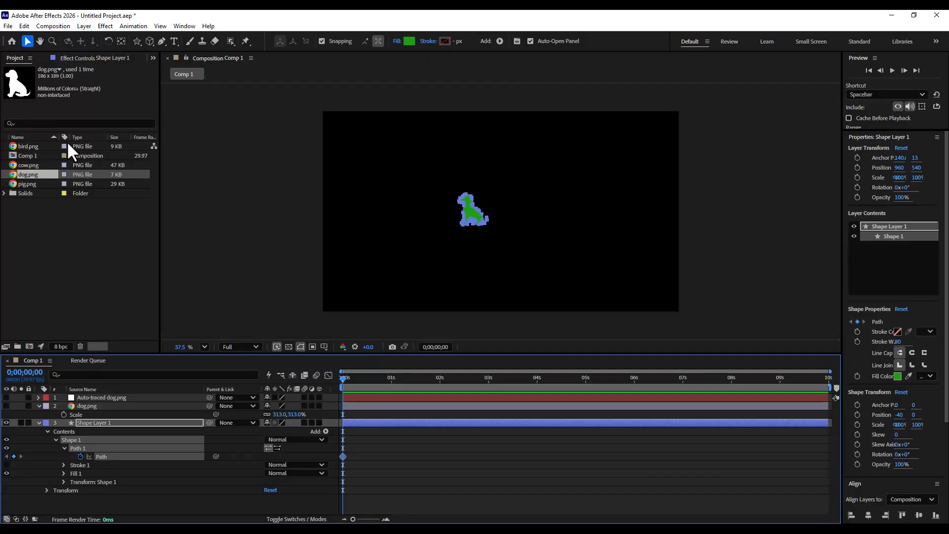
# - Scale the shape's group transform to 359% so the dog outline fills the composition
pyautogui.click(393, 448)
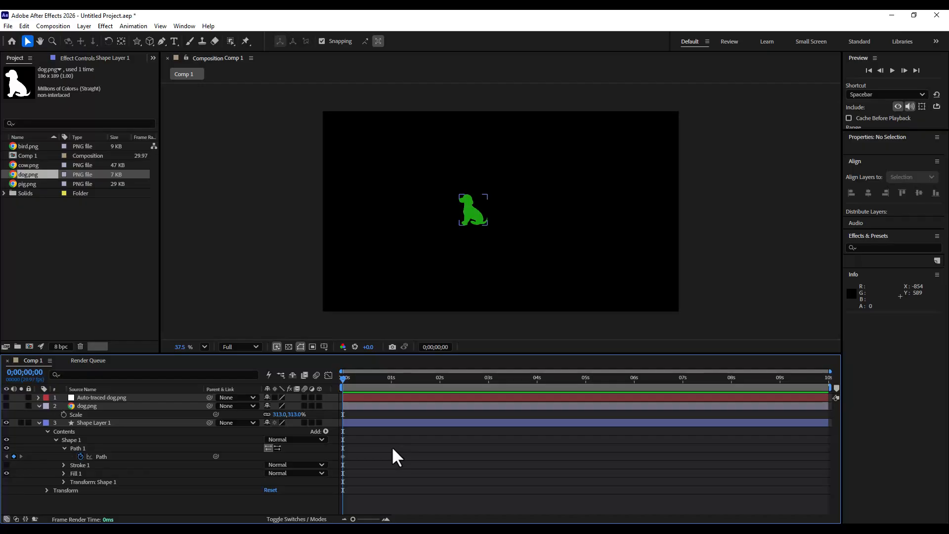
pyautogui.click(96, 456)
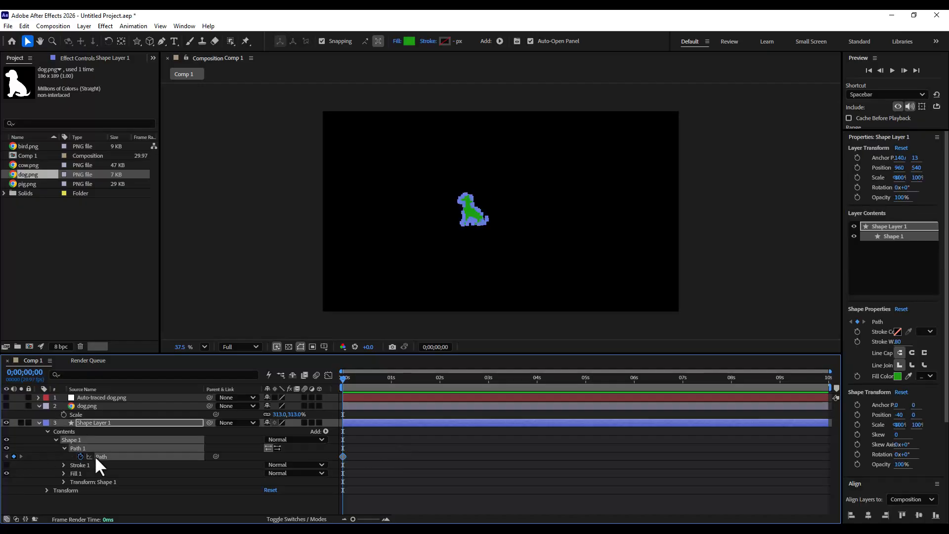
pyautogui.click(63, 482)
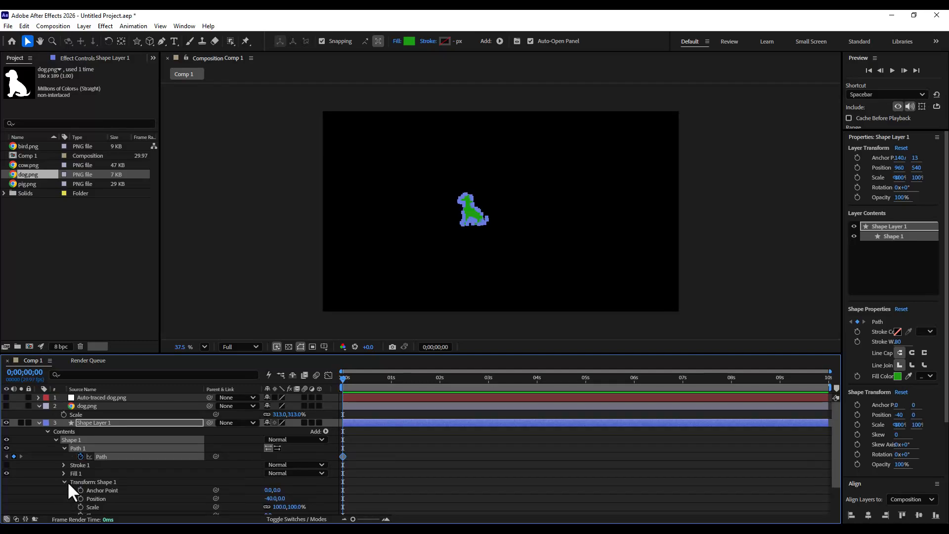
pyautogui.scroll(-1, 155, 477)
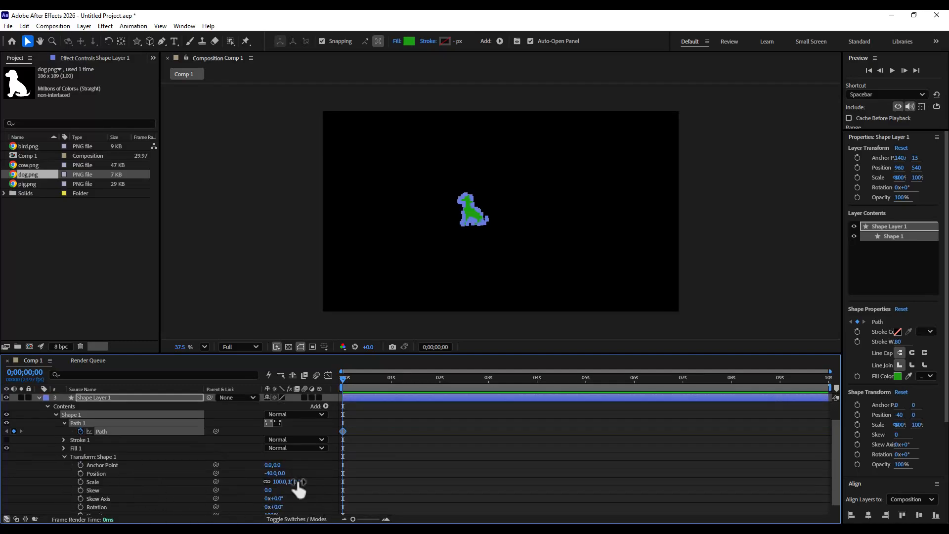
pyautogui.moveTo(296, 482); pyautogui.dragTo(398, 472)
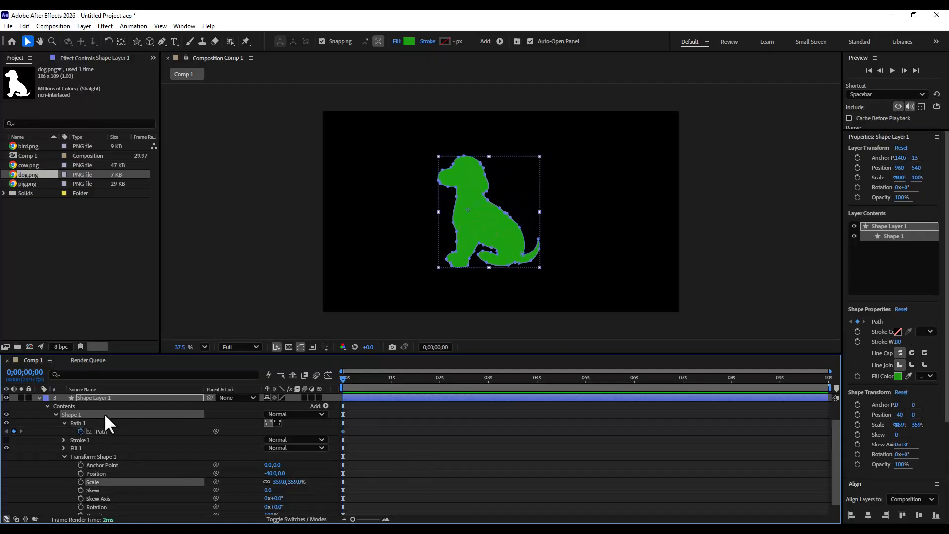
# - Reselect the shape layer, expand it, and set the shape group's position to 51, 0
pyautogui.click(39, 397)
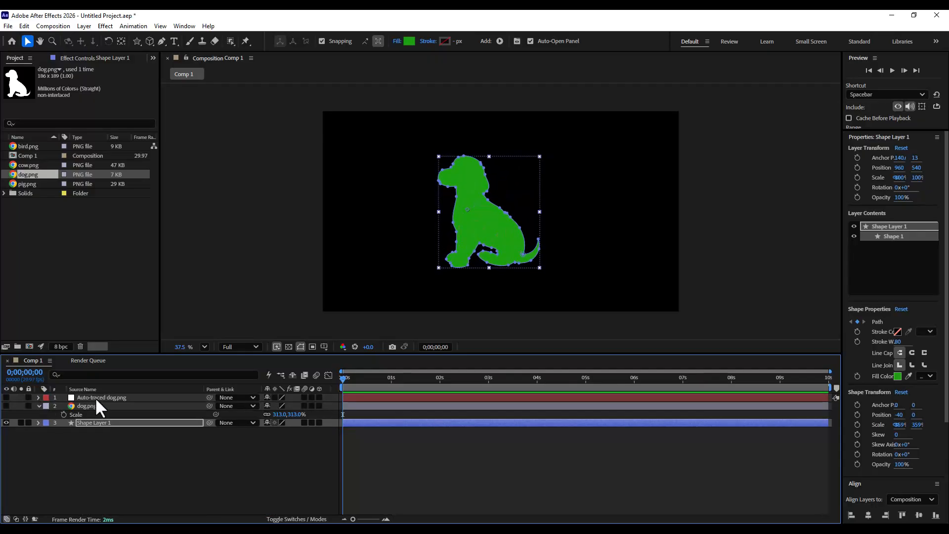
pyautogui.click(136, 455)
pyautogui.click(97, 424)
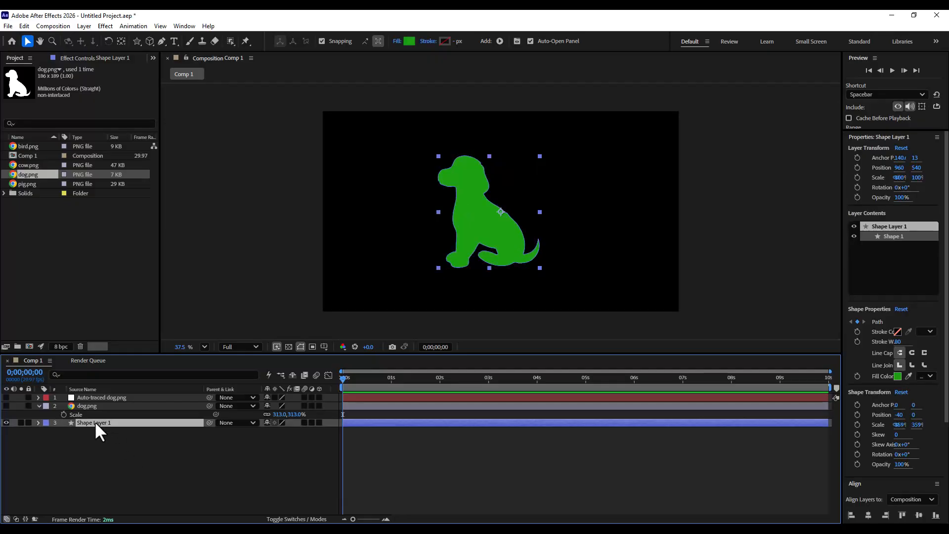
pyautogui.click(38, 422)
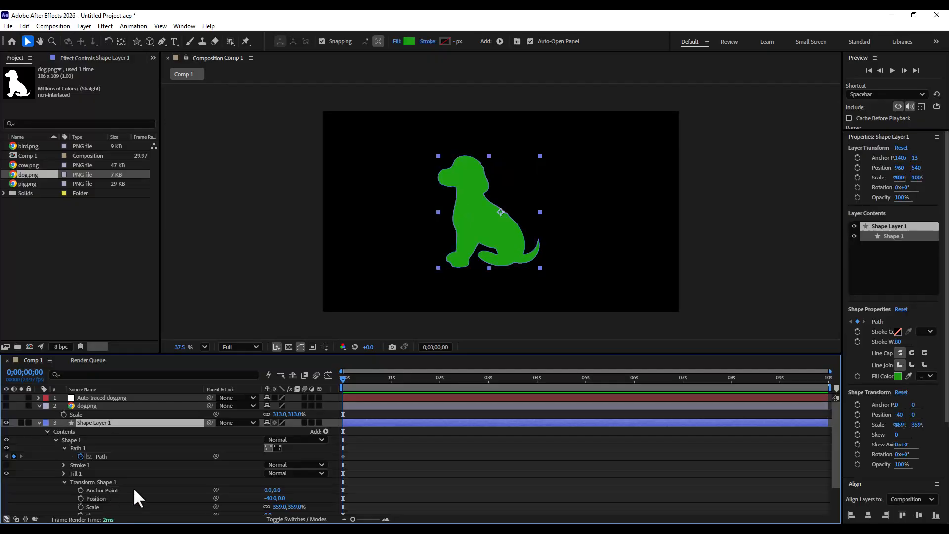
pyautogui.scroll(-2, 145, 488)
pyautogui.moveTo(273, 473); pyautogui.dragTo(316, 474)
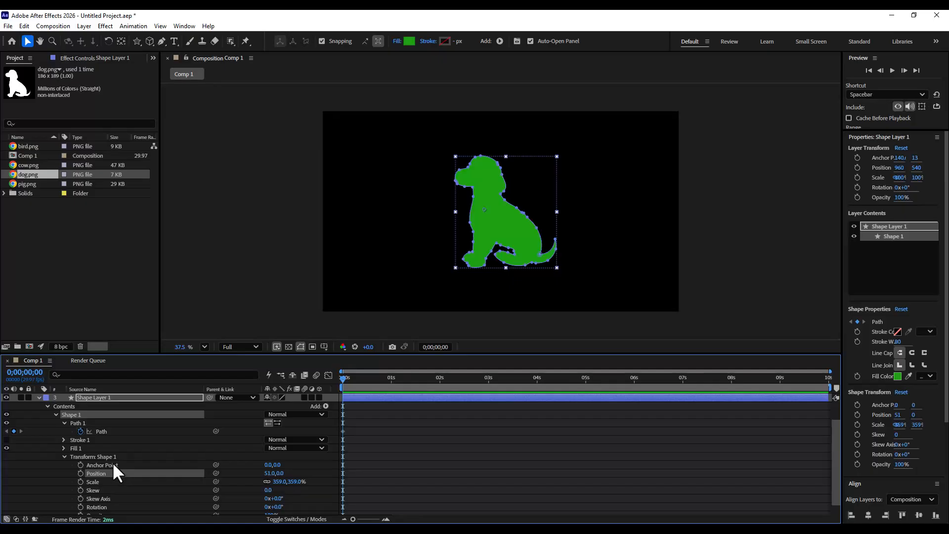
# - Align the shape layer to the centre of the composition
pyautogui.click(102, 431)
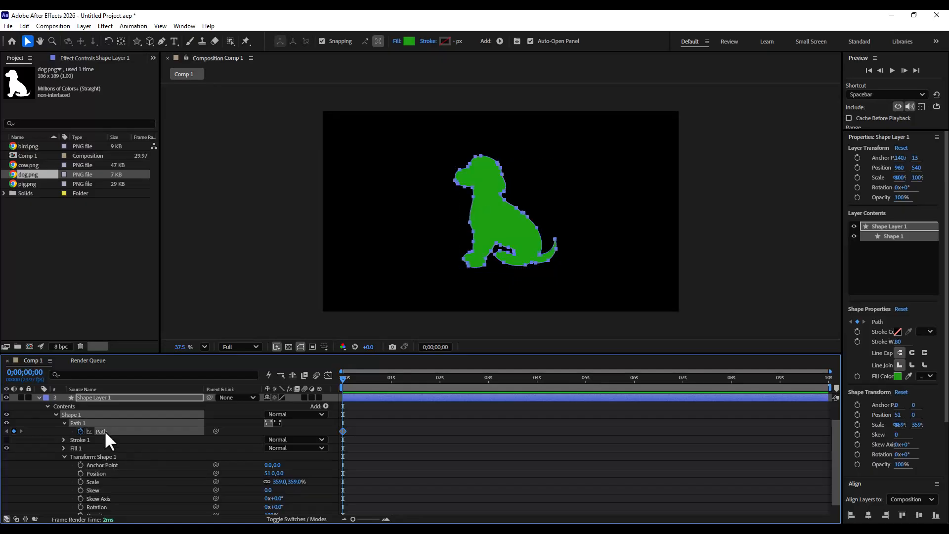
pyautogui.click(94, 398)
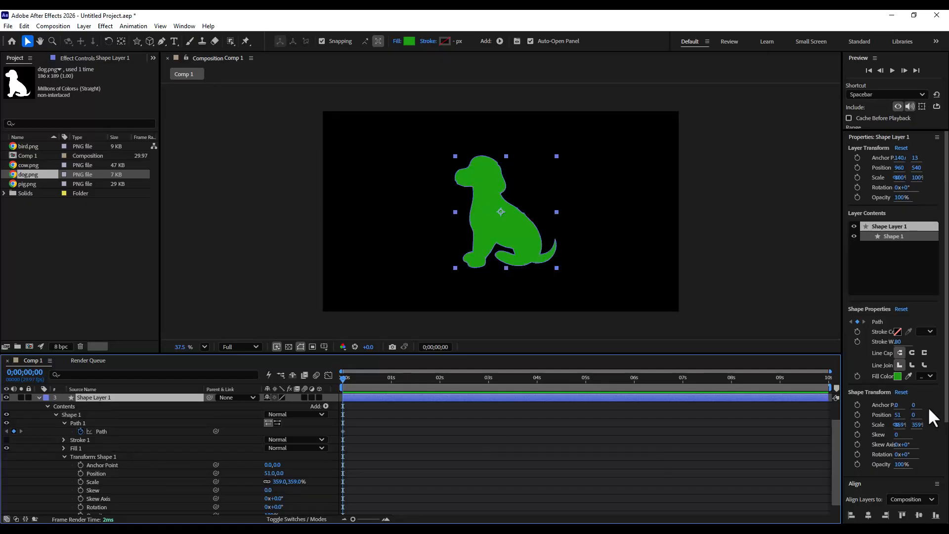
pyautogui.click(870, 379)
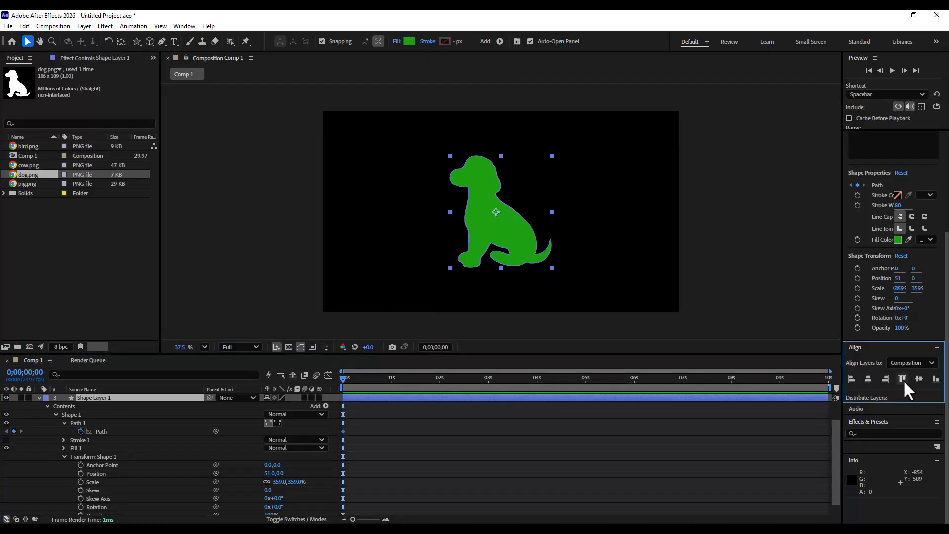
pyautogui.click(919, 378)
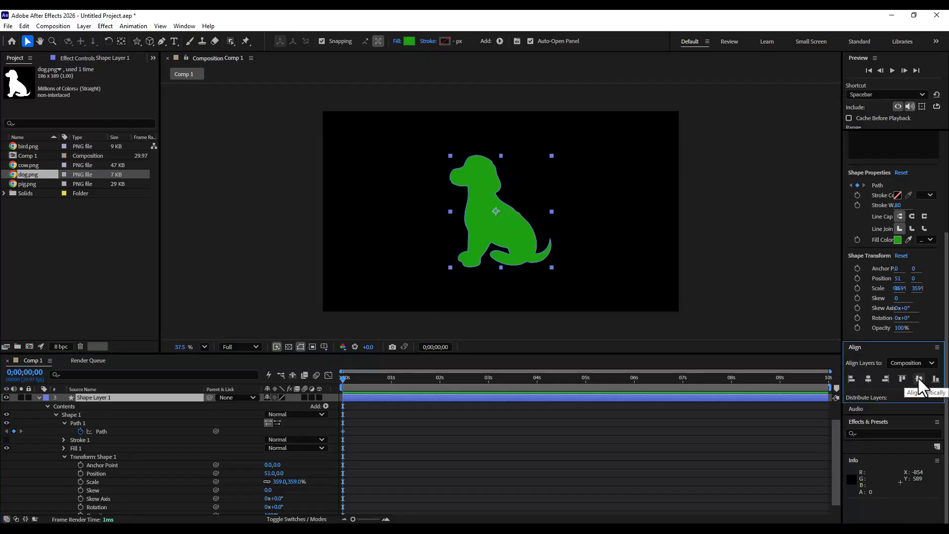
# - Collapse and hide the shape layer
pyautogui.click(39, 397)
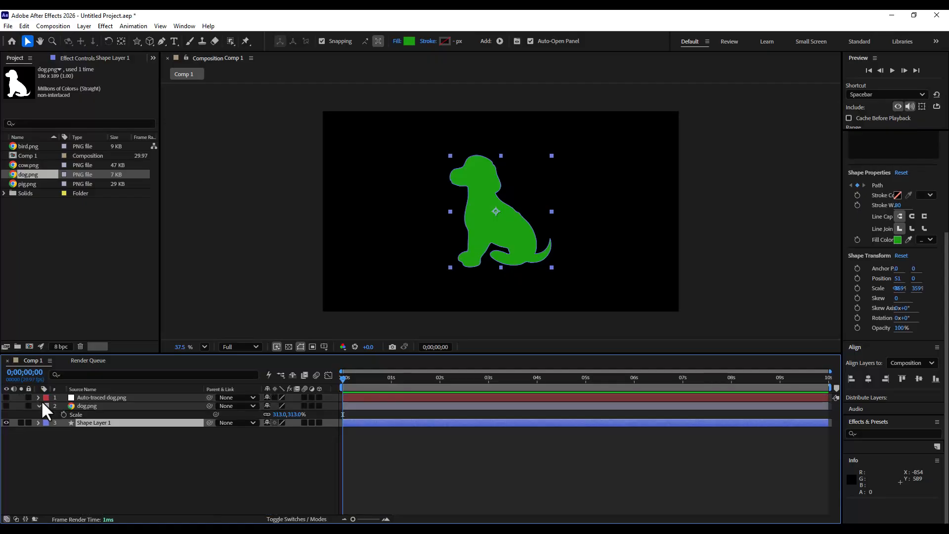
pyautogui.click(118, 444)
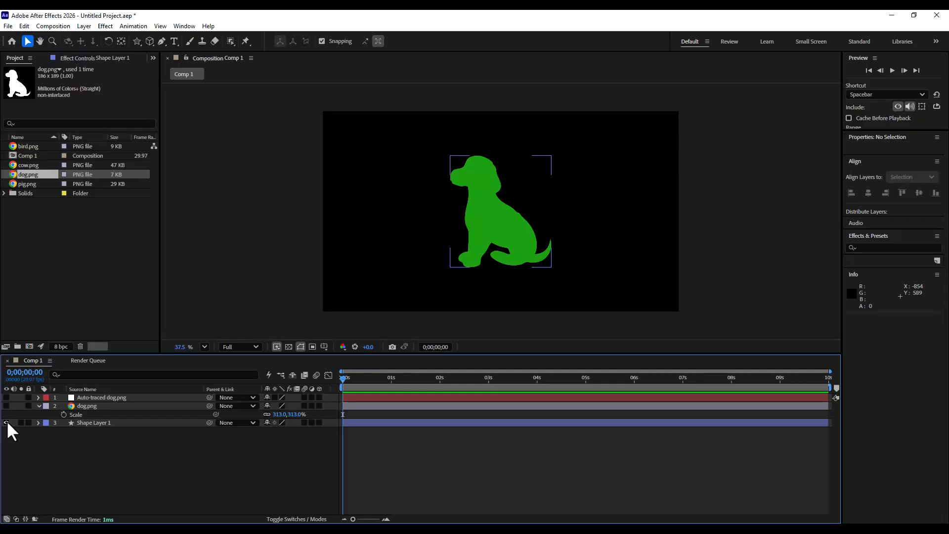
pyautogui.click(6, 422)
pyautogui.click(123, 422)
pyautogui.click(132, 457)
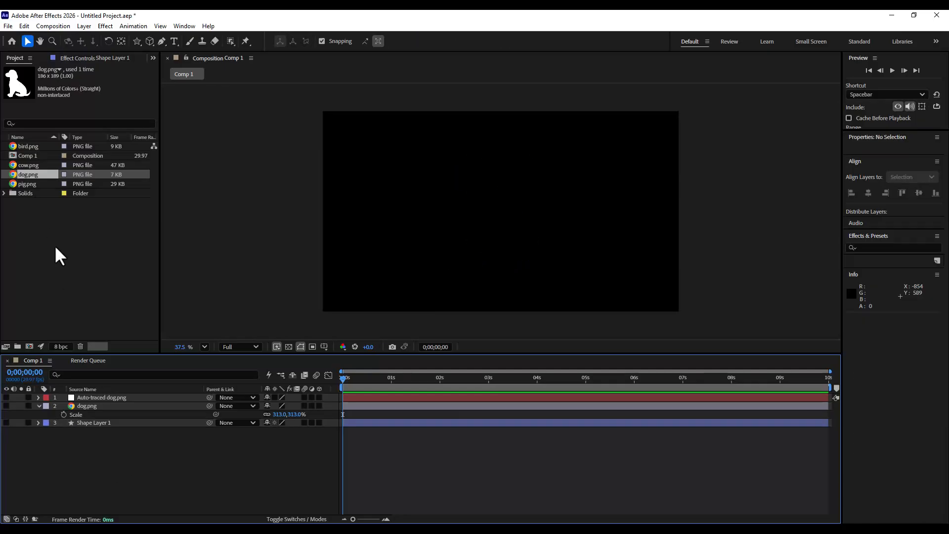
# - Add pig.png to the composition and scale the pig layer to 177%
pyautogui.click(26, 184)
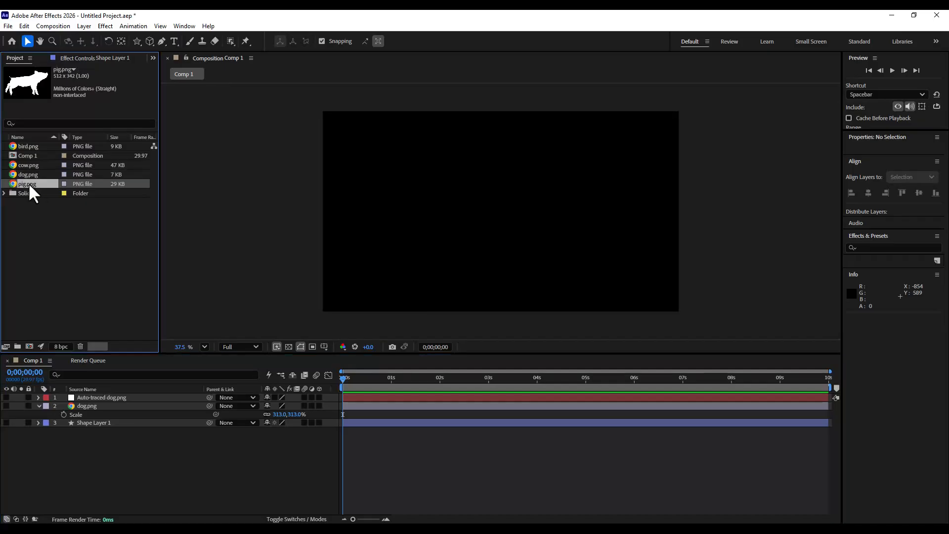
pyautogui.moveTo(28, 184); pyautogui.dragTo(91, 405)
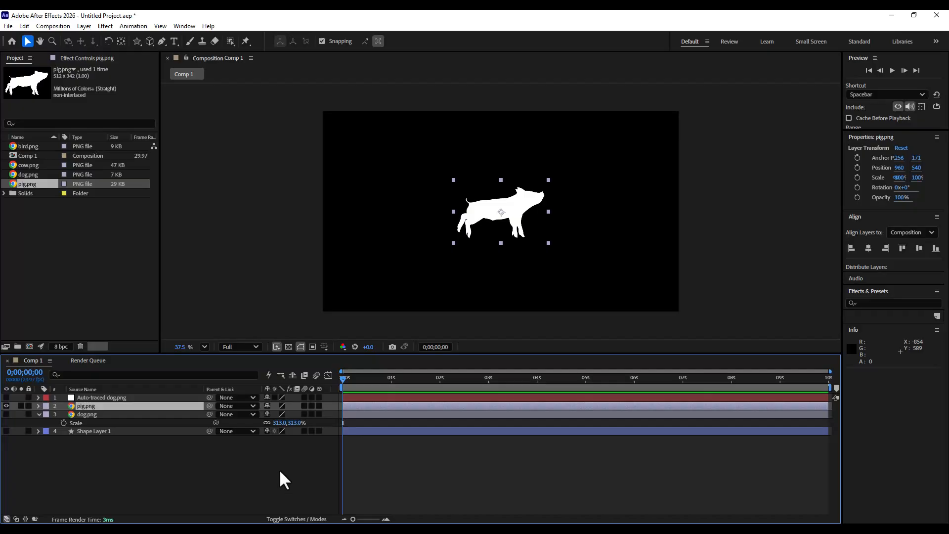
pyautogui.press('s')
pyautogui.moveTo(297, 414); pyautogui.dragTo(335, 415)
pyautogui.click(189, 485)
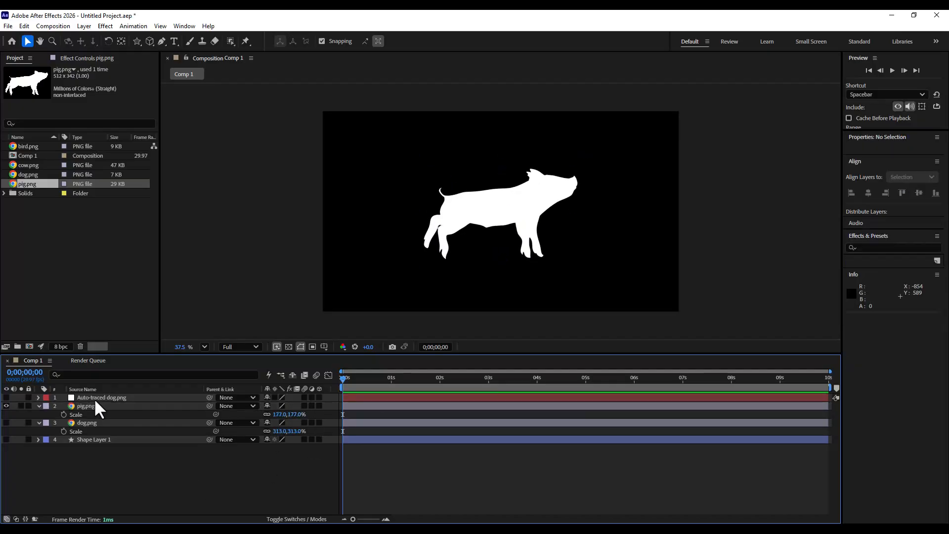
# - Auto-trace the pig layer's alpha on the current frame onto a new layer
pyautogui.click(87, 404)
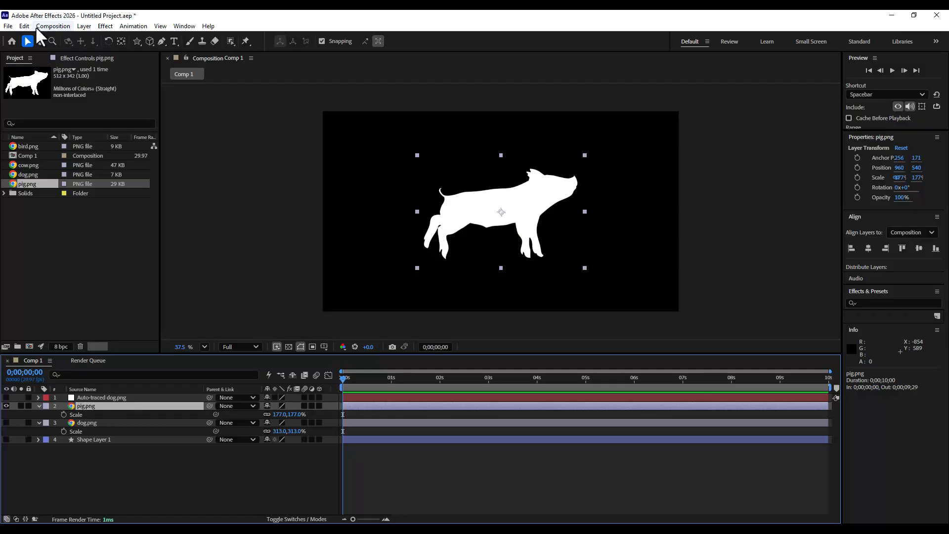
pyautogui.click(82, 27)
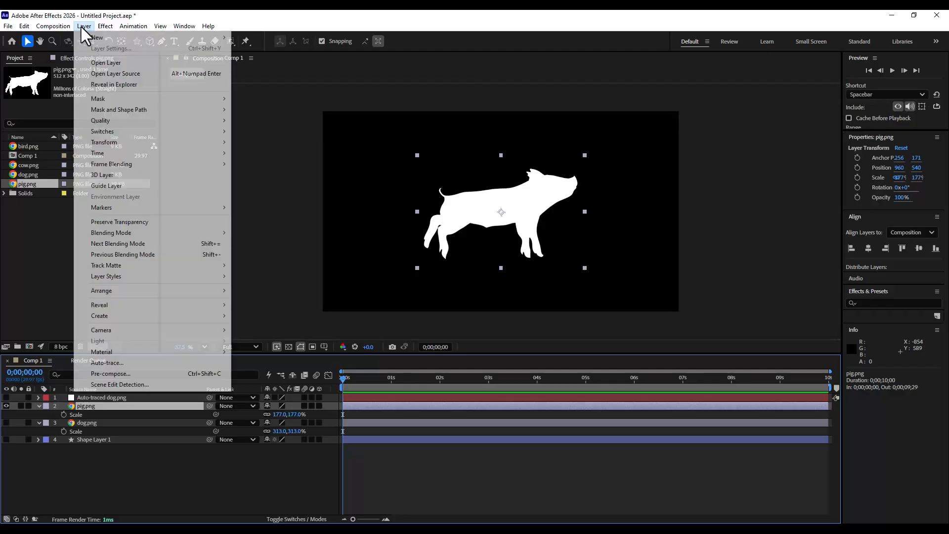
pyautogui.moveTo(86, 34)
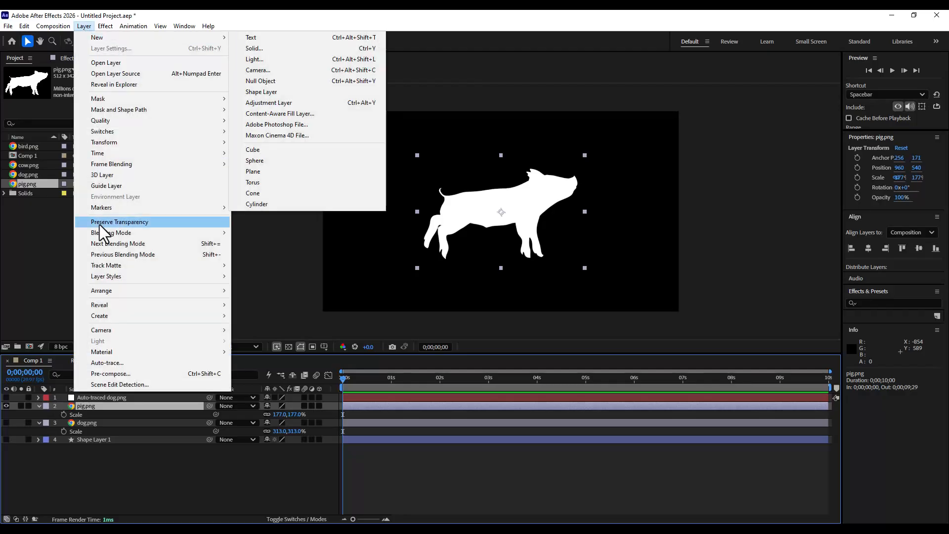
pyautogui.click(129, 363)
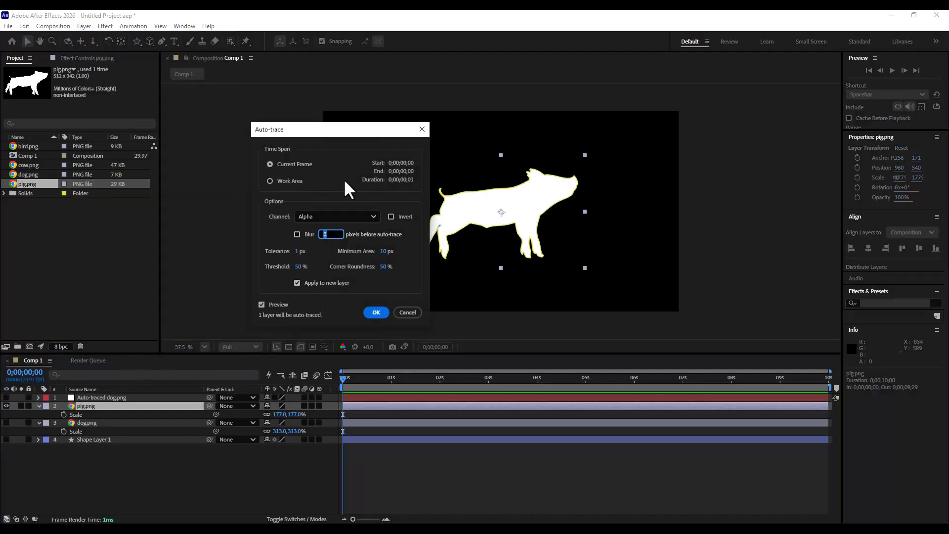
pyautogui.moveTo(300, 132); pyautogui.dragTo(332, 129)
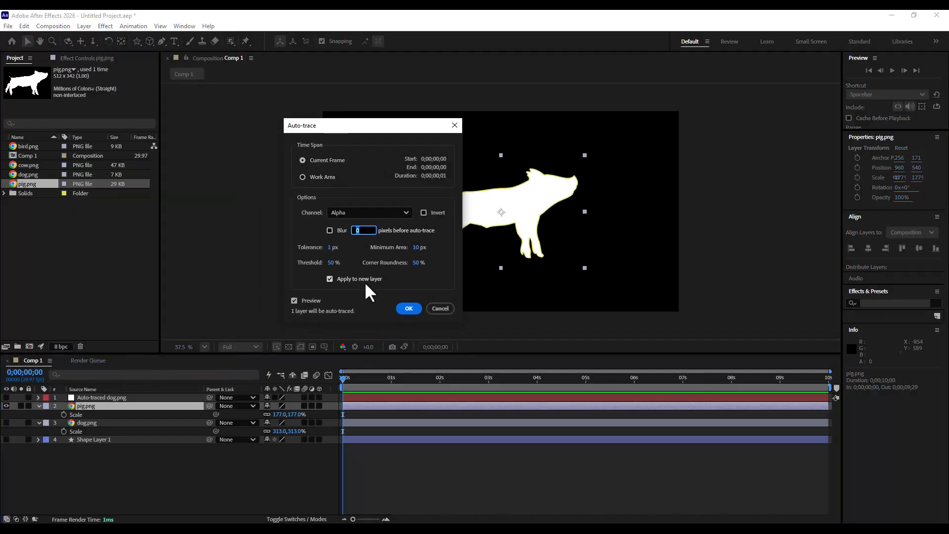
pyautogui.click(408, 307)
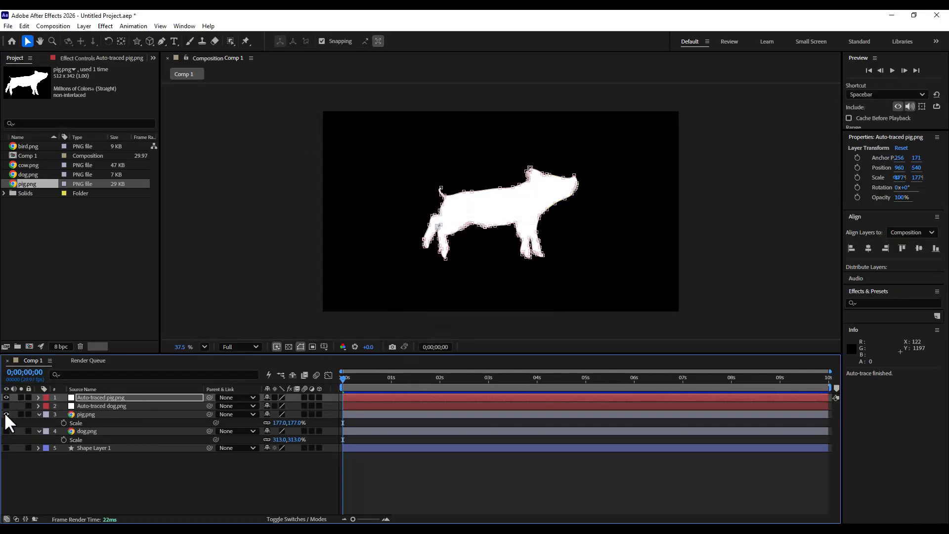
# - Expand the auto-traced pig layer's masks and delete Mask 2
pyautogui.click(87, 397)
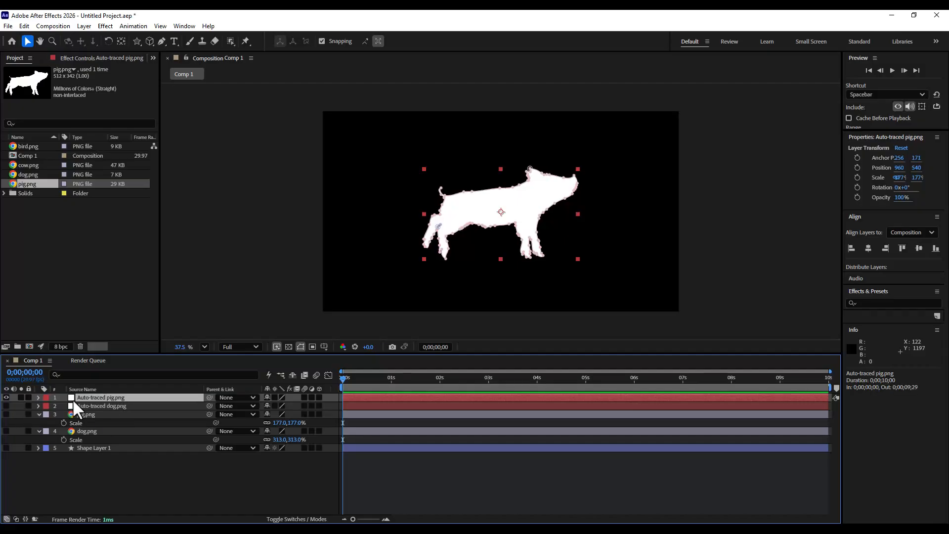
pyautogui.click(38, 397)
pyautogui.click(47, 406)
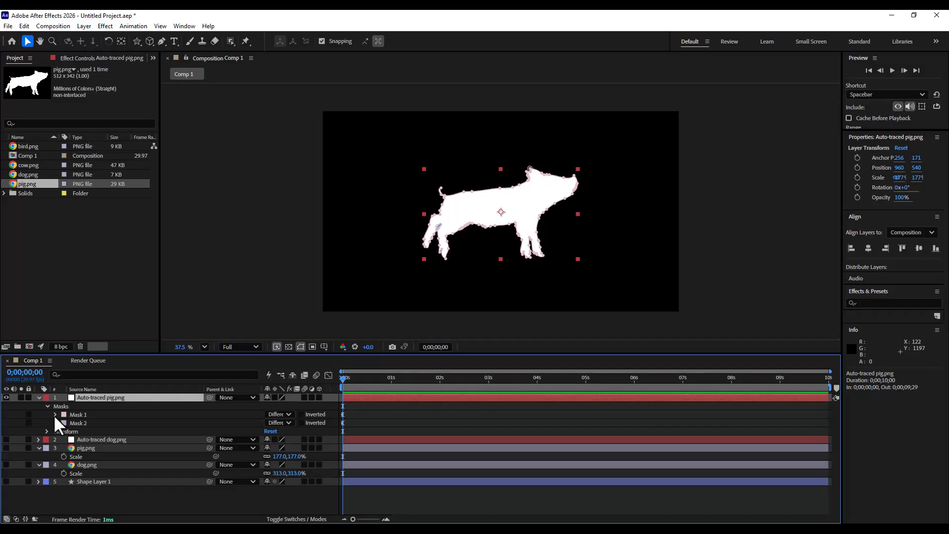
pyautogui.click(55, 414)
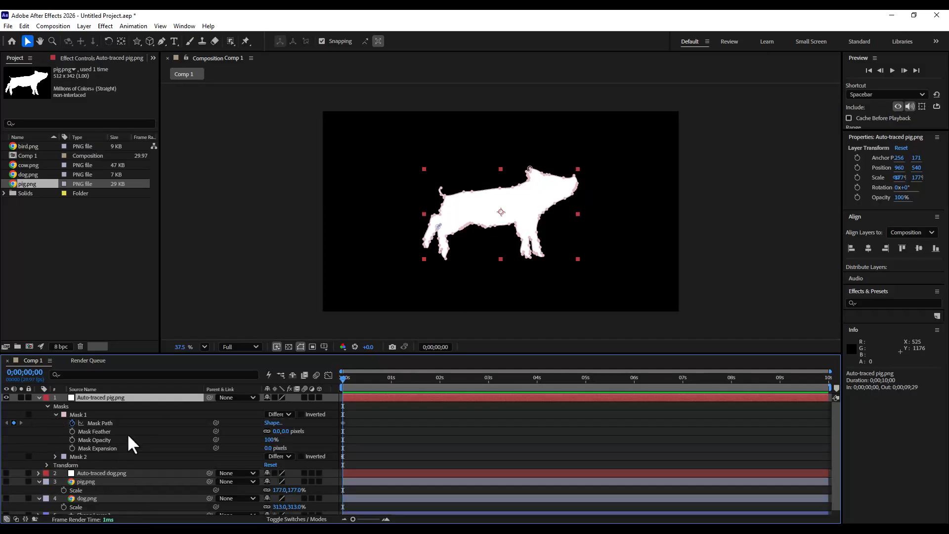
pyautogui.click(104, 422)
pyautogui.click(55, 456)
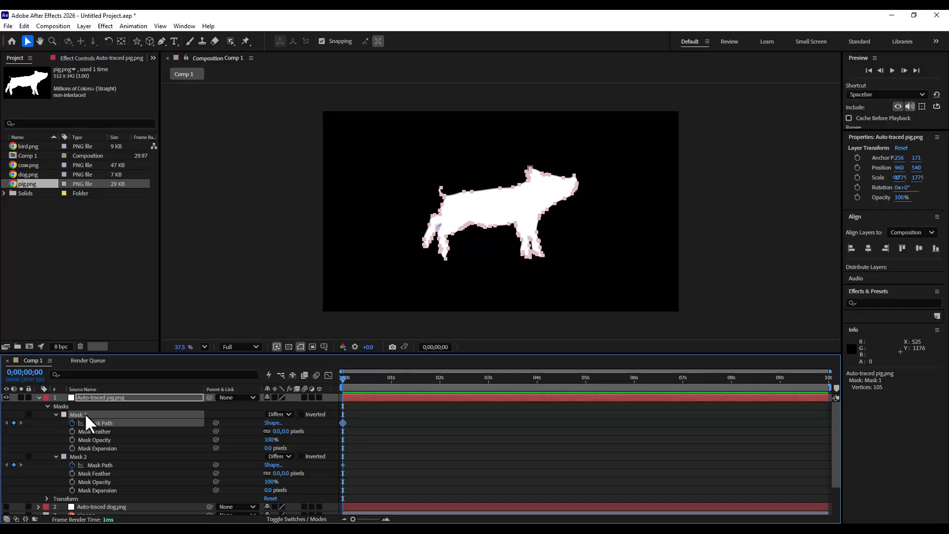
pyautogui.click(97, 464)
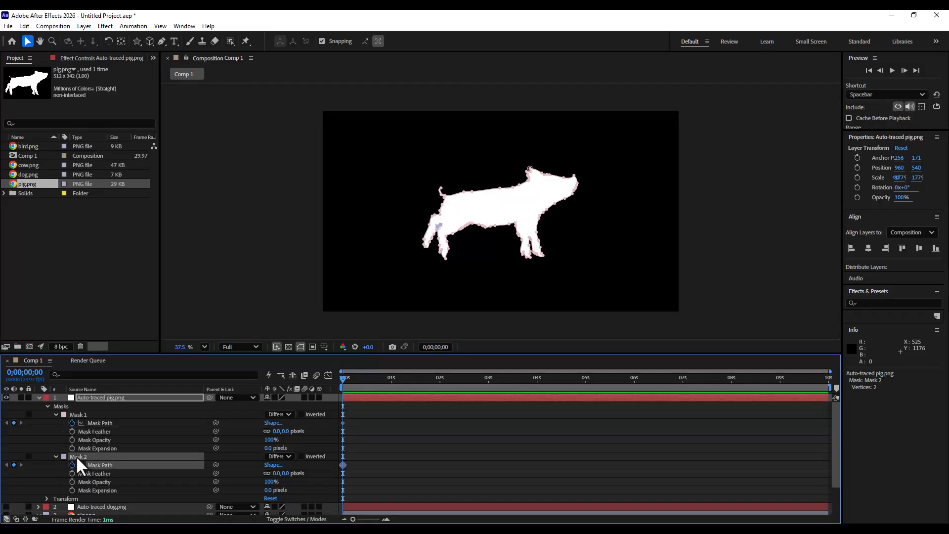
pyautogui.press('Delete')
pyautogui.click(98, 460)
pyautogui.press('Delete')
# - Copy Mask 1's Mask Path keyframe from the auto-traced pig layer
pyautogui.click(104, 423)
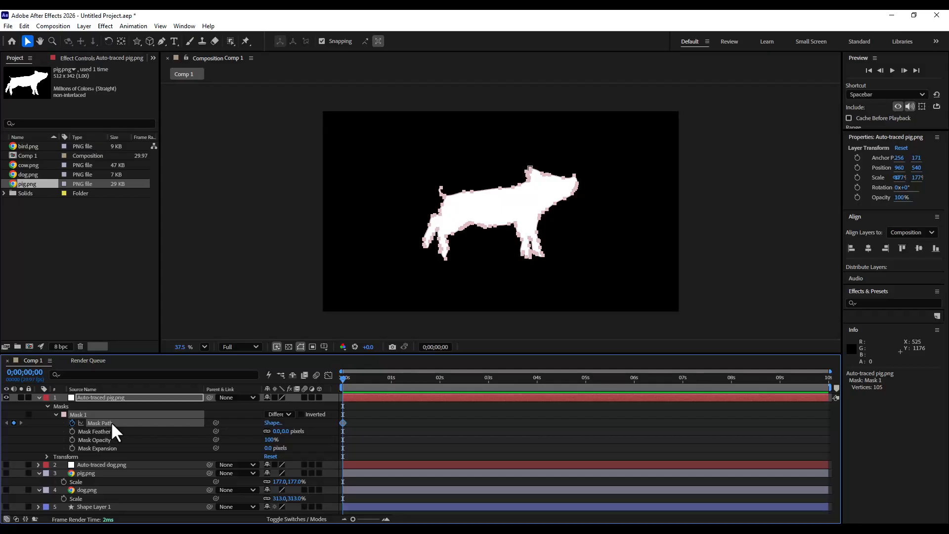
pyautogui.click(23, 25)
pyautogui.click(55, 96)
# - Collapse and hide the auto-traced pig layer
pyautogui.click(38, 398)
pyautogui.click(108, 397)
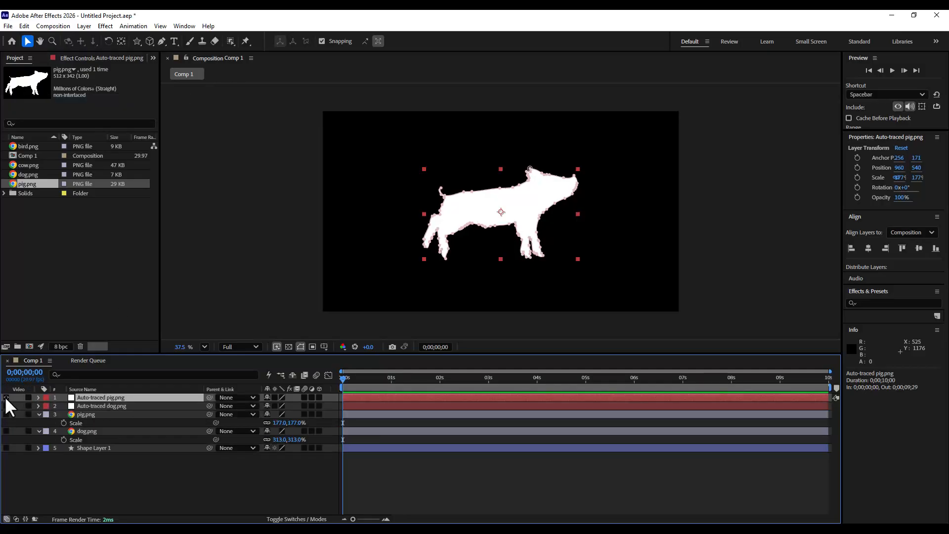
pyautogui.click(6, 397)
# - Show the shape layer, expand it to its Path, and add a Path keyframe at 1 second
pyautogui.click(102, 449)
pyautogui.click(6, 447)
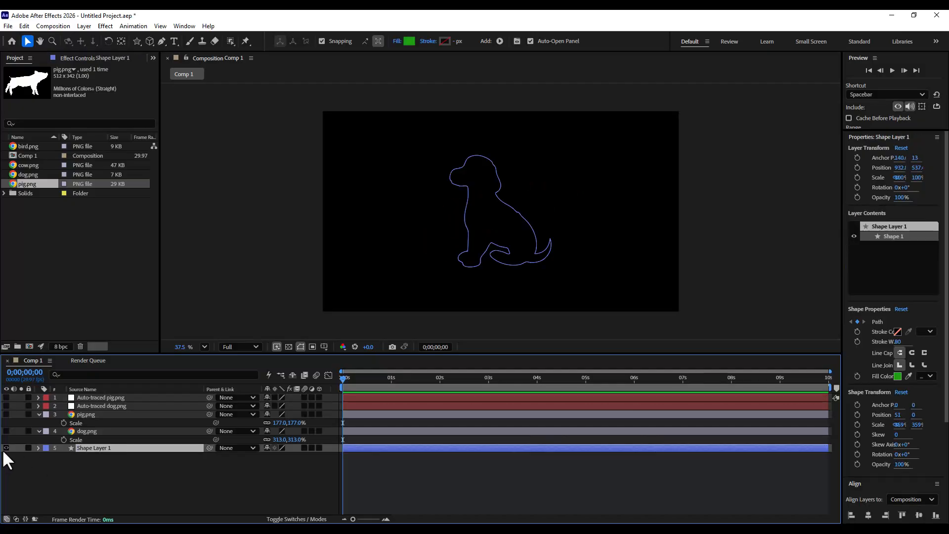
pyautogui.click(38, 448)
pyautogui.click(123, 482)
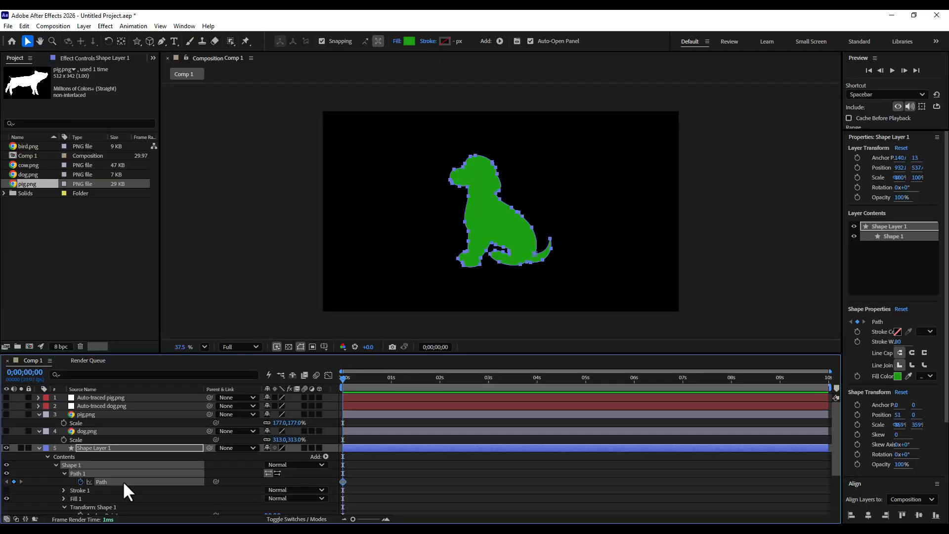
pyautogui.click(391, 377)
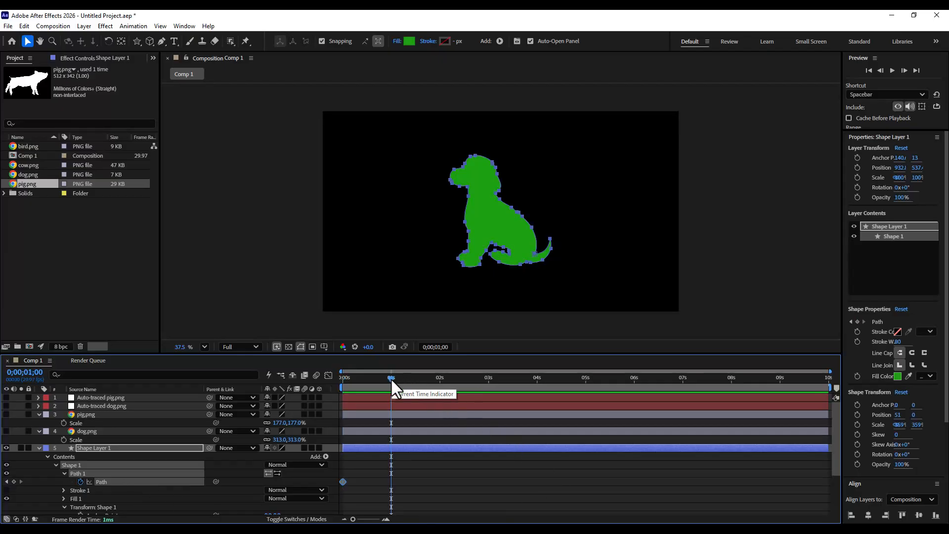
pyautogui.click(13, 481)
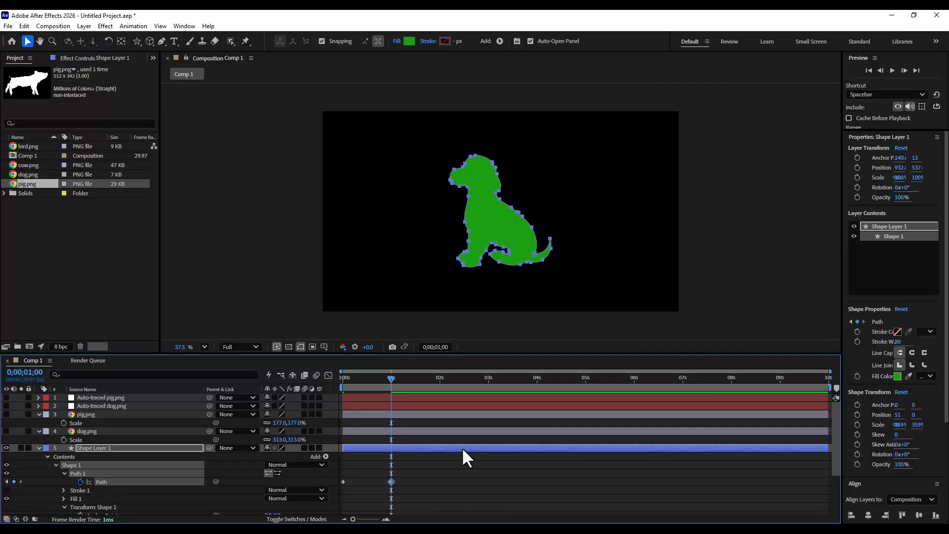
# - Paste the copied pig mask path onto the shape's Path at 2 seconds
pyautogui.click(438, 377)
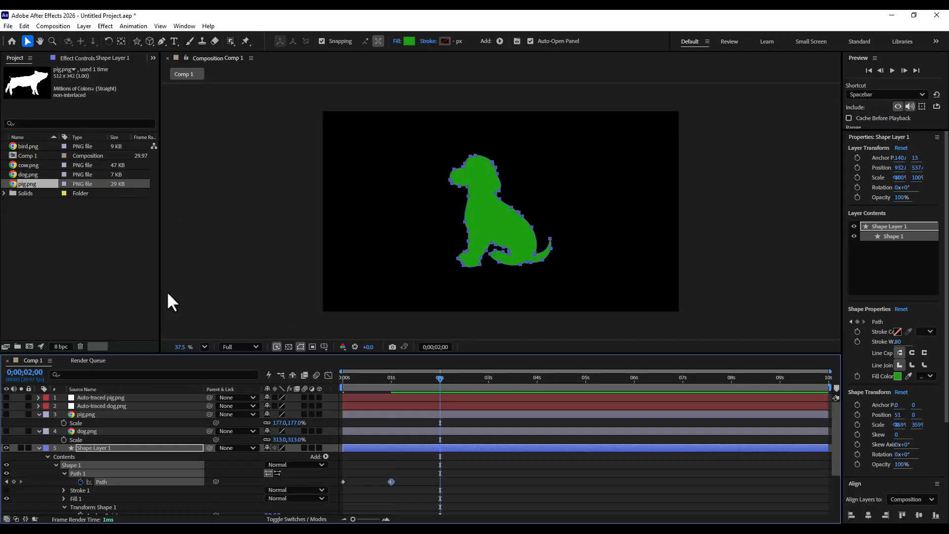
pyautogui.click(23, 26)
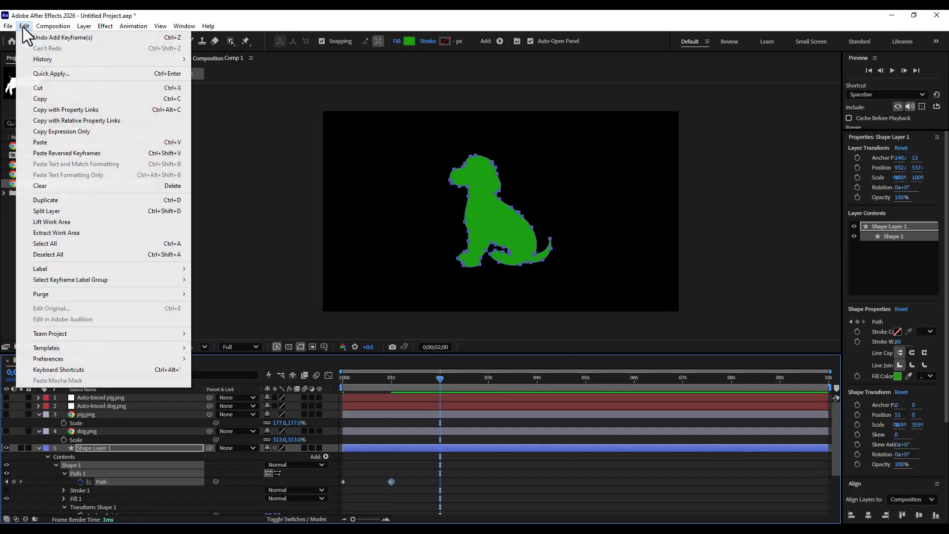
pyautogui.click(54, 143)
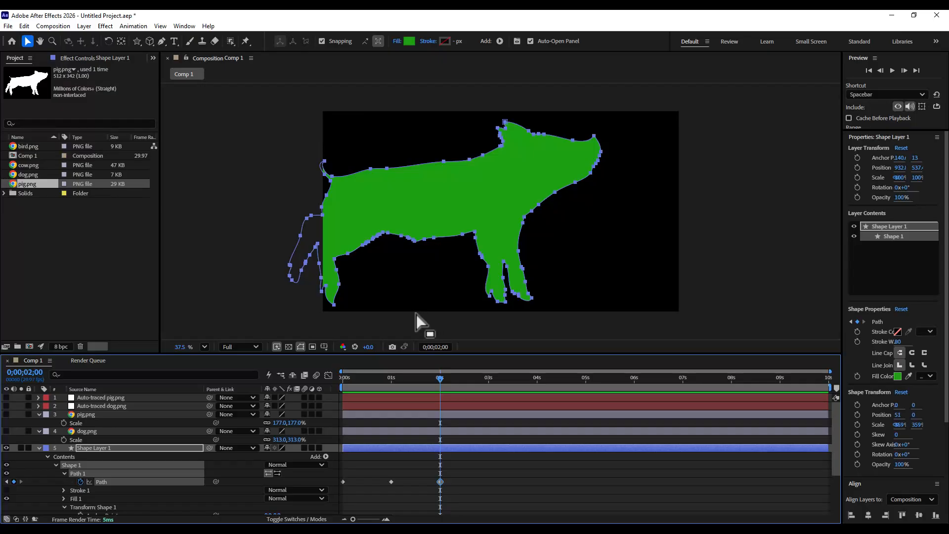
# - At 1 second, add Position and Scale keyframes to the shape's Transform Shape 1 properties
pyautogui.click(391, 379)
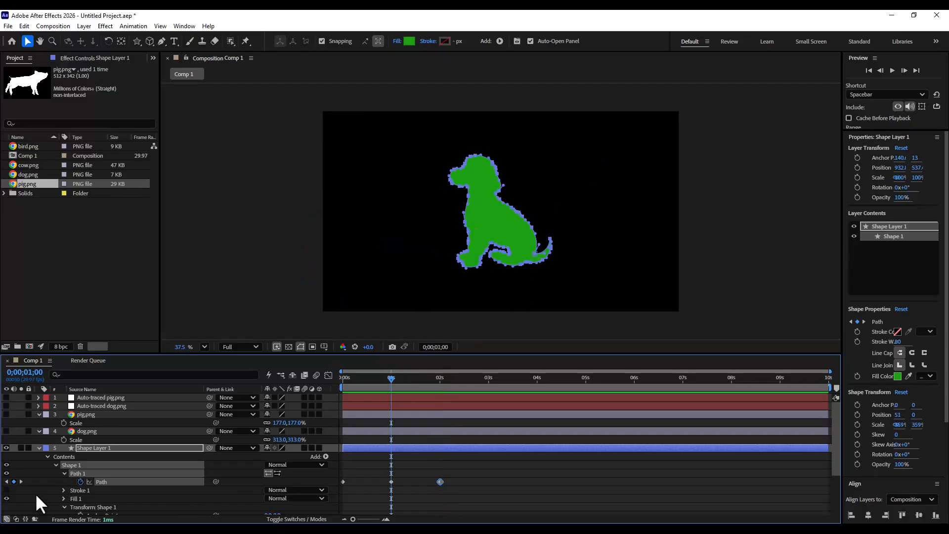
pyautogui.scroll(-1, 118, 471)
pyautogui.scroll(-1, 123, 468)
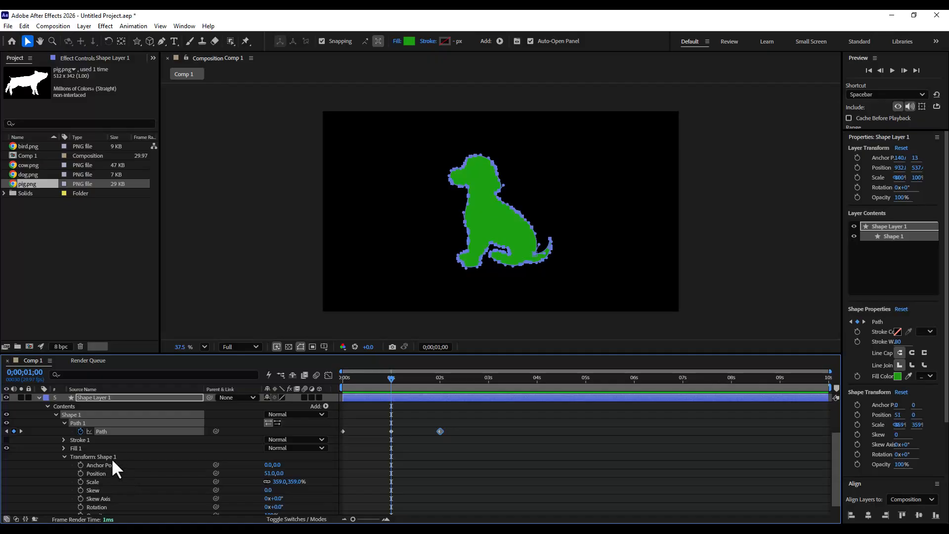
pyautogui.click(112, 458)
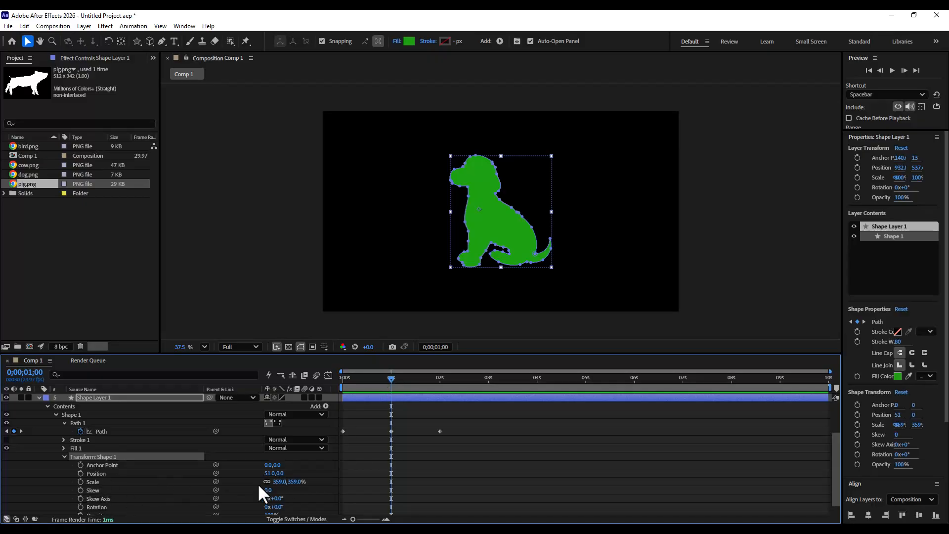
pyautogui.click(80, 472)
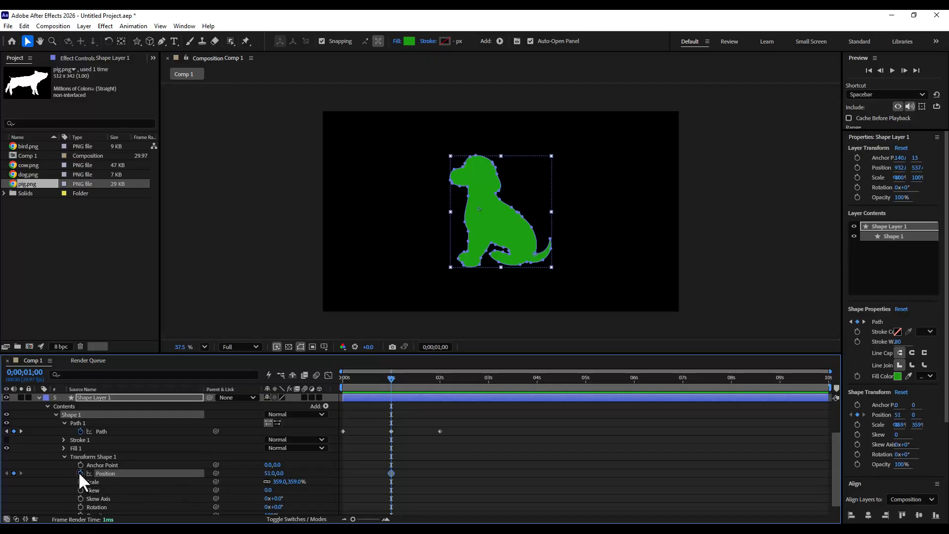
pyautogui.click(80, 481)
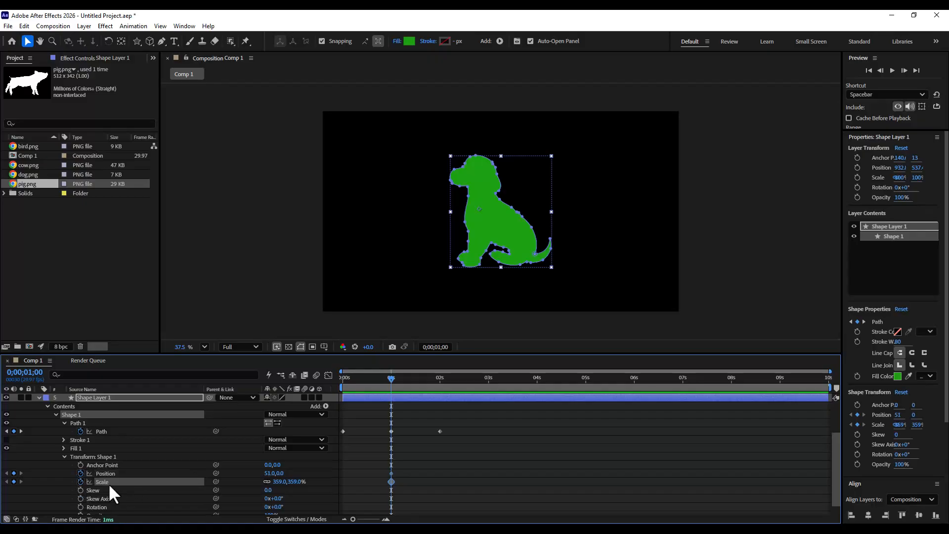
# - At 2 seconds, set the shape's Transform Position to 325,0 and Scale to 227% so the pig fits the frame
pyautogui.click(440, 379)
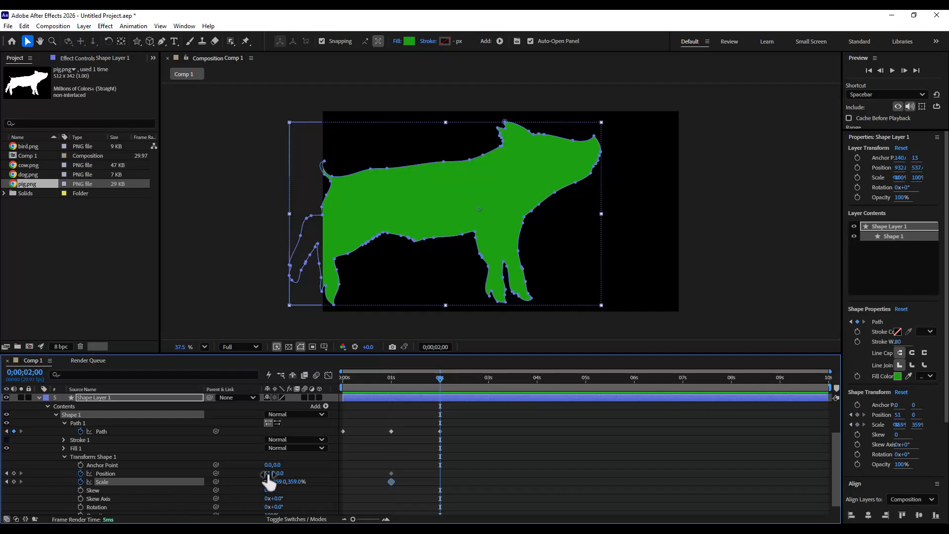
pyautogui.moveTo(295, 473); pyautogui.dragTo(297, 504)
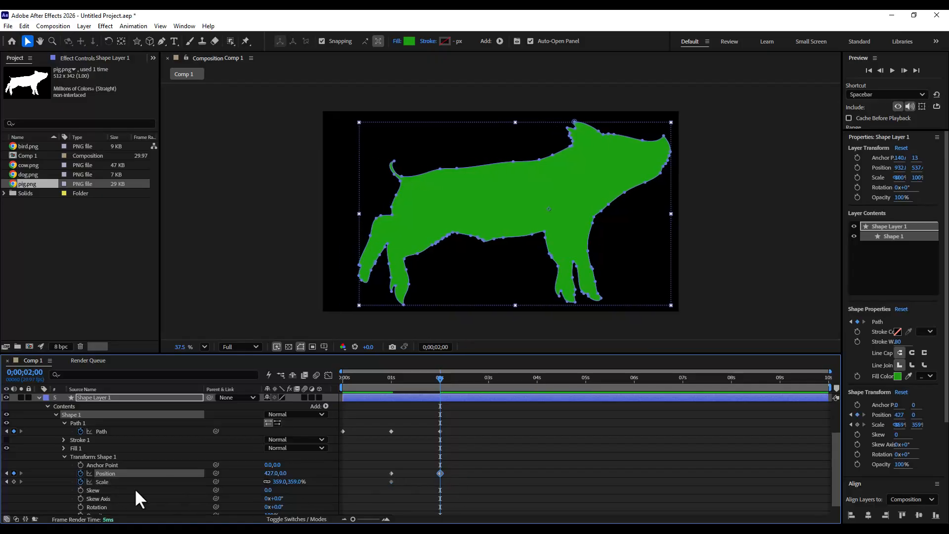
pyautogui.moveTo(292, 481); pyautogui.dragTo(239, 491)
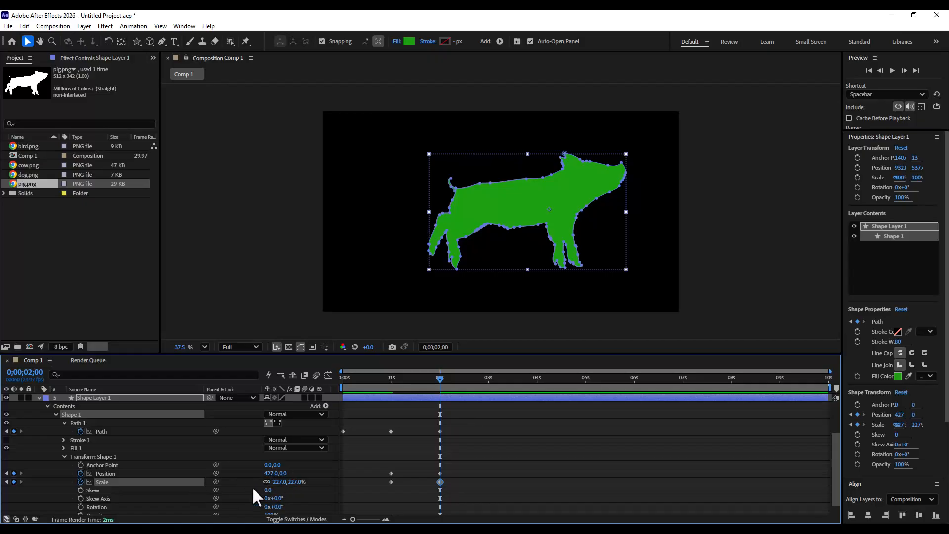
pyautogui.moveTo(271, 474)
pyautogui.mouseDown()
pyautogui.moveTo(208, 475)
pyautogui.moveTo(266, 474)
pyautogui.mouseUp()
pyautogui.click(269, 473)
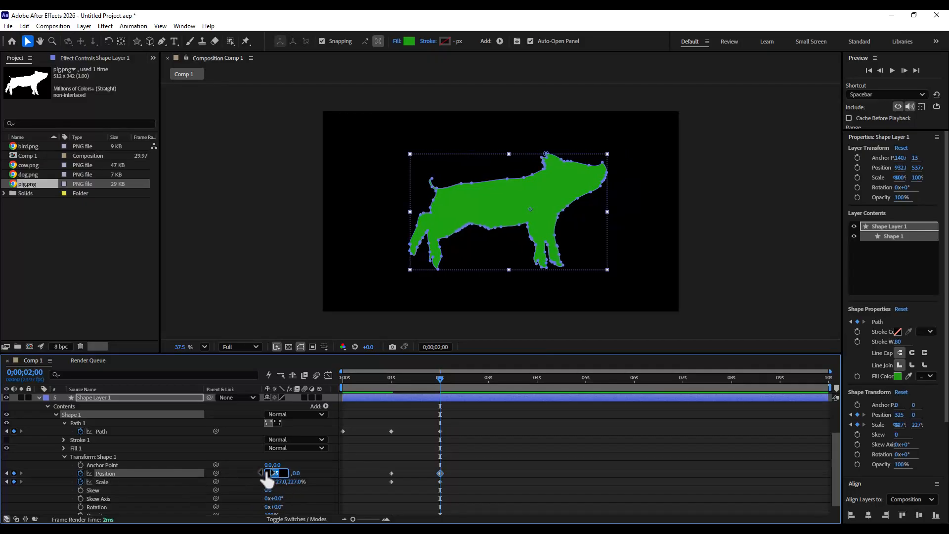
pyautogui.click(320, 476)
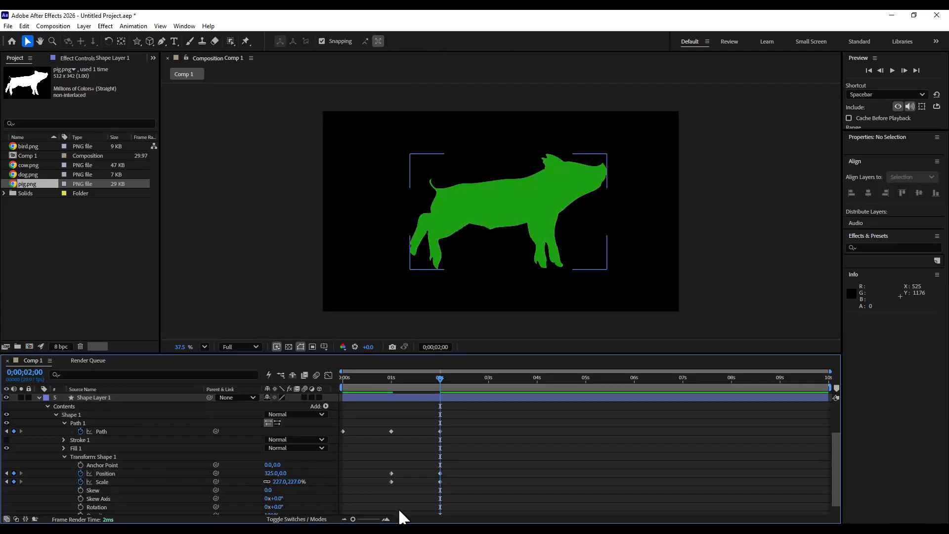
# - Collapse the shape layer and preview the dog-to-pig morph from the start of the timeline
pyautogui.moveTo(372, 377); pyautogui.dragTo(300, 392)
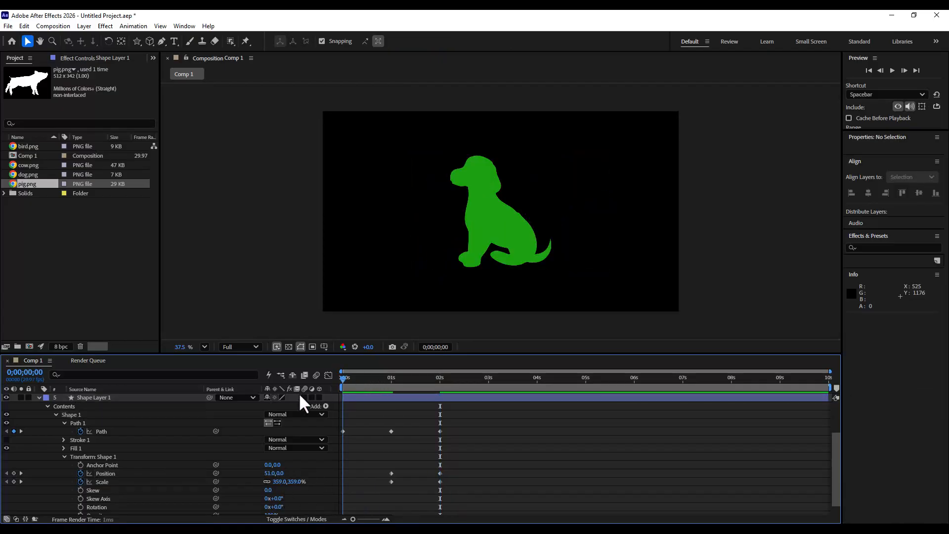
pyautogui.click(39, 398)
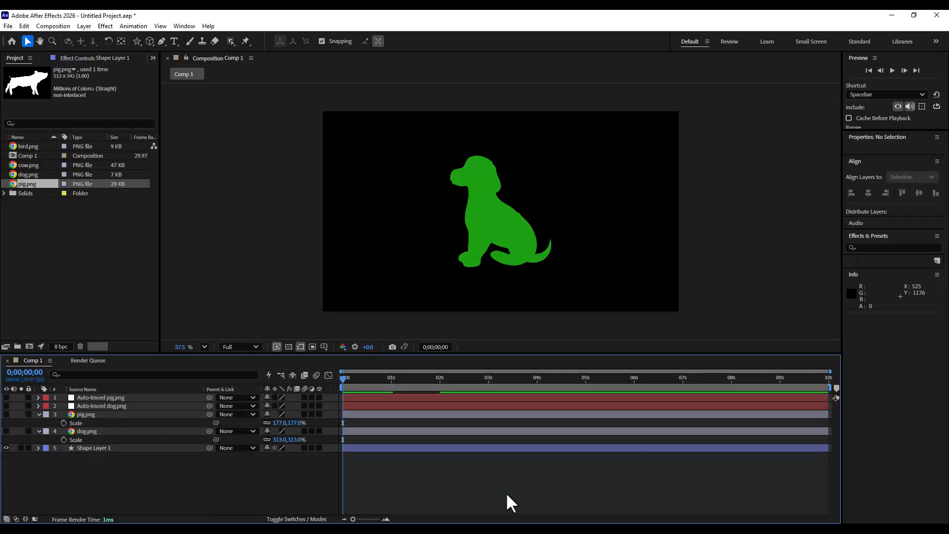
pyautogui.press('space')
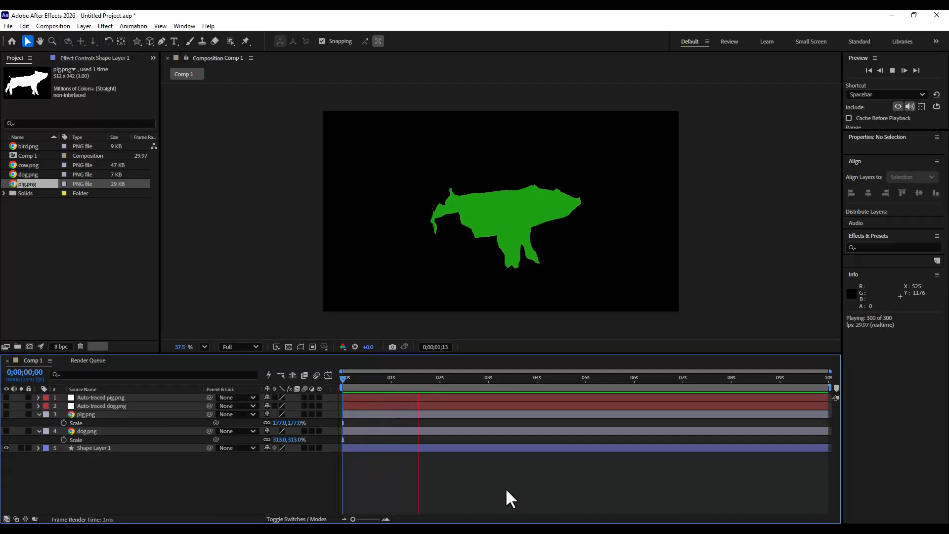
pyautogui.moveTo(372, 377); pyautogui.dragTo(330, 382)
pyautogui.press('space')
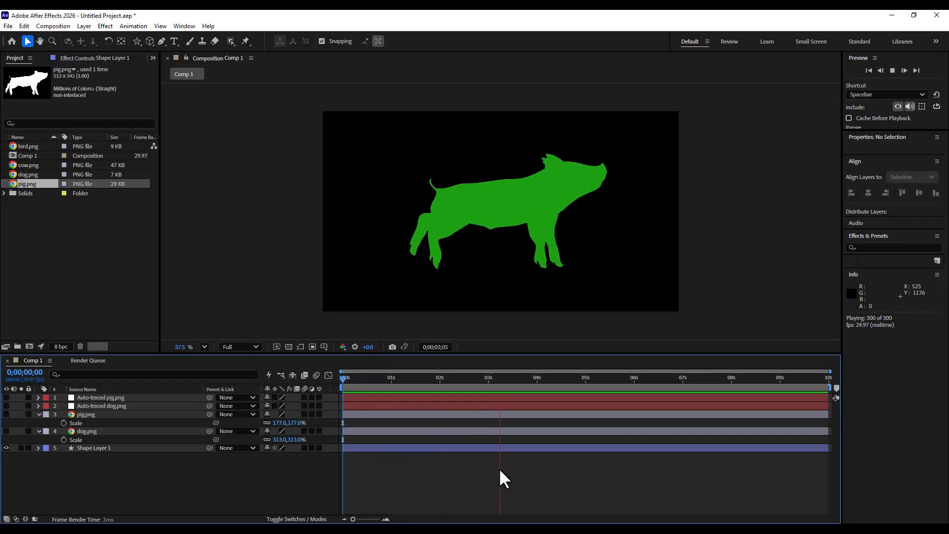
pyautogui.press('space')
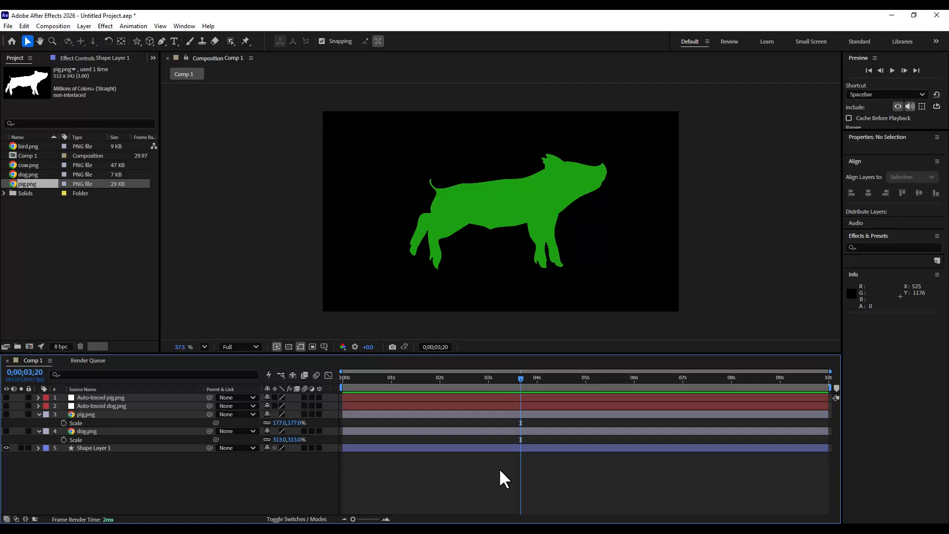
pyautogui.moveTo(358, 378); pyautogui.dragTo(262, 395)
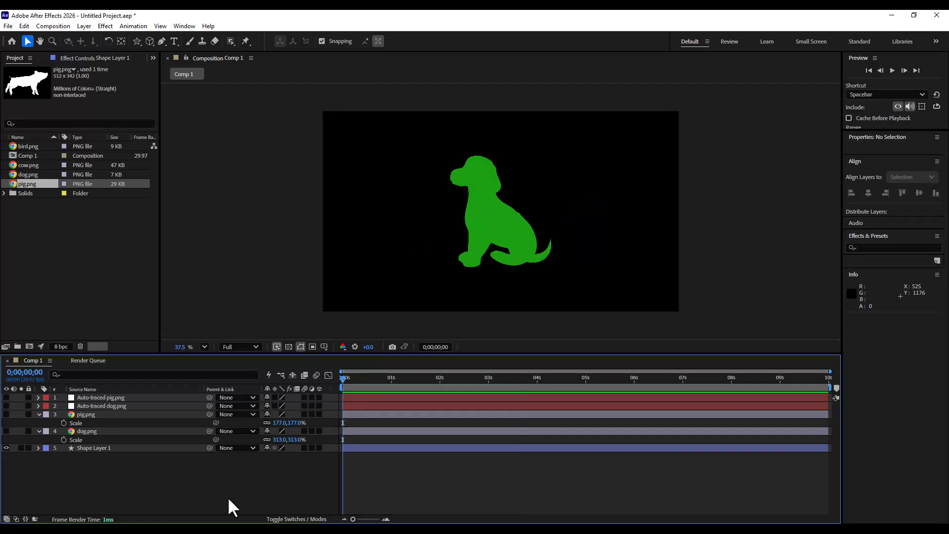
# - Select and hide the shape layer
pyautogui.click(99, 447)
pyautogui.click(6, 448)
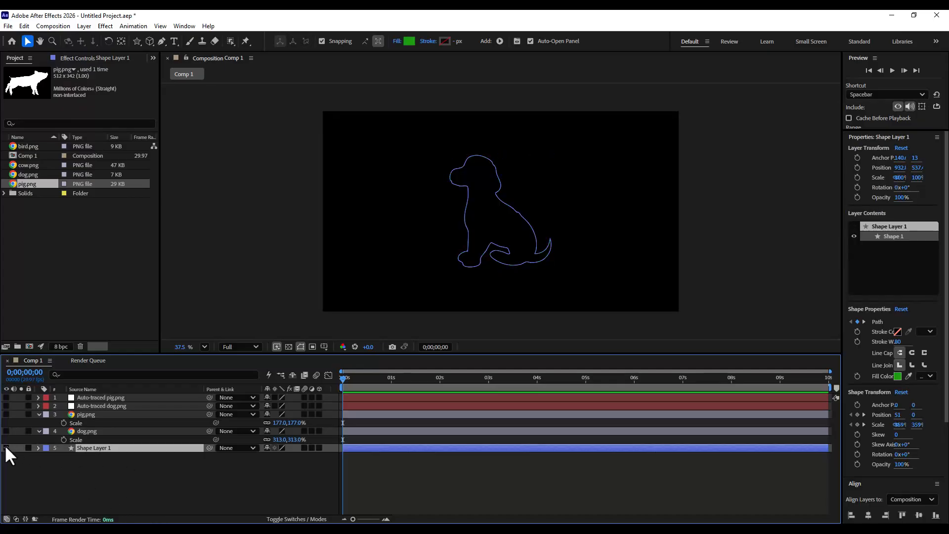
pyautogui.click(105, 467)
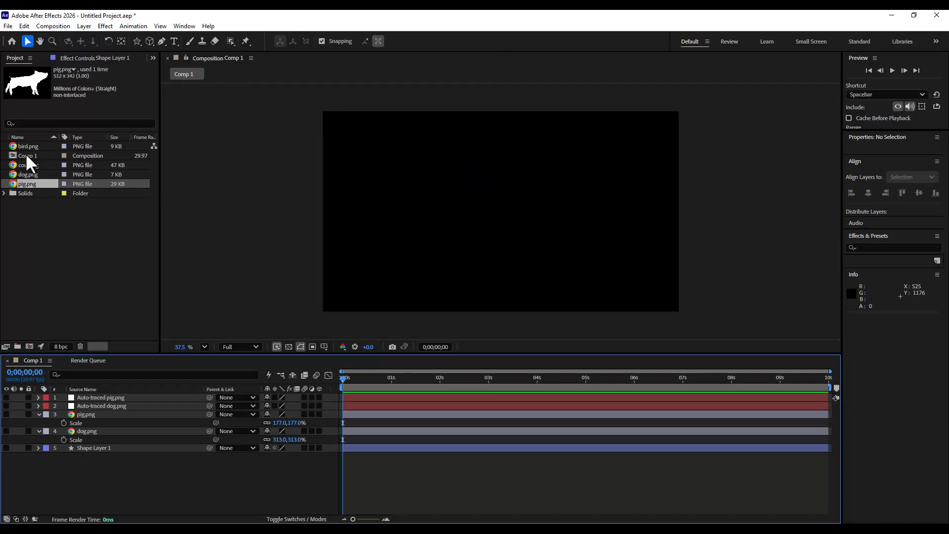
# - Add cow.png to the composition and scale it to 141%
pyautogui.moveTo(25, 164); pyautogui.dragTo(121, 411)
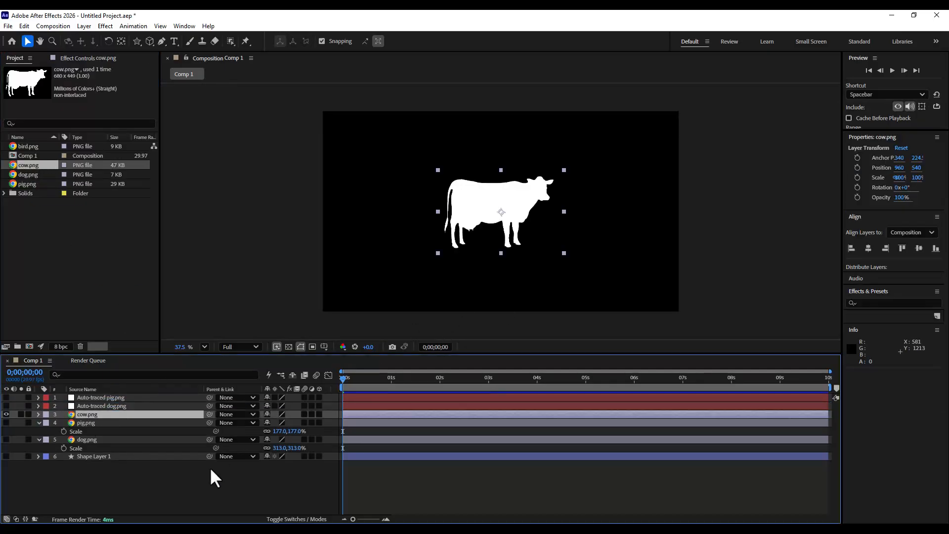
pyautogui.press('s')
pyautogui.moveTo(295, 424); pyautogui.dragTo(315, 423)
pyautogui.click(126, 494)
pyautogui.click(94, 414)
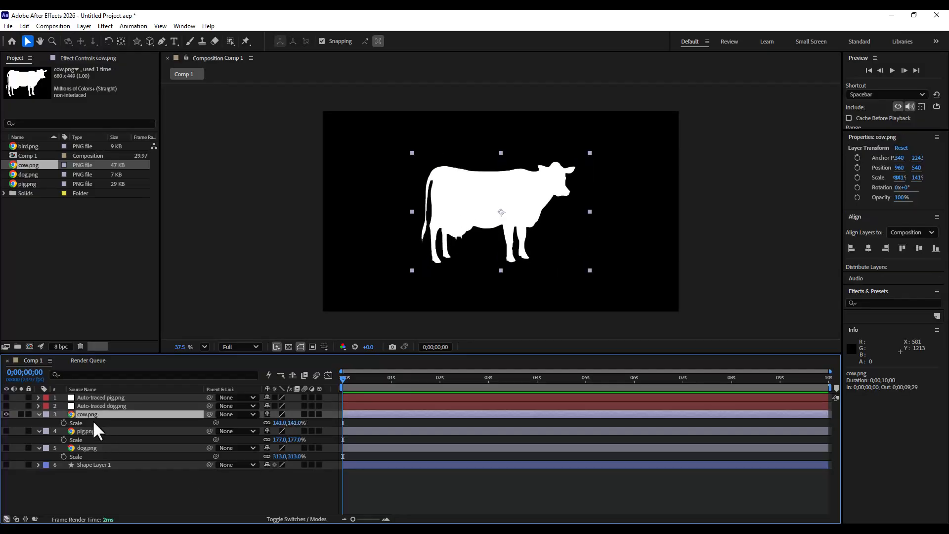
pyautogui.click(39, 411)
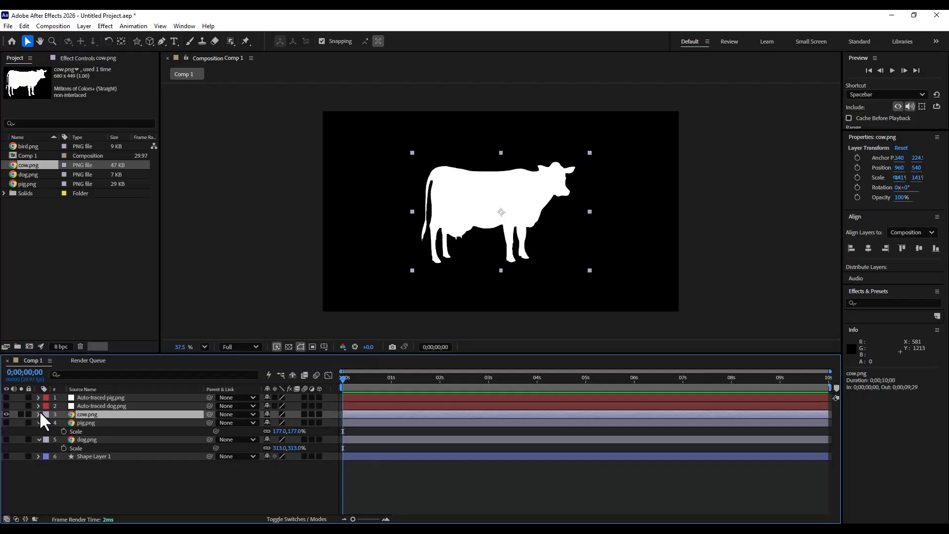
# - Auto-trace the cow layer and hide the original cow.png layer
pyautogui.click(84, 26)
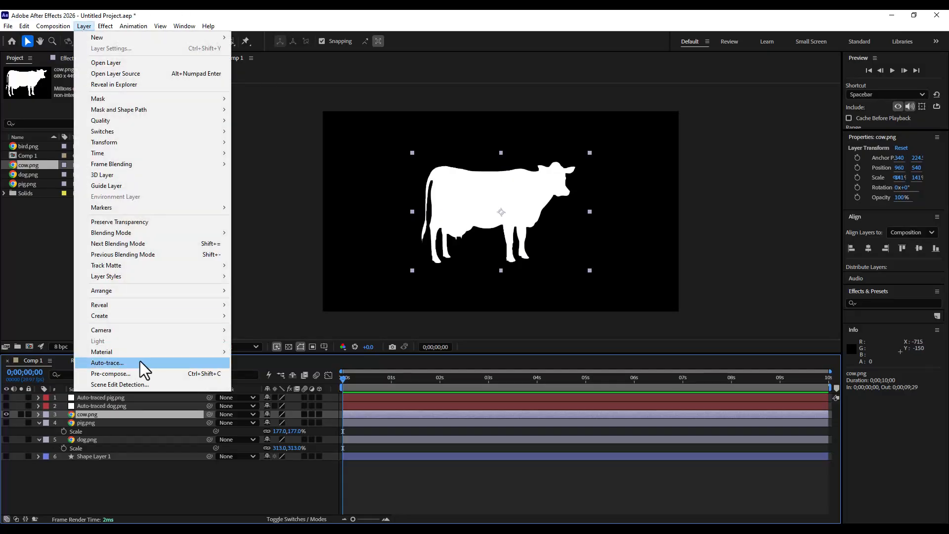
pyautogui.click(140, 361)
pyautogui.click(405, 307)
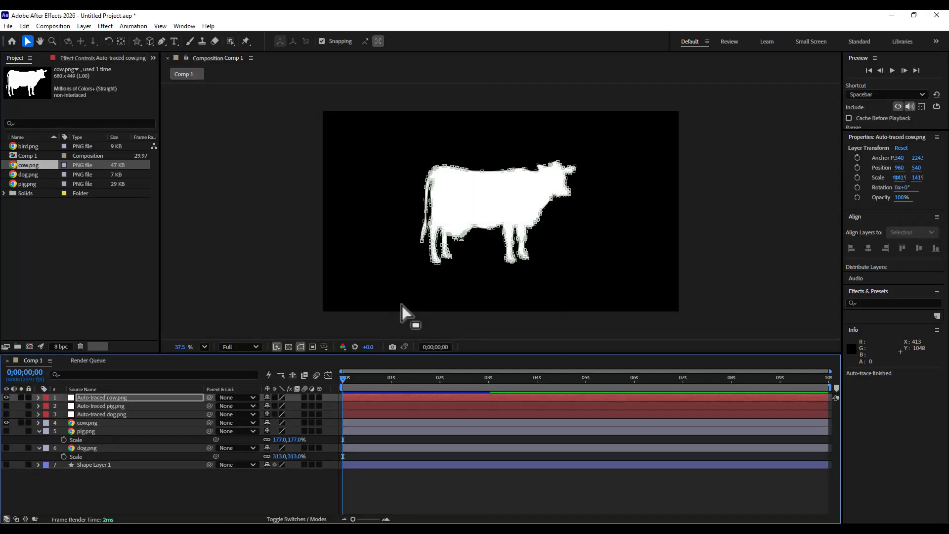
pyautogui.click(6, 423)
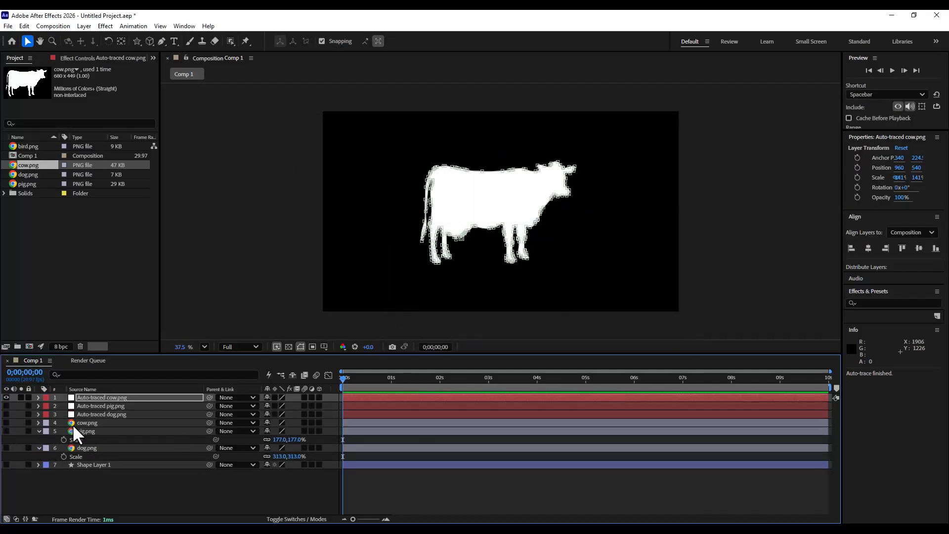
# - Copy Mask 1's Mask Path keyframe from the auto-traced cow layer
pyautogui.click(87, 396)
pyautogui.click(37, 397)
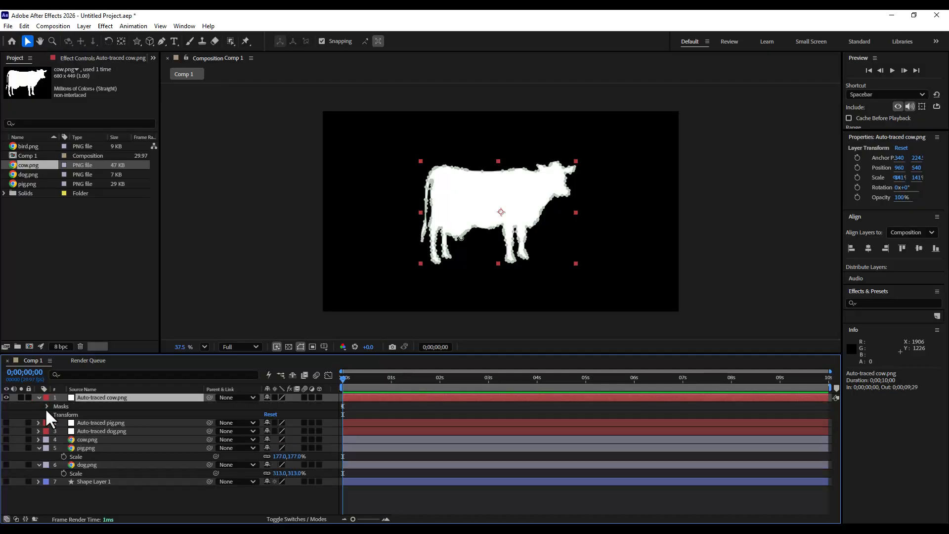
pyautogui.click(47, 407)
pyautogui.click(54, 414)
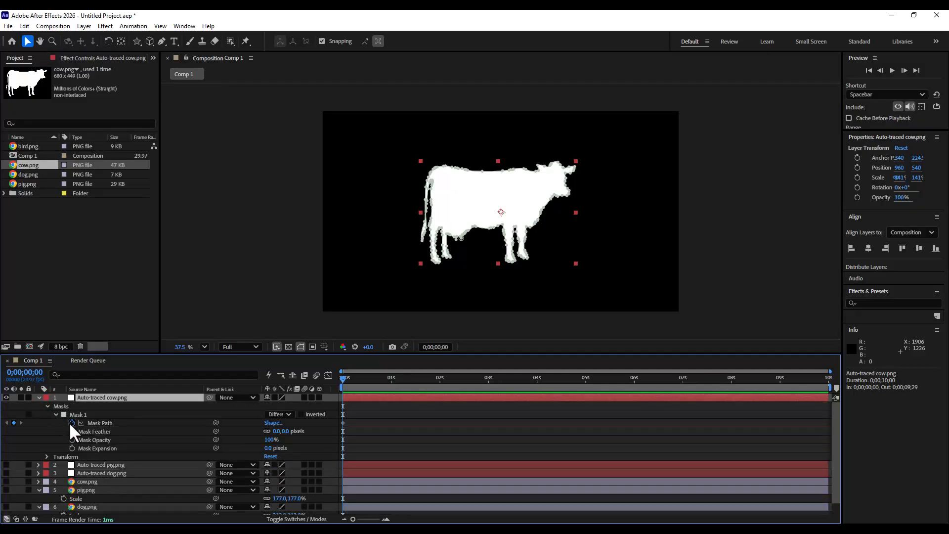
pyautogui.click(72, 423)
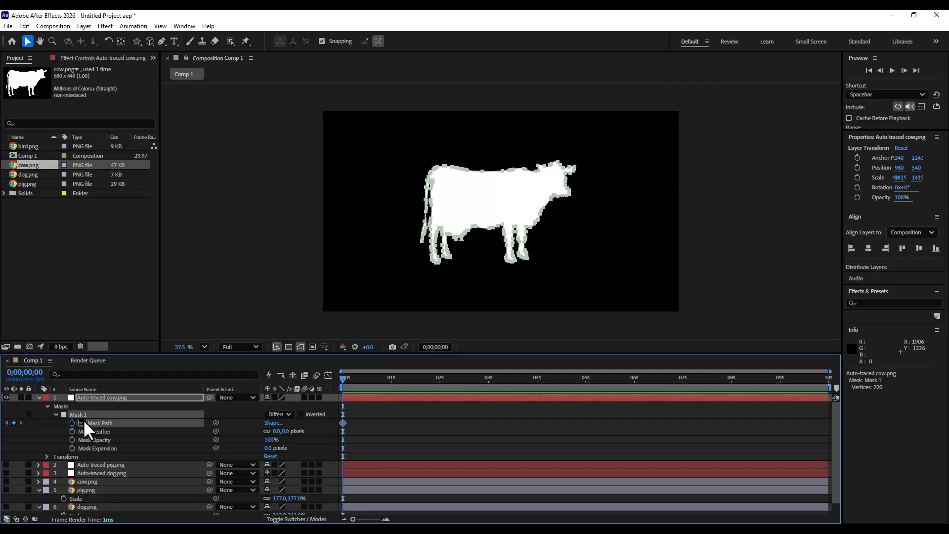
pyautogui.click(24, 26)
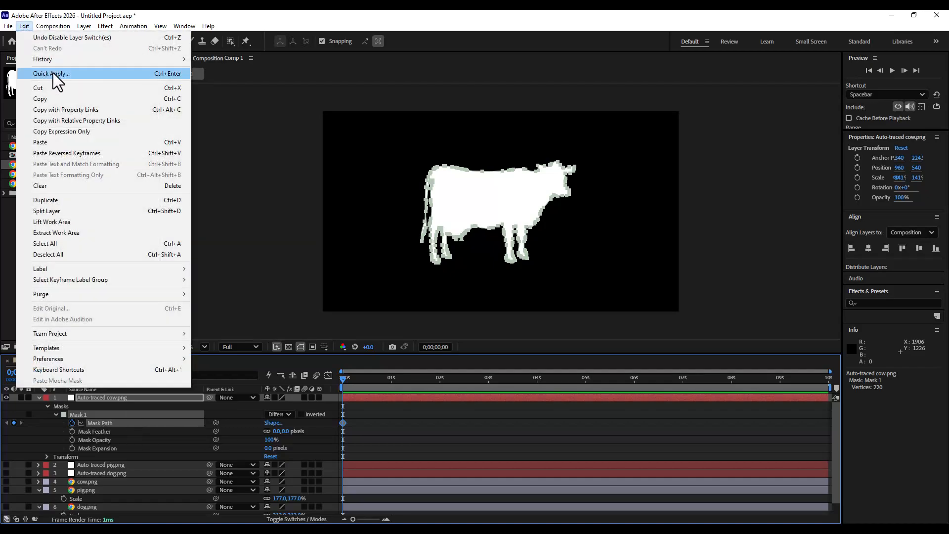
pyautogui.click(54, 97)
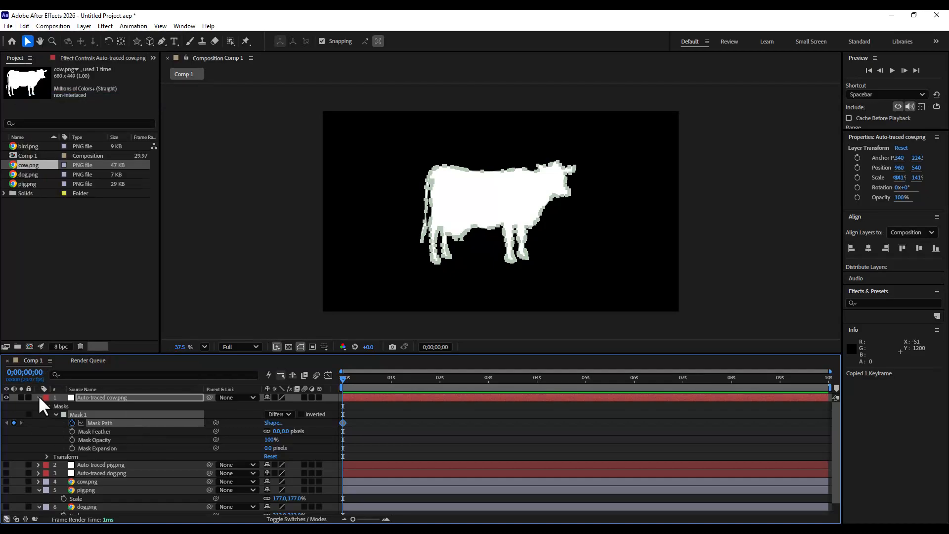
# - Collapse and hide the auto-traced cow layer
pyautogui.click(38, 397)
pyautogui.click(6, 397)
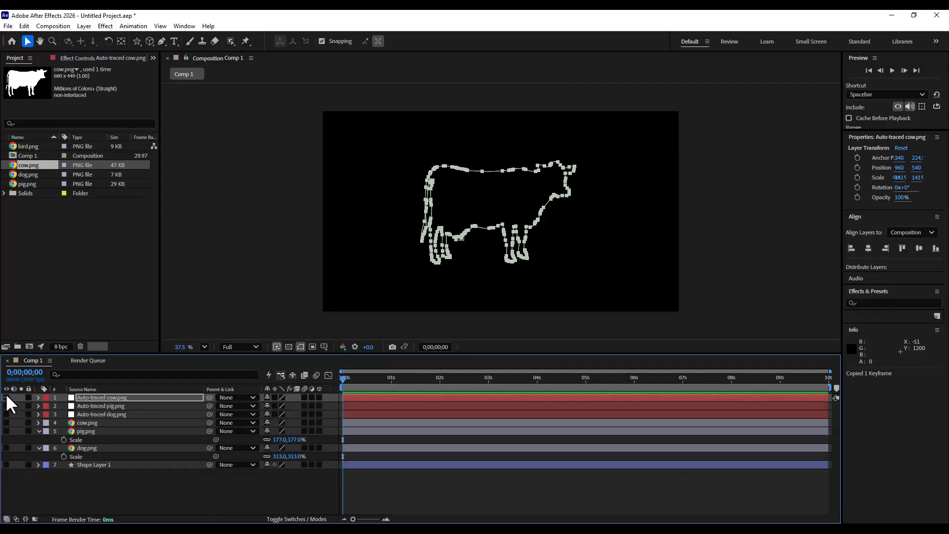
pyautogui.click(96, 493)
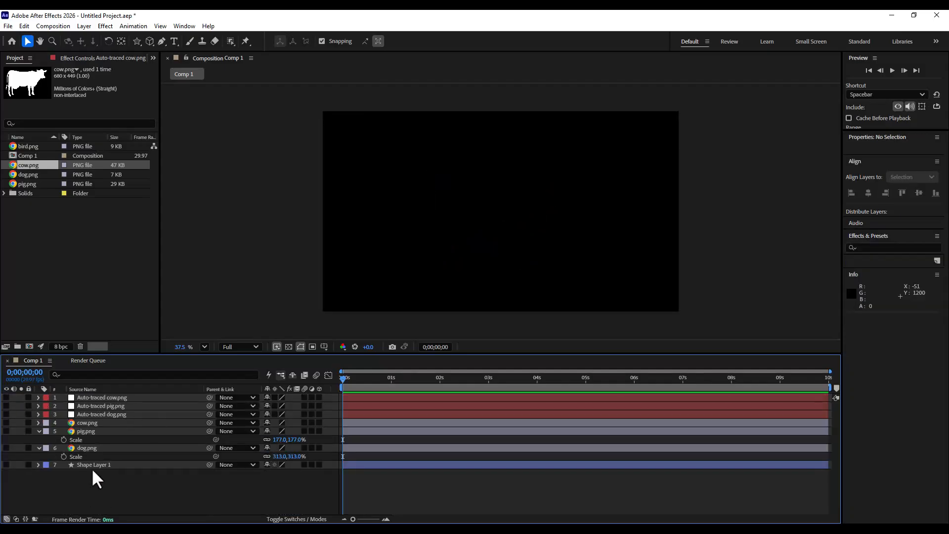
# - Make Shape Layer 1 visible again and reveal all its animated properties in the timeline
pyautogui.click(91, 467)
pyautogui.click(6, 464)
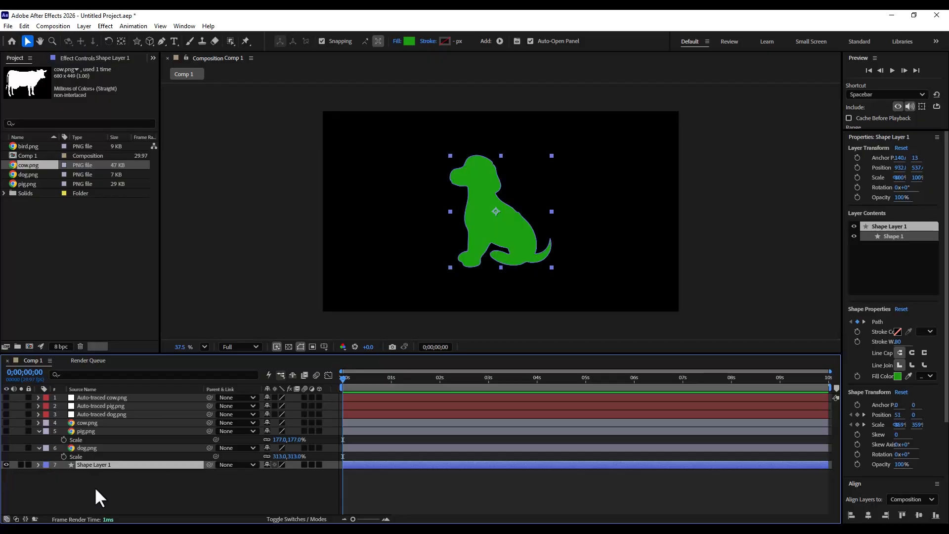
pyautogui.press('u')
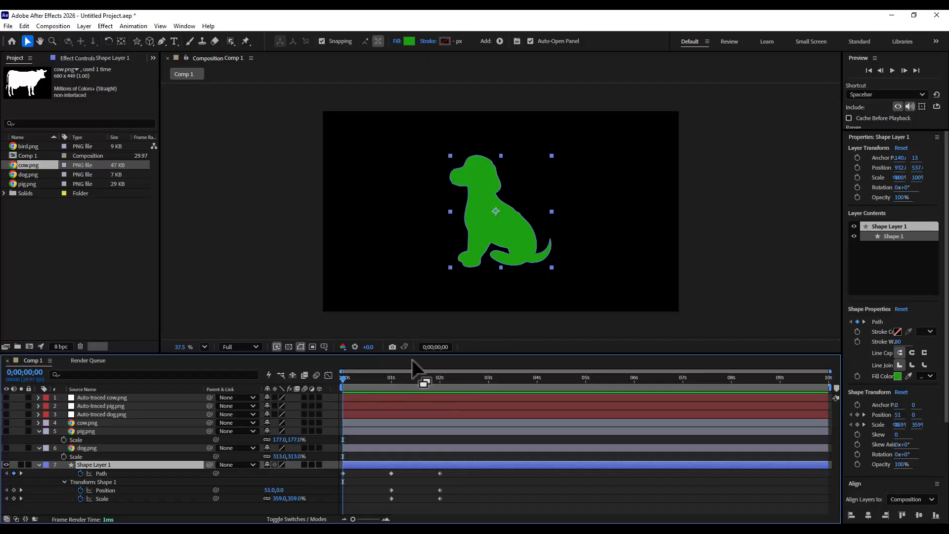
pyautogui.moveTo(419, 354); pyautogui.dragTo(419, 324)
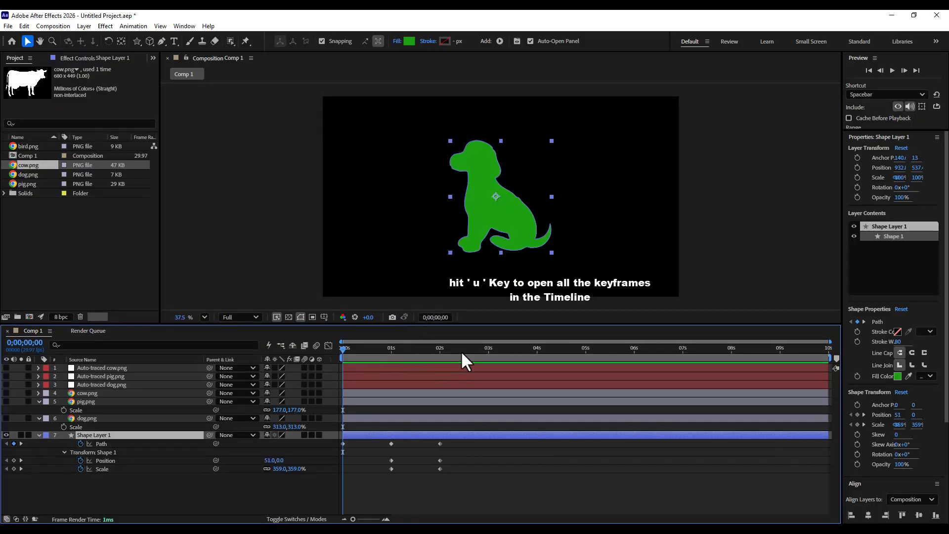
# - Add a Path keyframe at 3 seconds on Shape Layer 1 to hold the pig shape
pyautogui.click(390, 348)
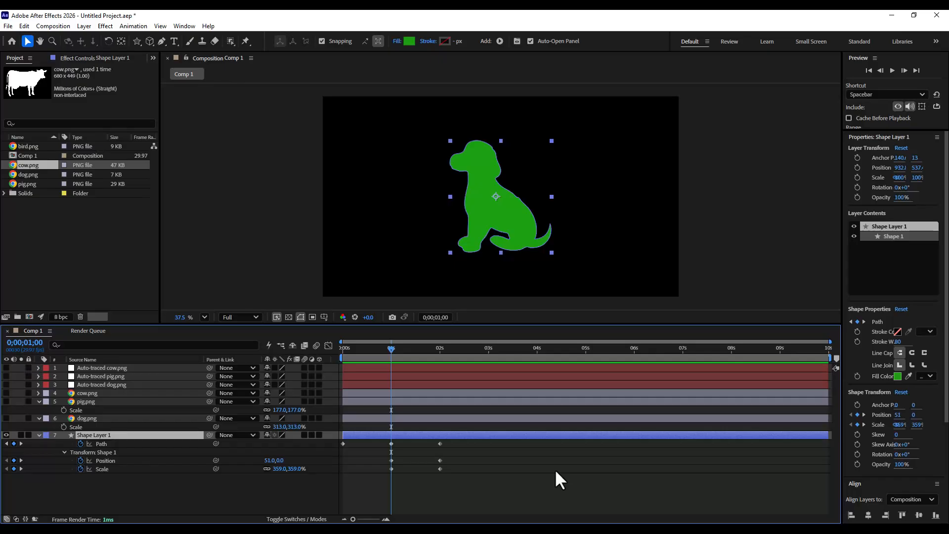
pyautogui.press('k')
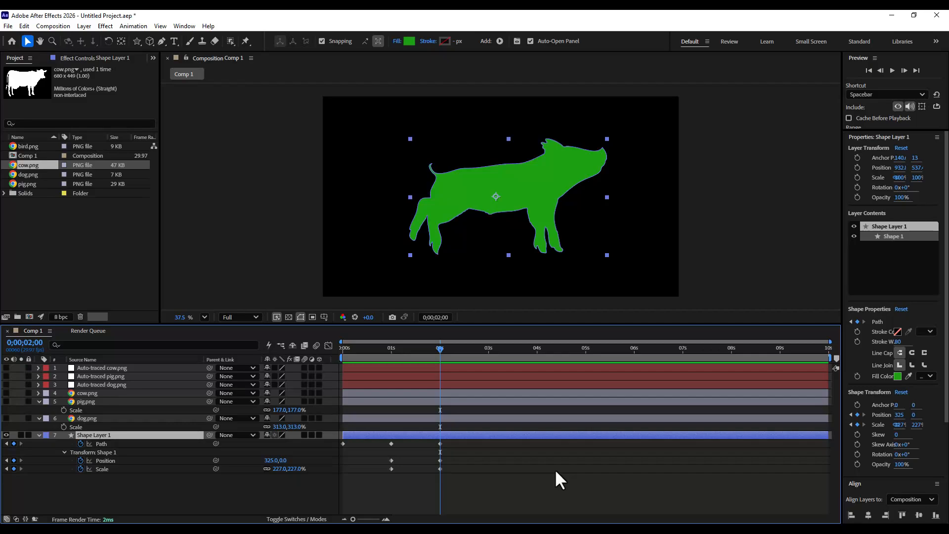
pyautogui.click(487, 346)
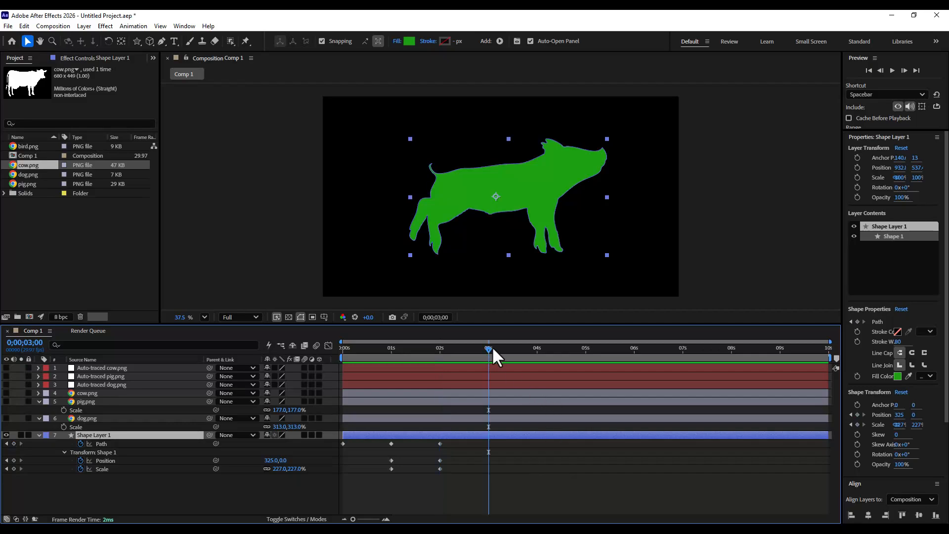
pyautogui.click(14, 442)
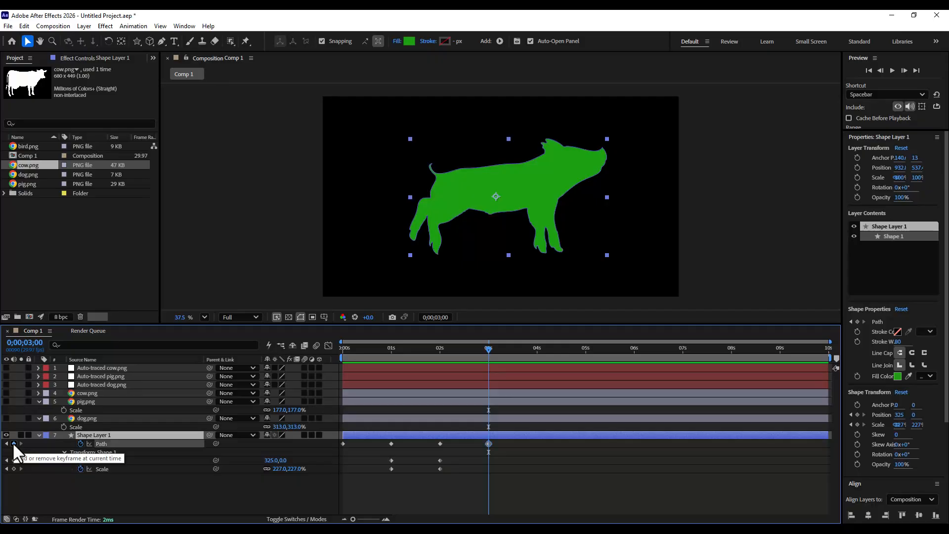
# - Paste the copied cow mask path as a Path keyframe at 0;00;03;29
pyautogui.click(535, 348)
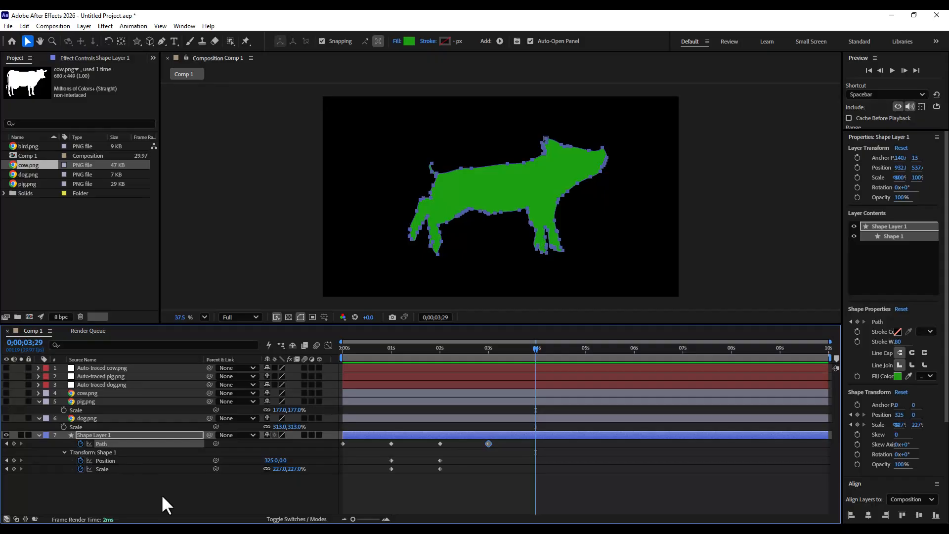
pyautogui.click(24, 27)
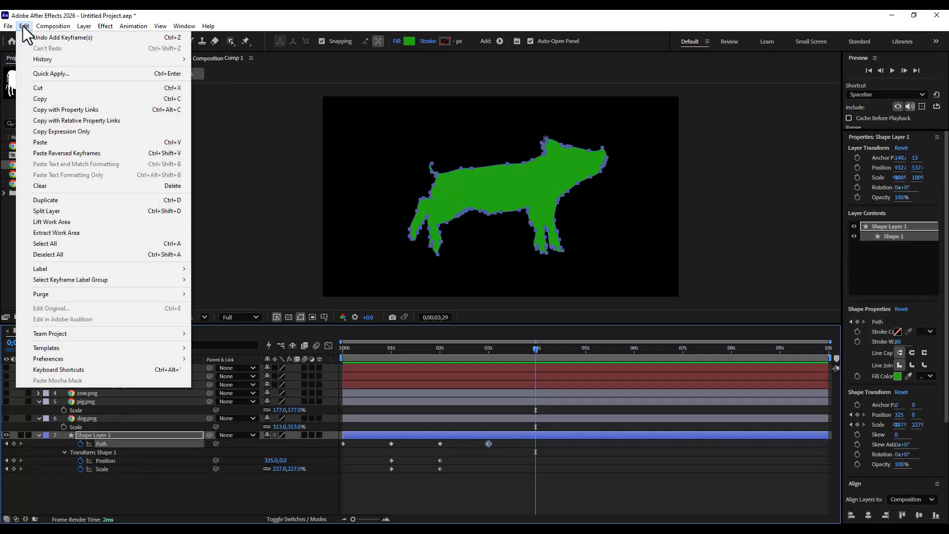
pyautogui.click(54, 143)
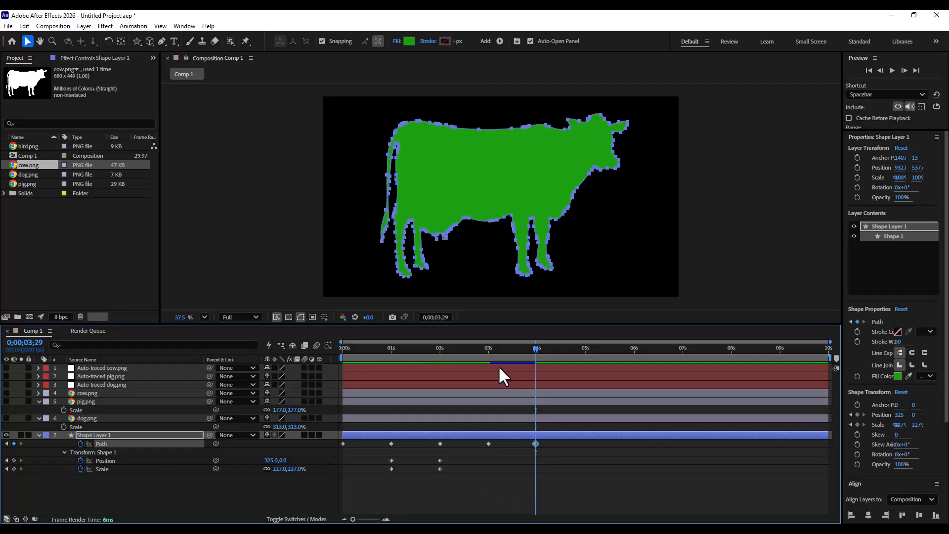
# - Add Position and Scale keyframes at 3 seconds, then set Shape 1's scale to 169% at 0;00;03;29
pyautogui.click(489, 349)
pyautogui.moveTo(488, 350); pyautogui.dragTo(487, 350)
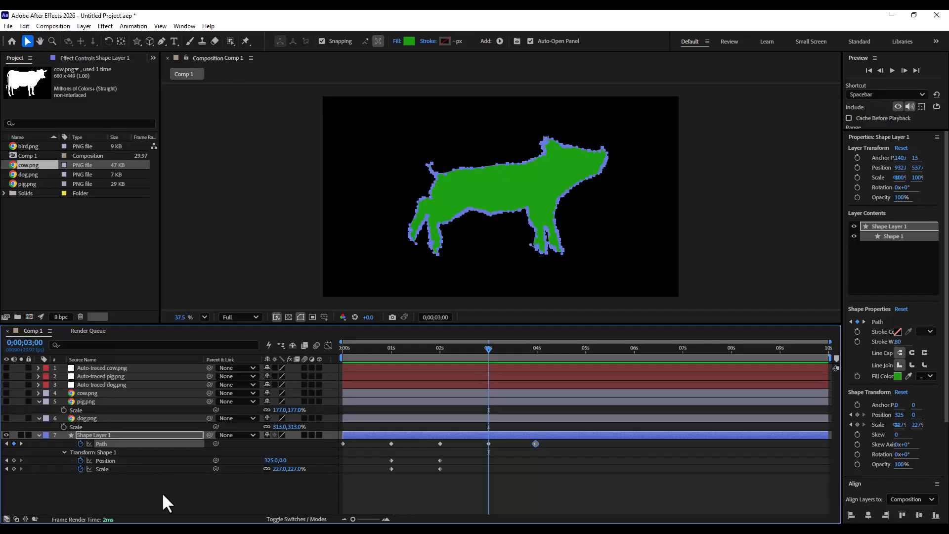
pyautogui.click(14, 460)
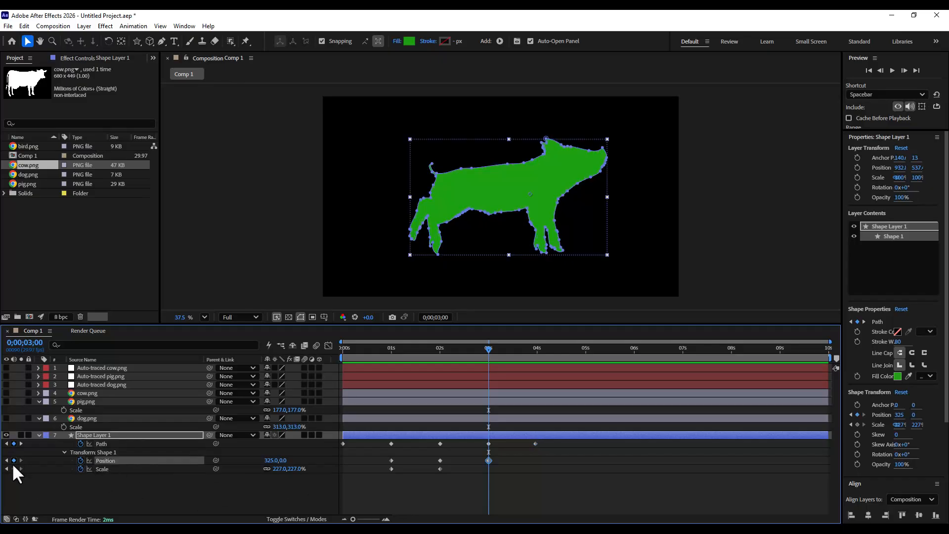
pyautogui.click(14, 469)
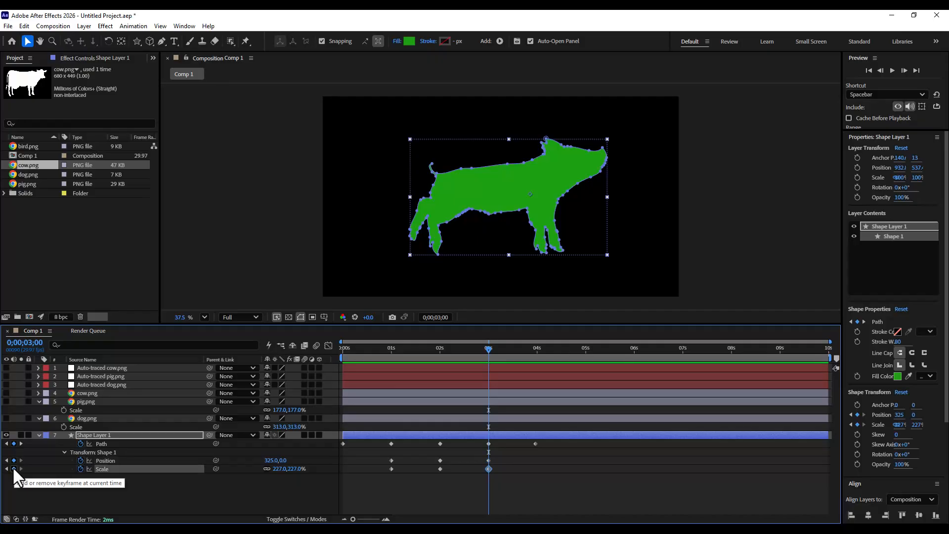
pyautogui.click(535, 349)
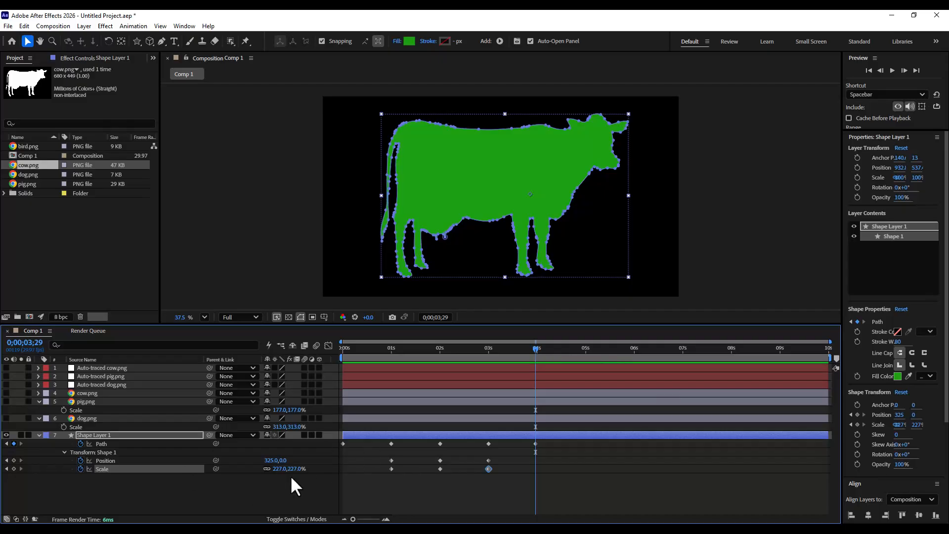
pyautogui.moveTo(291, 469)
pyautogui.mouseDown()
pyautogui.moveTo(270, 470)
pyautogui.moveTo(292, 471)
pyautogui.mouseUp()
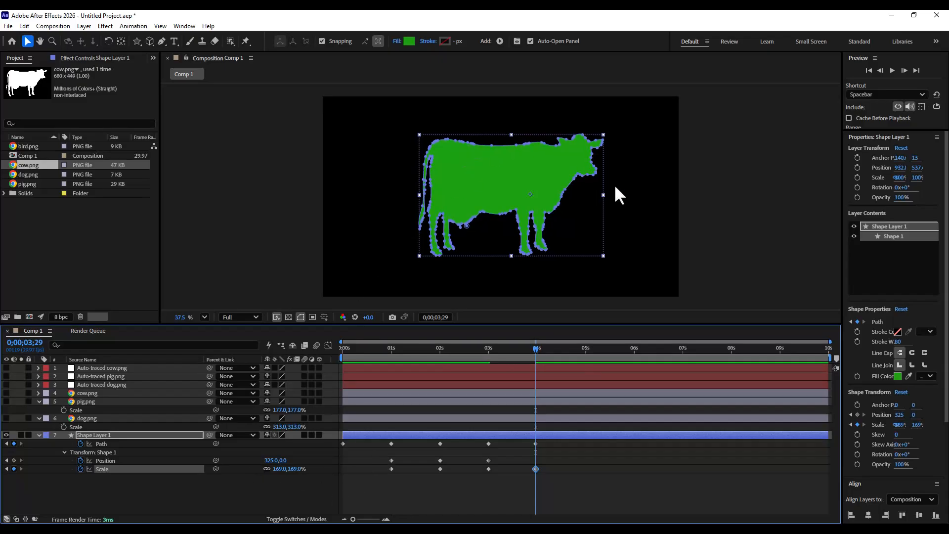
# - Collapse the shape layer's properties and preview the morph animation from the start
pyautogui.click(38, 434)
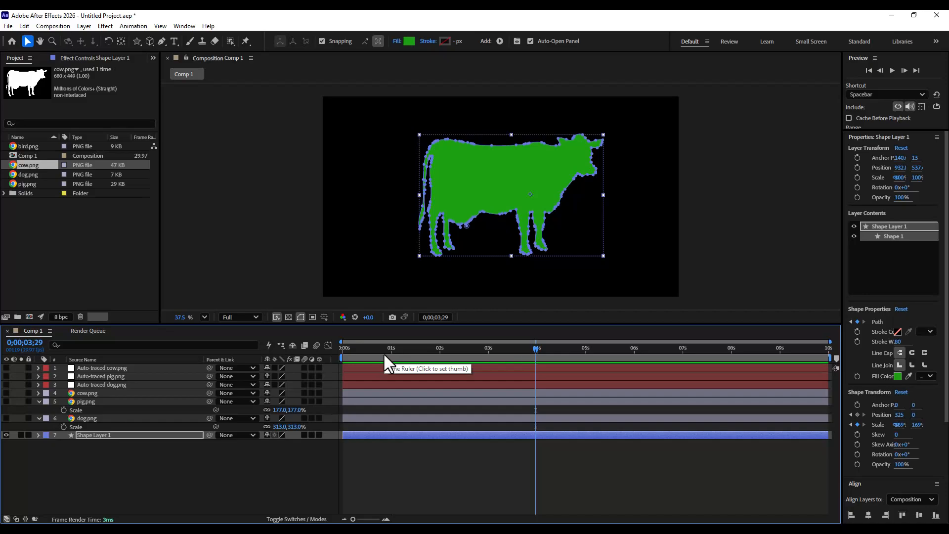
pyautogui.press('Home')
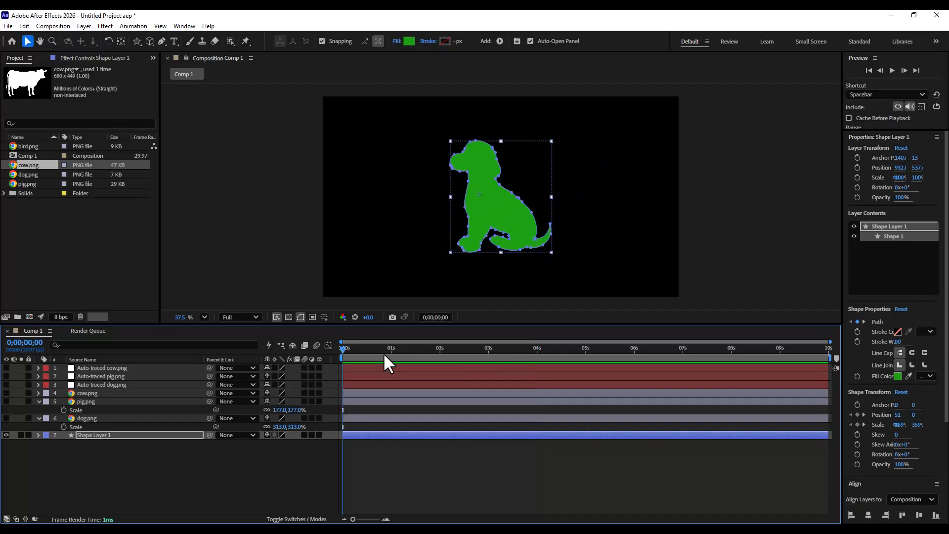
pyautogui.press('space')
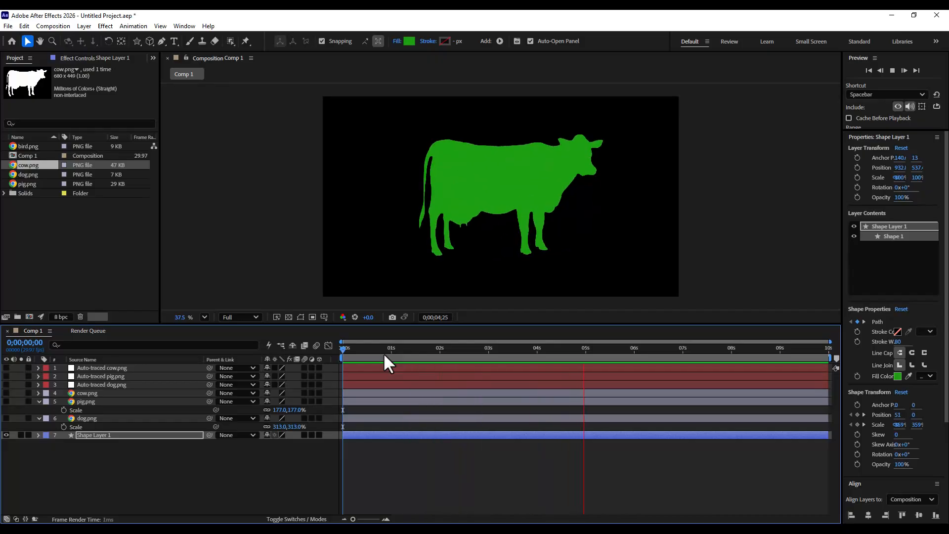
pyautogui.press('space')
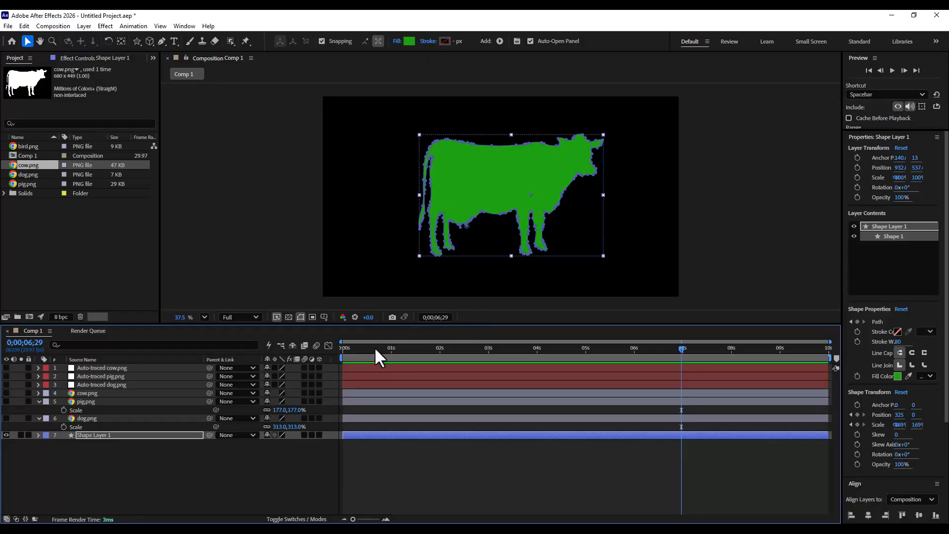
pyautogui.moveTo(374, 346); pyautogui.dragTo(290, 346)
# - Hide Shape Layer 1 and add bird.png to the composition
pyautogui.click(6, 435)
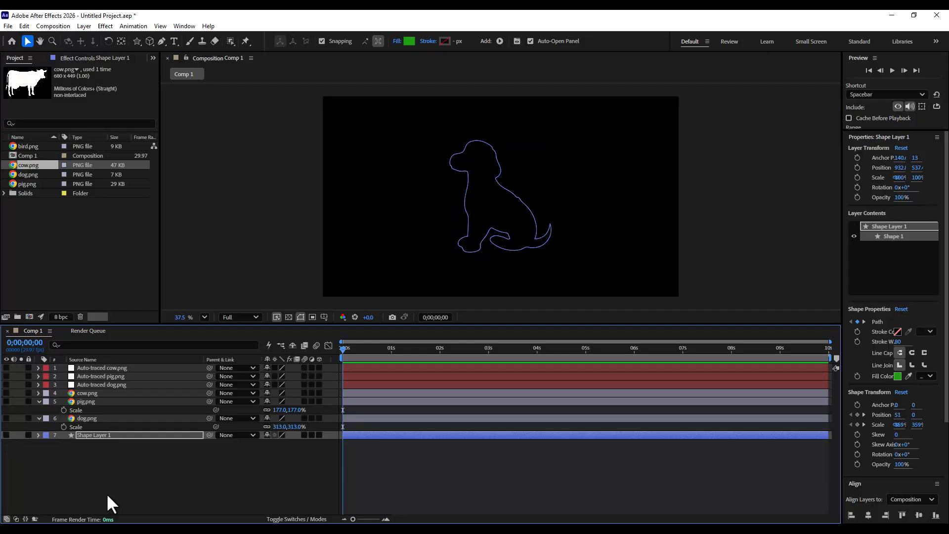
pyautogui.click(99, 450)
pyautogui.click(24, 146)
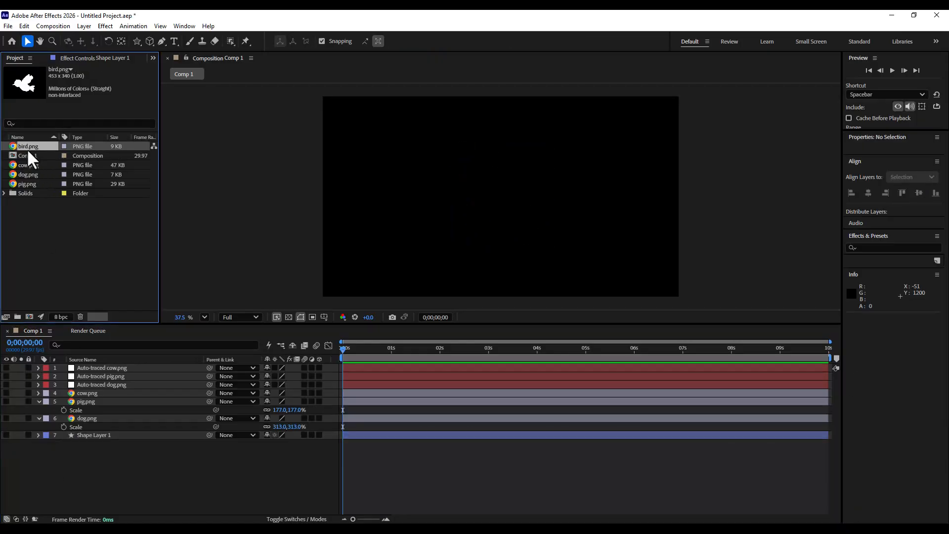
pyautogui.moveTo(30, 144); pyautogui.dragTo(101, 407)
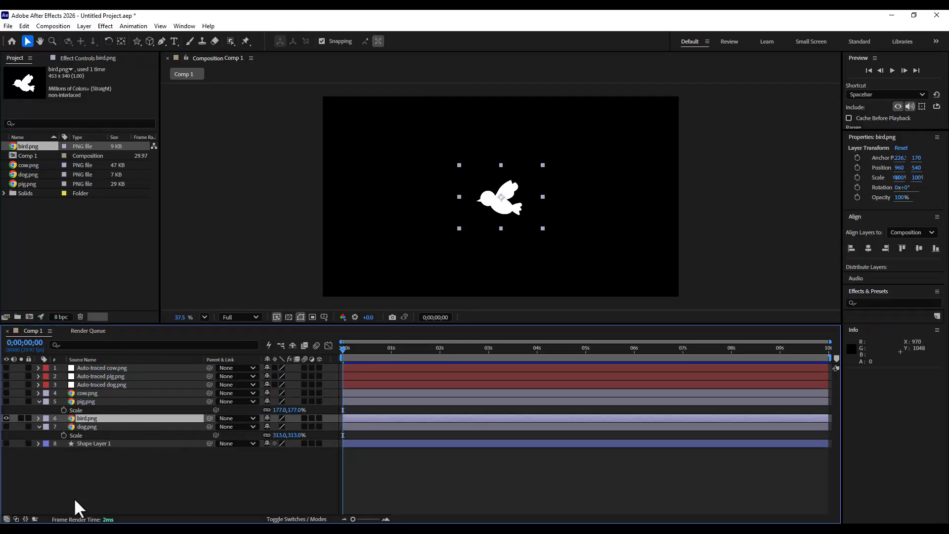
# - Scale the bird.png layer to 229%
pyautogui.press('s')
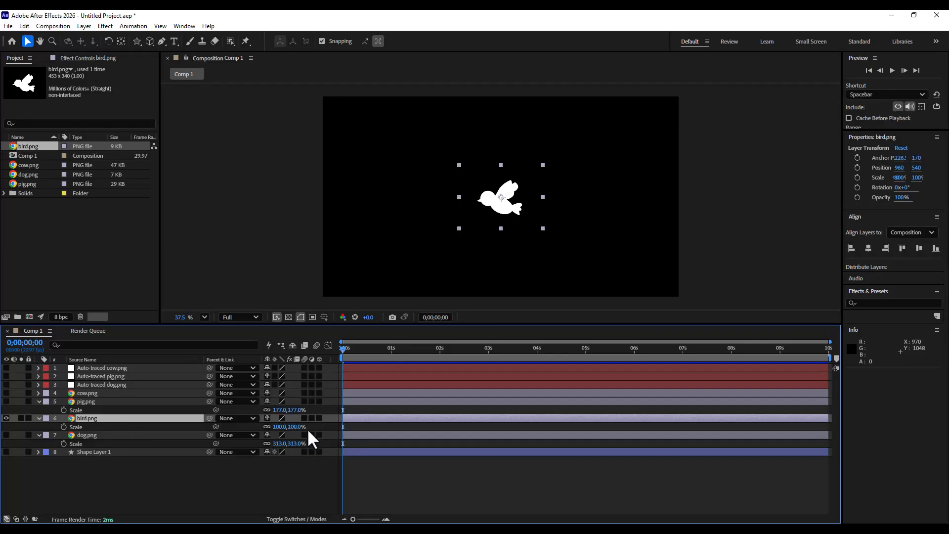
pyautogui.moveTo(290, 426); pyautogui.dragTo(361, 429)
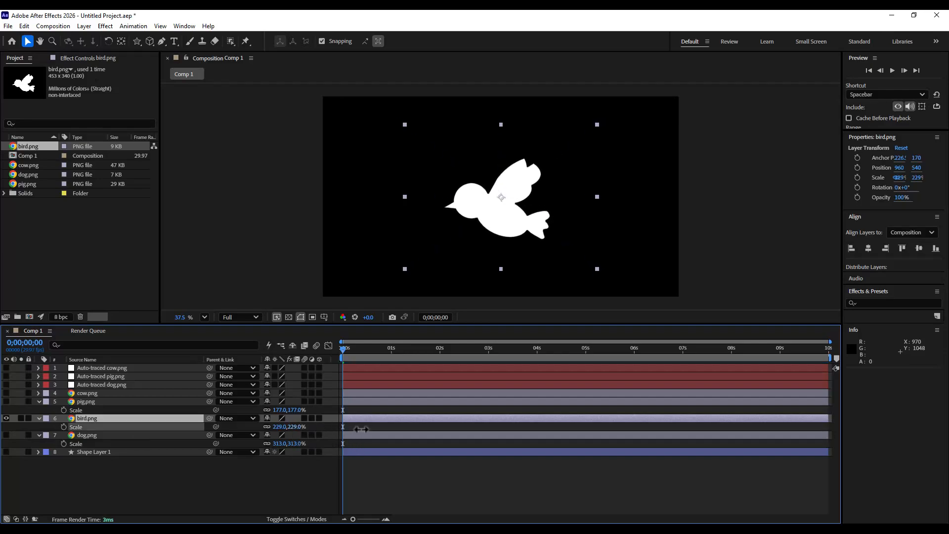
pyautogui.click(132, 483)
pyautogui.click(92, 420)
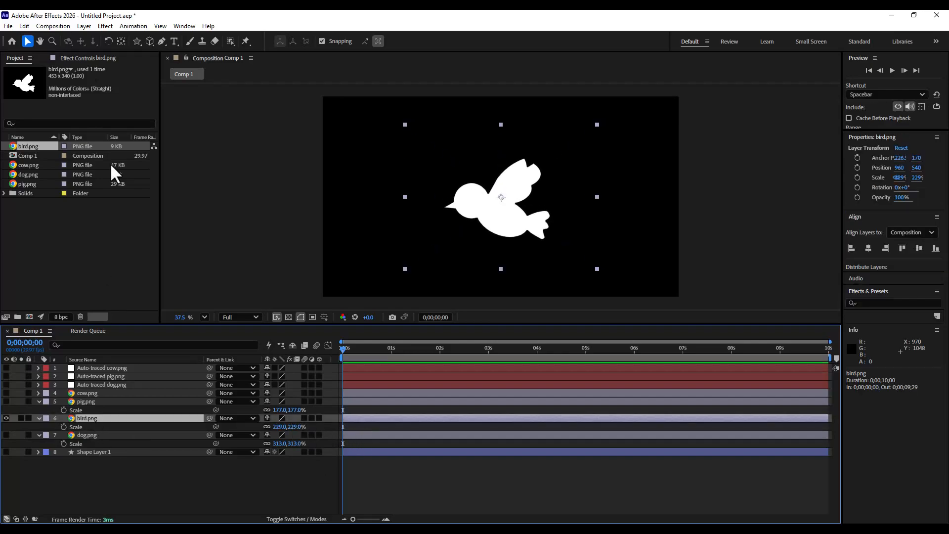
# - Auto-trace the bird layer and hide the original bird.png layer
pyautogui.click(84, 26)
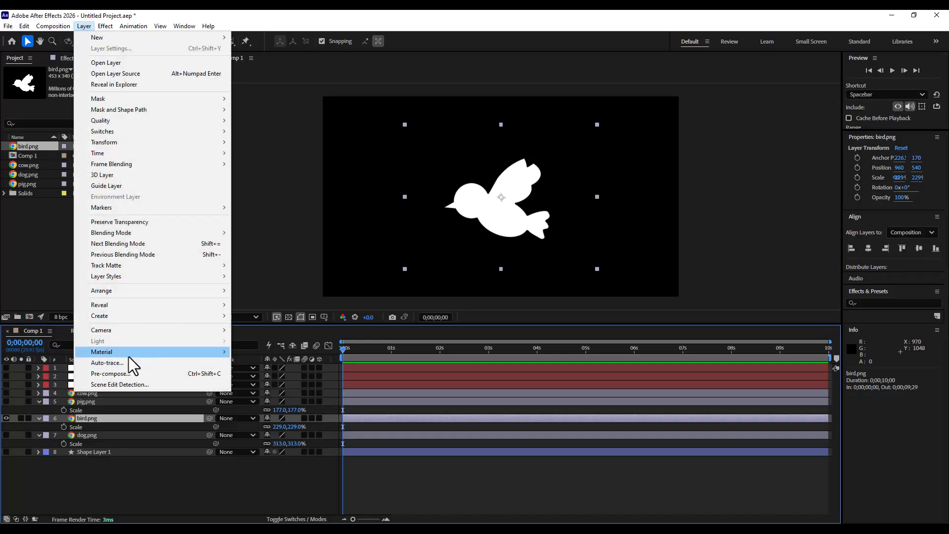
pyautogui.click(136, 364)
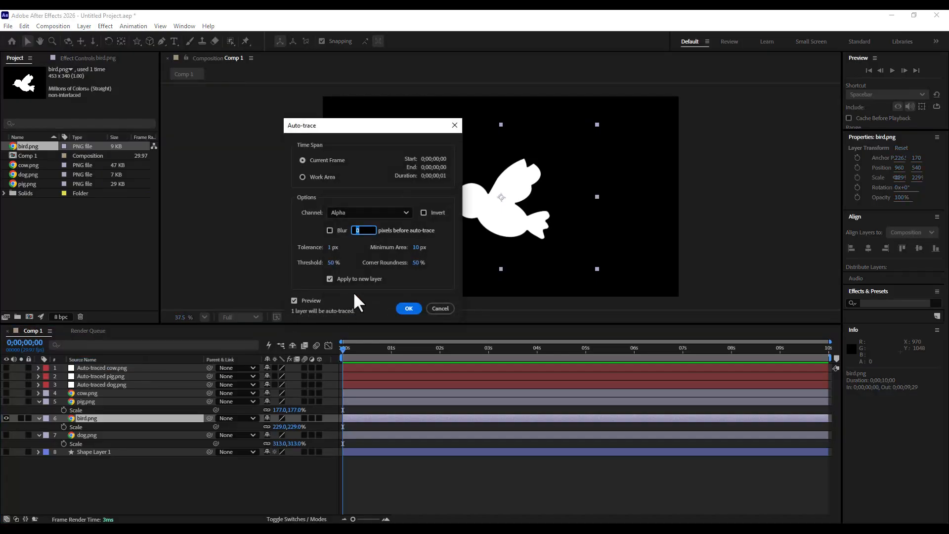
pyautogui.click(408, 308)
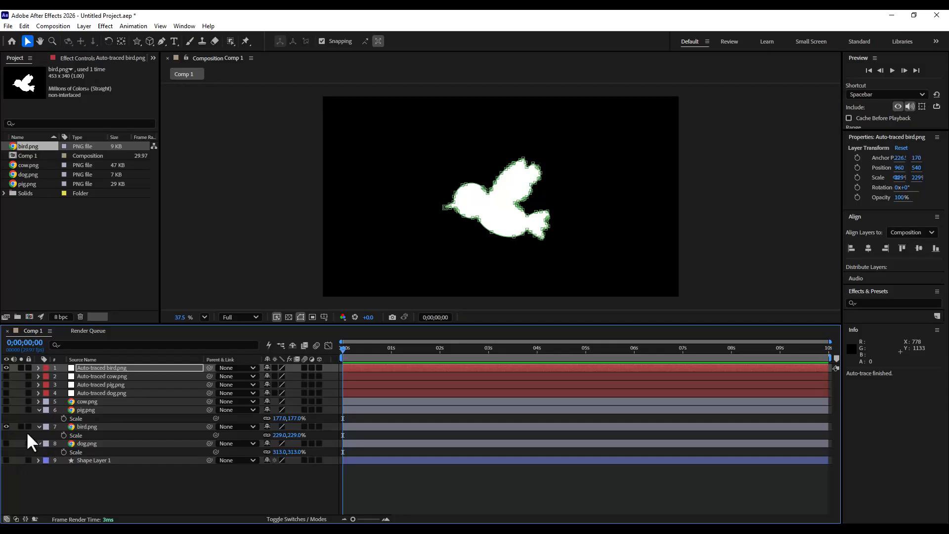
pyautogui.click(6, 426)
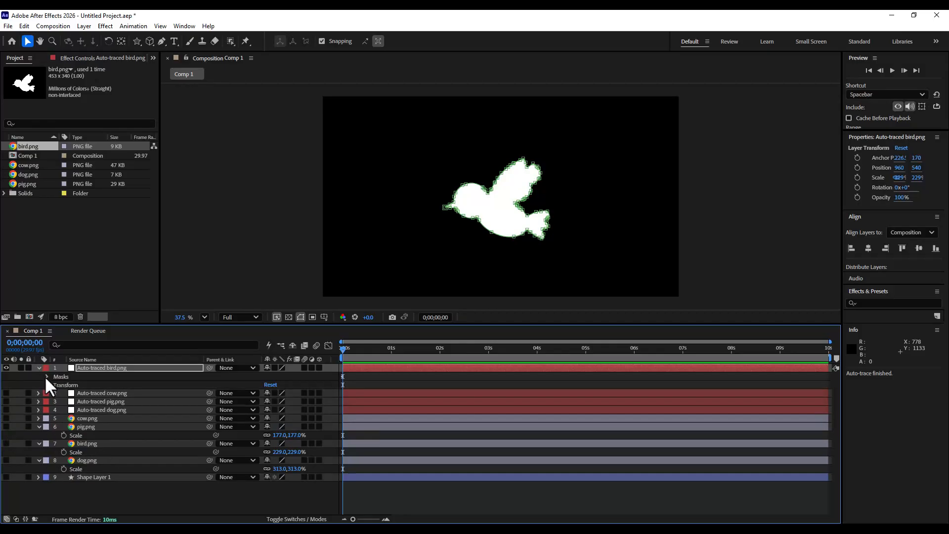
# - Copy Mask 1's Mask Path keyframe from the auto-traced bird layer
pyautogui.click(47, 376)
pyautogui.click(55, 384)
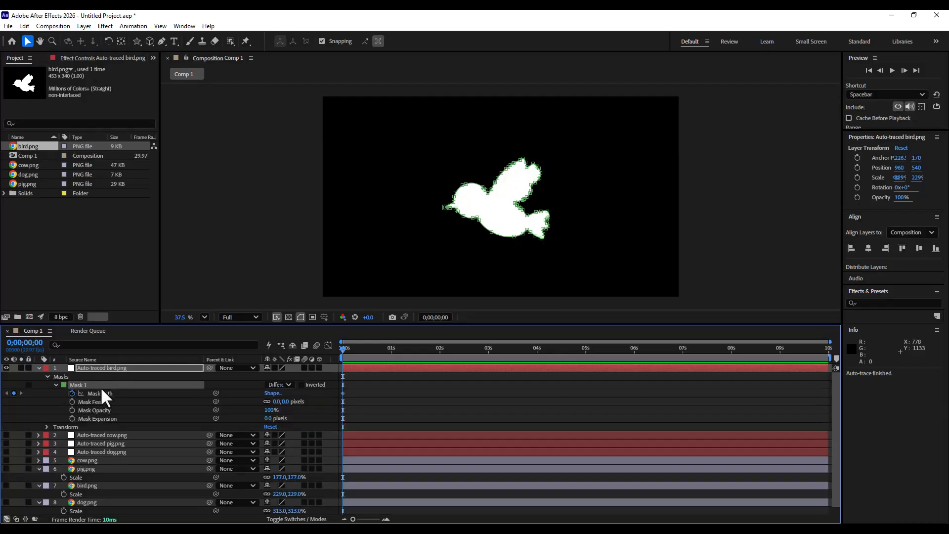
pyautogui.click(99, 393)
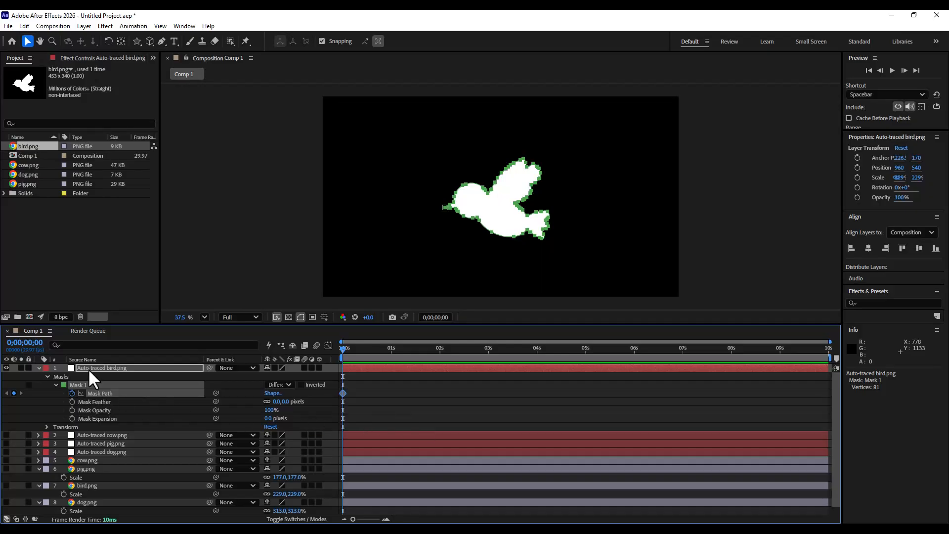
pyautogui.click(24, 26)
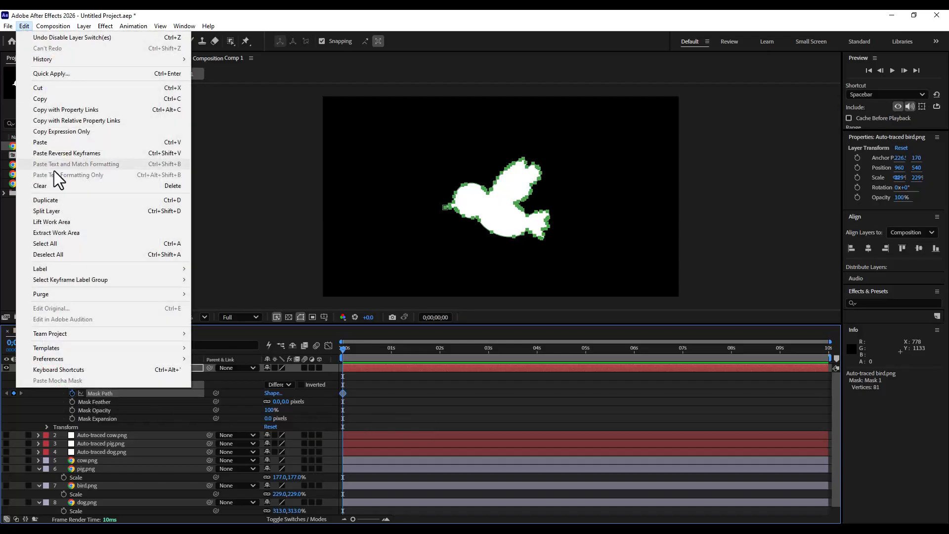
pyautogui.click(55, 100)
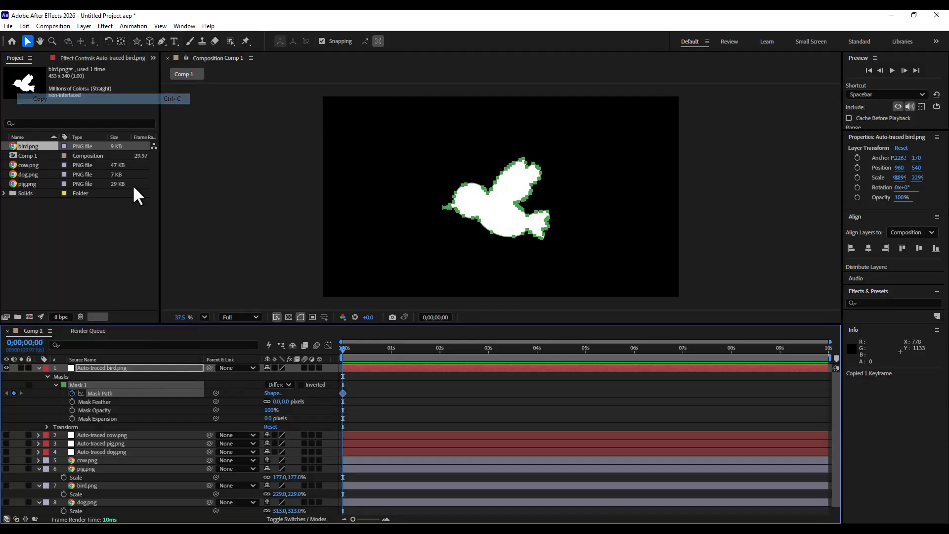
# - Collapse and hide the auto-traced bird layer
pyautogui.click(38, 368)
pyautogui.click(5, 368)
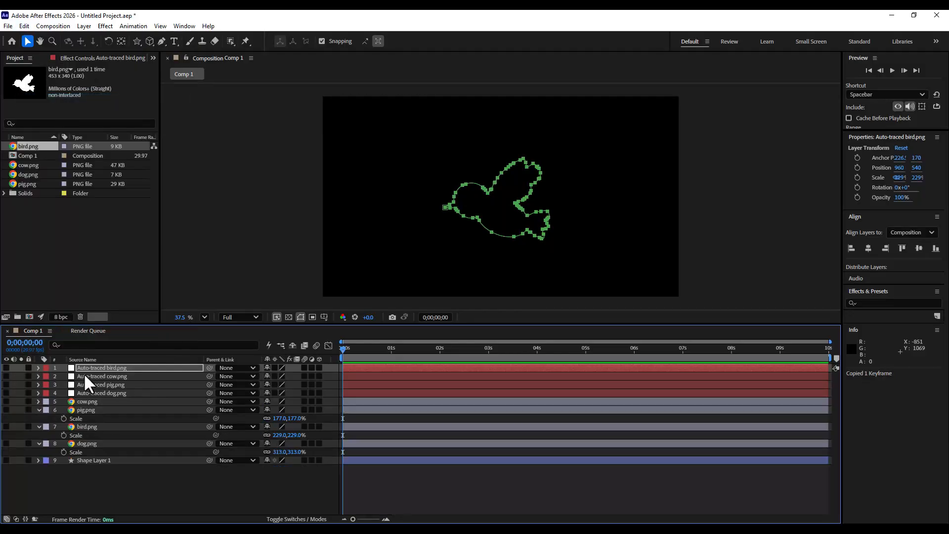
pyautogui.click(111, 367)
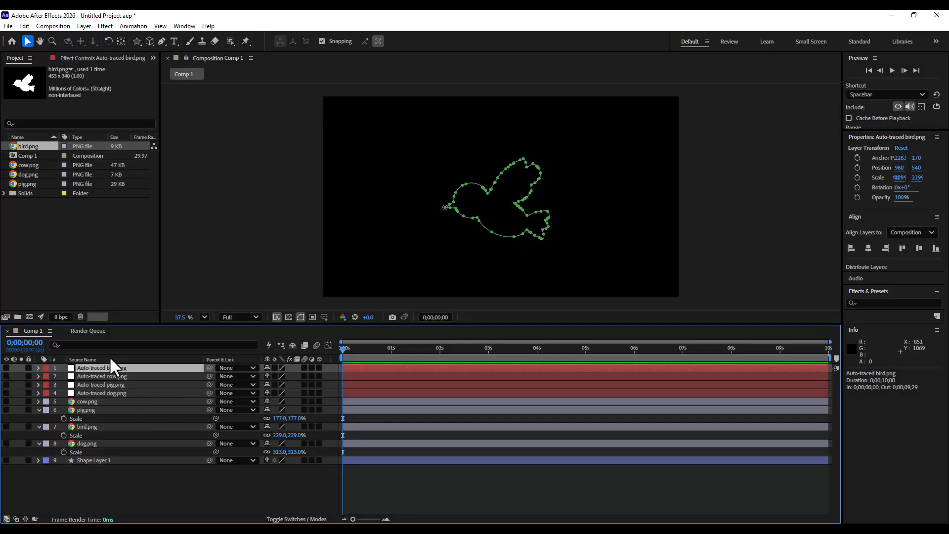
# - Select Shape Layer 1, make it visible again and expand its properties
pyautogui.click(102, 459)
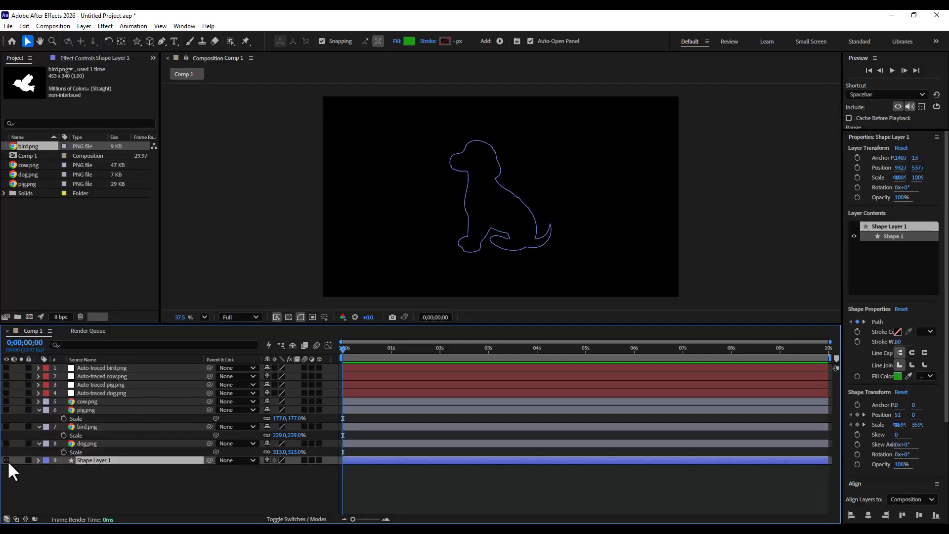
pyautogui.click(5, 459)
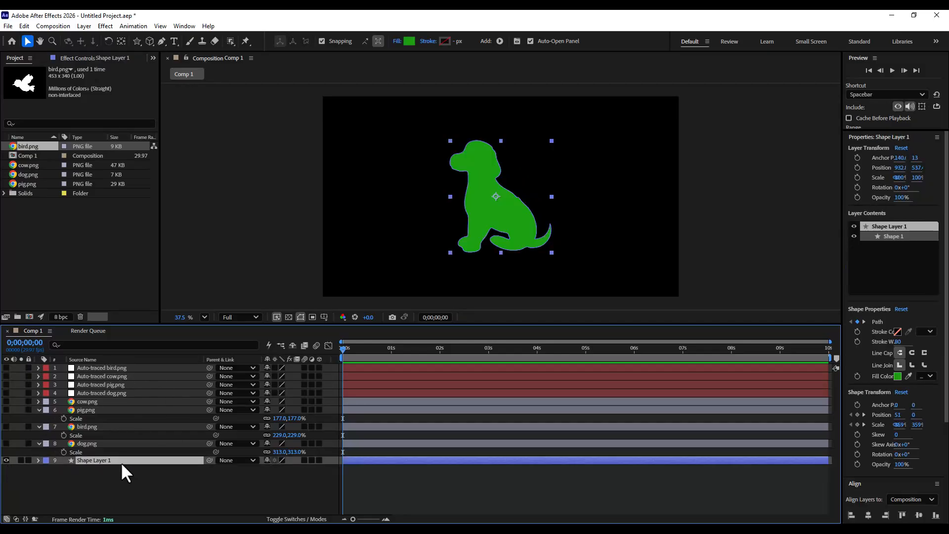
pyautogui.click(39, 460)
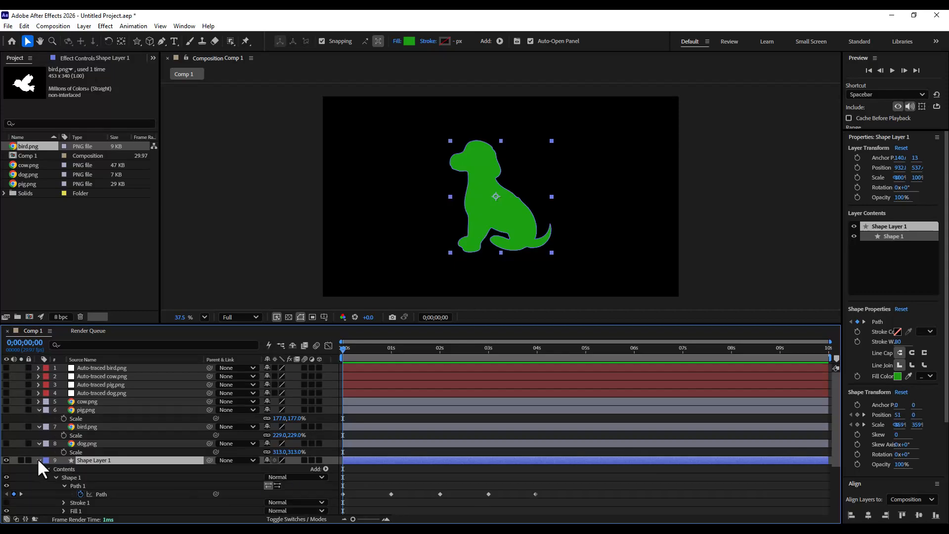
# - Add a Path keyframe at 0;00;05;00 to hold the cow shape
pyautogui.click(536, 349)
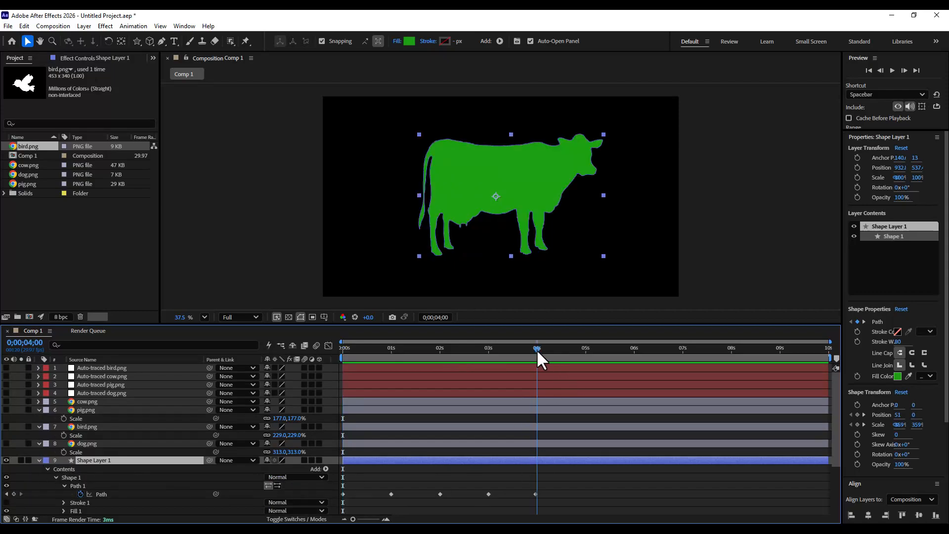
pyautogui.click(585, 348)
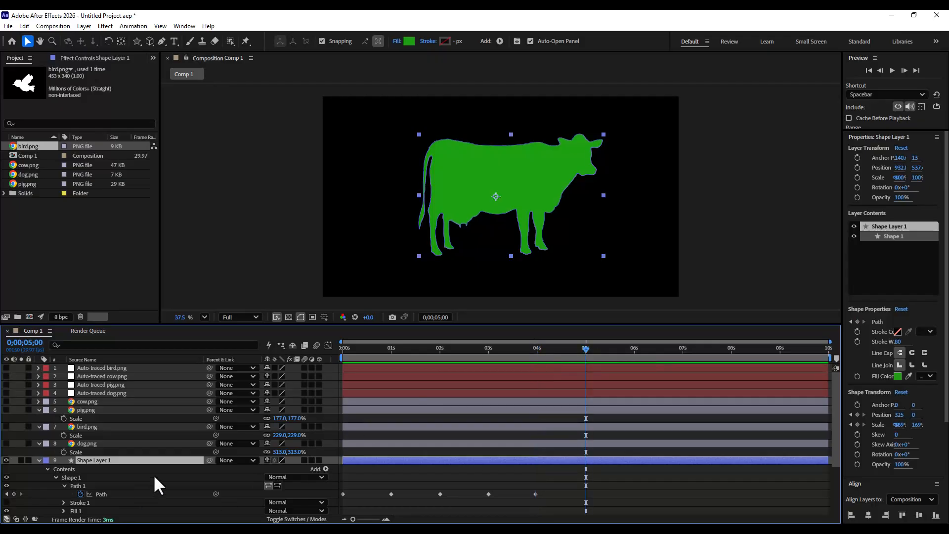
pyautogui.scroll(-3, 155, 477)
pyautogui.scroll(2, 545, 434)
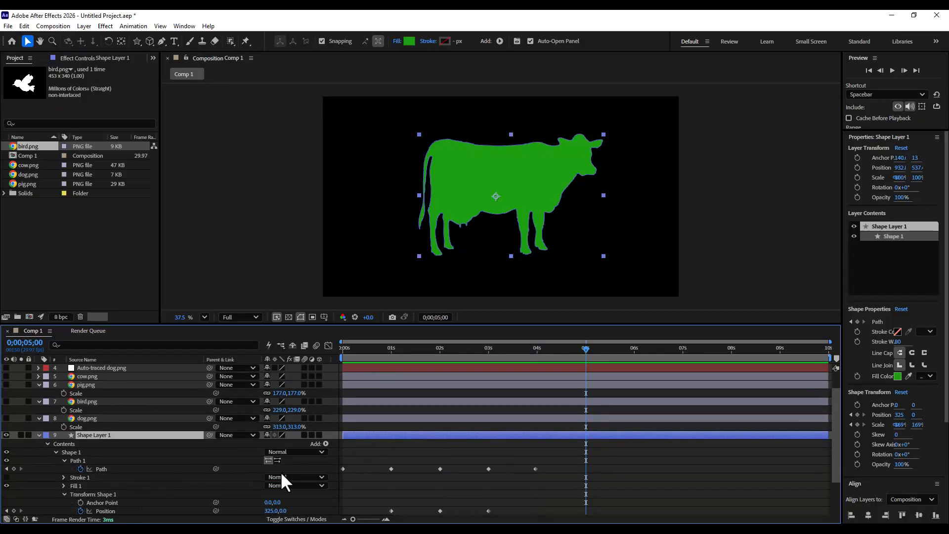
pyautogui.click(102, 468)
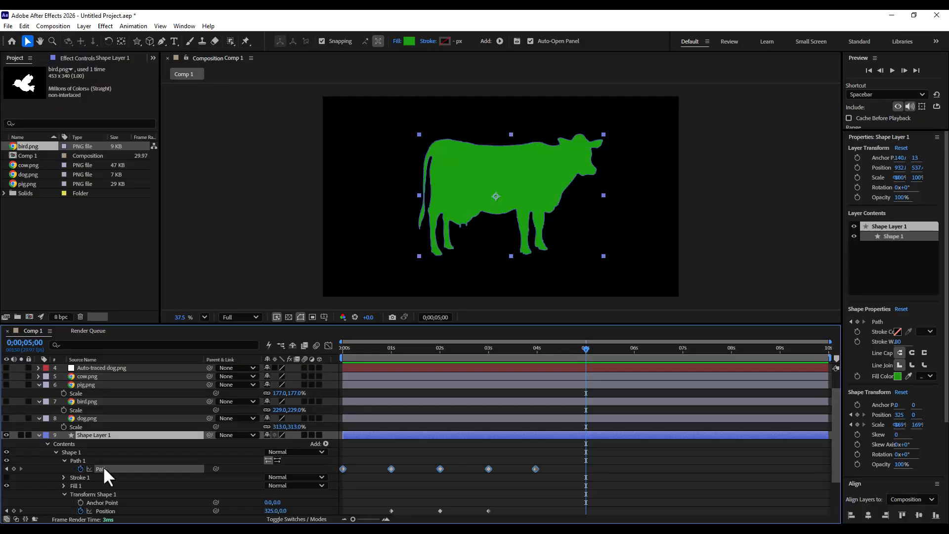
pyautogui.click(14, 468)
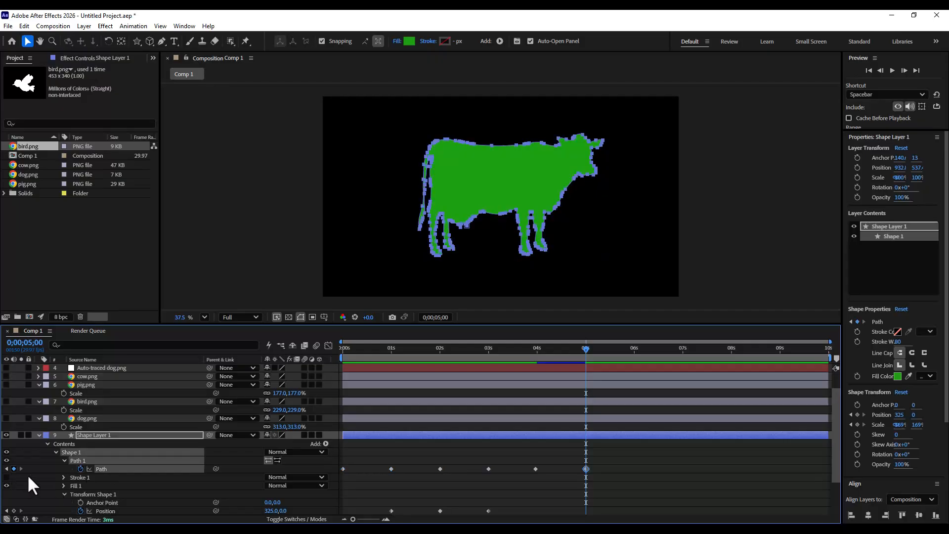
# - Paste the bird's mask path as a Path keyframe at 0;00;06;00
pyautogui.click(634, 349)
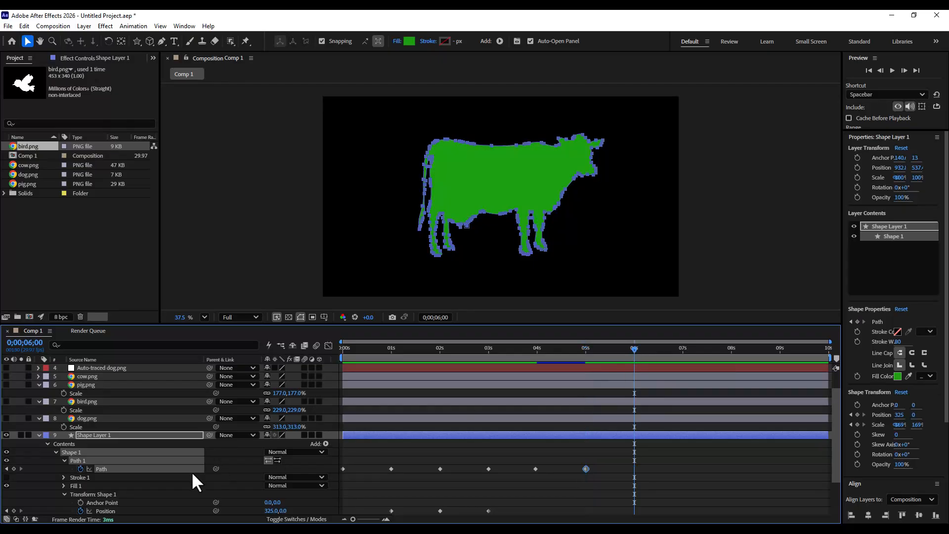
pyautogui.scroll(-1, 157, 471)
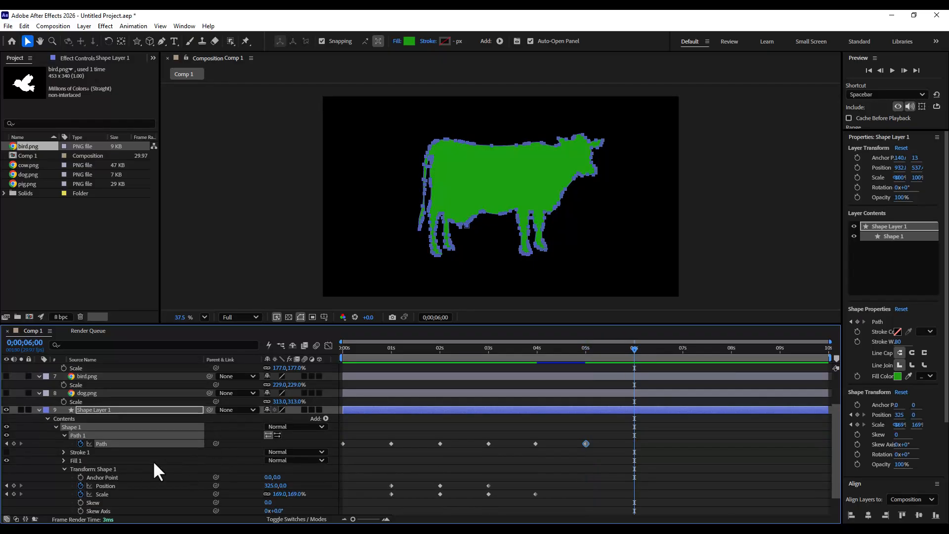
pyautogui.click(25, 25)
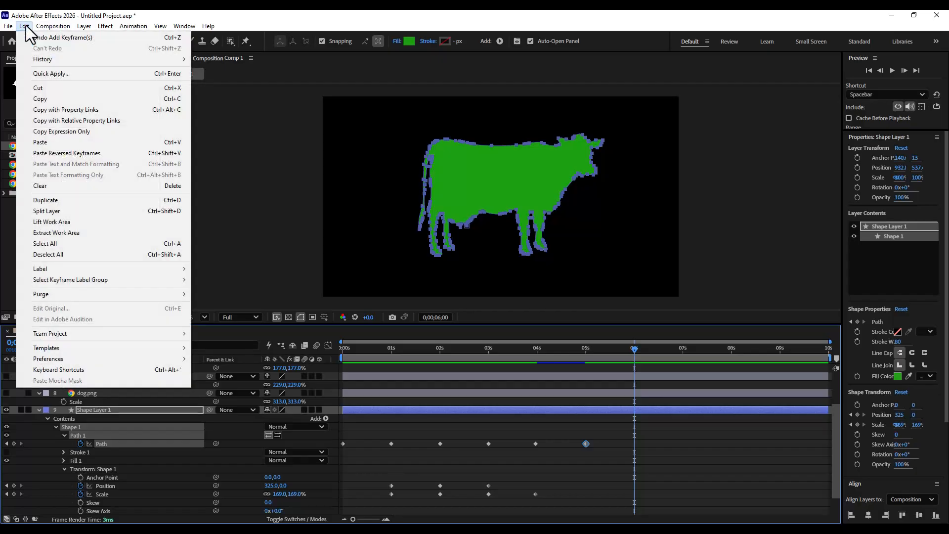
pyautogui.click(52, 141)
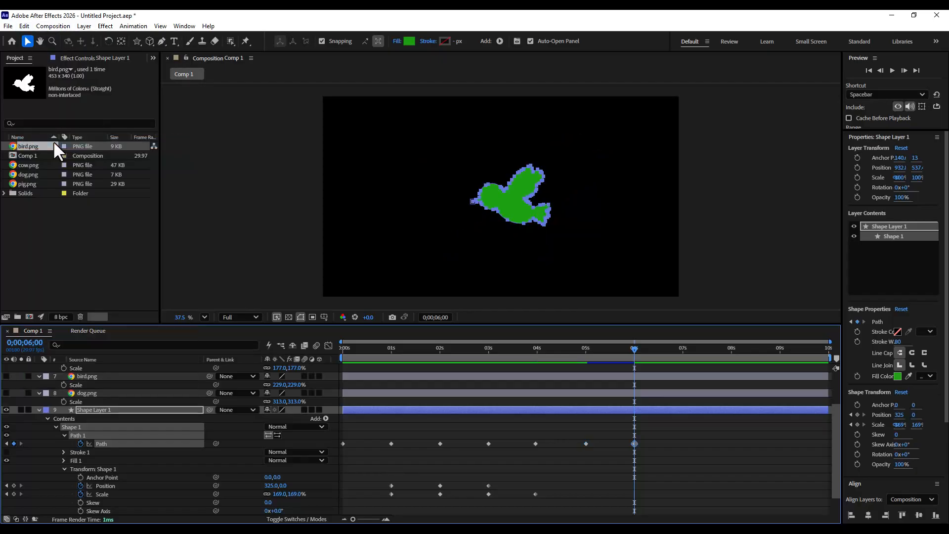
# - Add Position and Scale keyframes for Transform: Shape 1 at 0;00;05;00
pyautogui.click(586, 349)
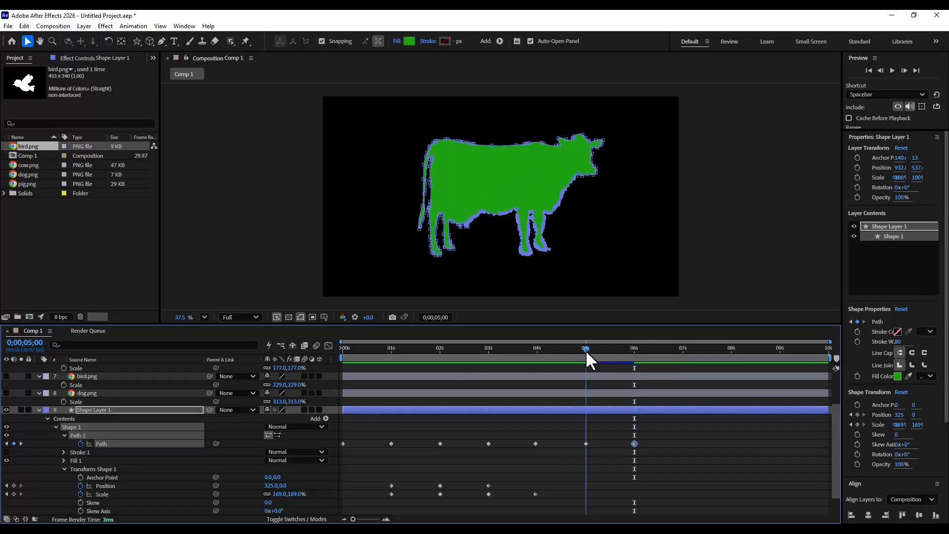
pyautogui.moveTo(585, 346)
pyautogui.mouseDown()
pyautogui.moveTo(594, 348)
pyautogui.moveTo(584, 349)
pyautogui.mouseUp()
pyautogui.click(116, 485)
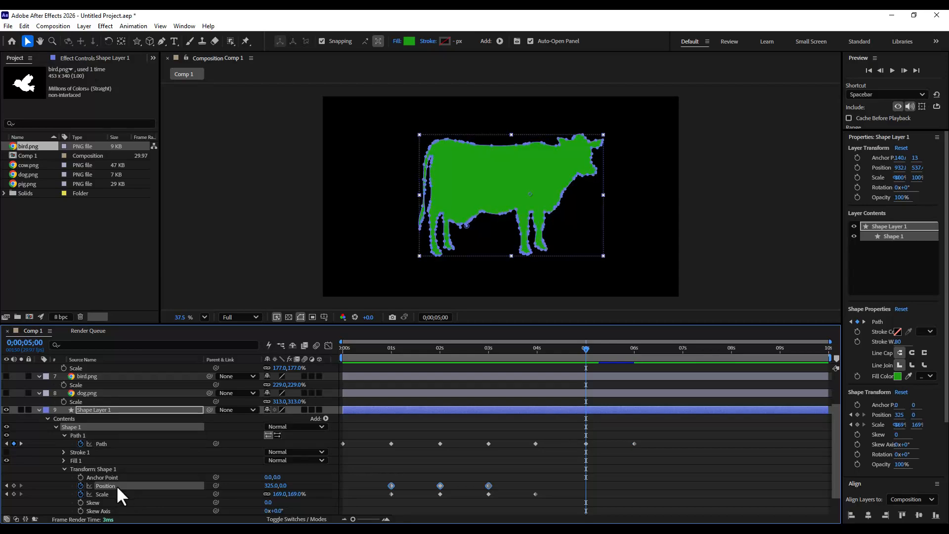
pyautogui.click(14, 484)
pyautogui.click(13, 494)
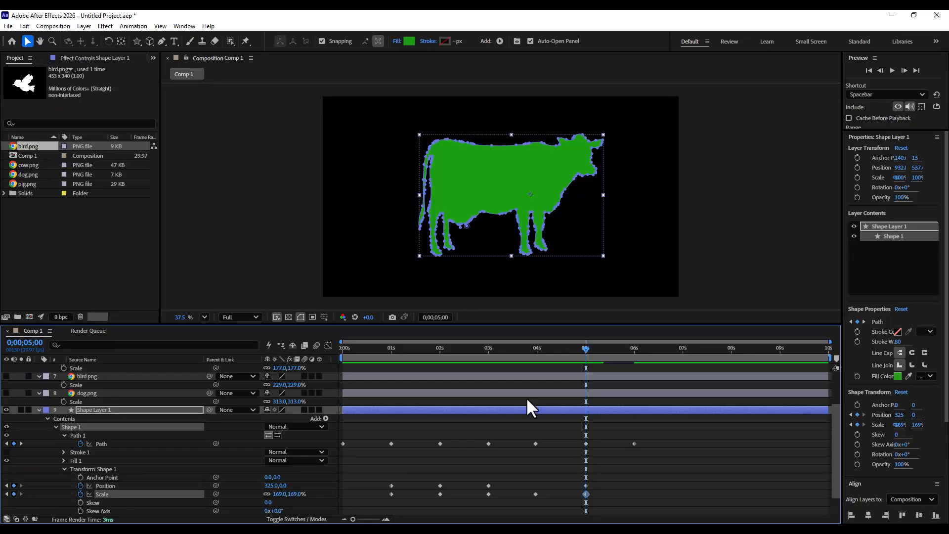
# - At the 0;00;06;00 keyframe, set Shape 1's Scale to 288% and Position to 346, -40
pyautogui.press('k')
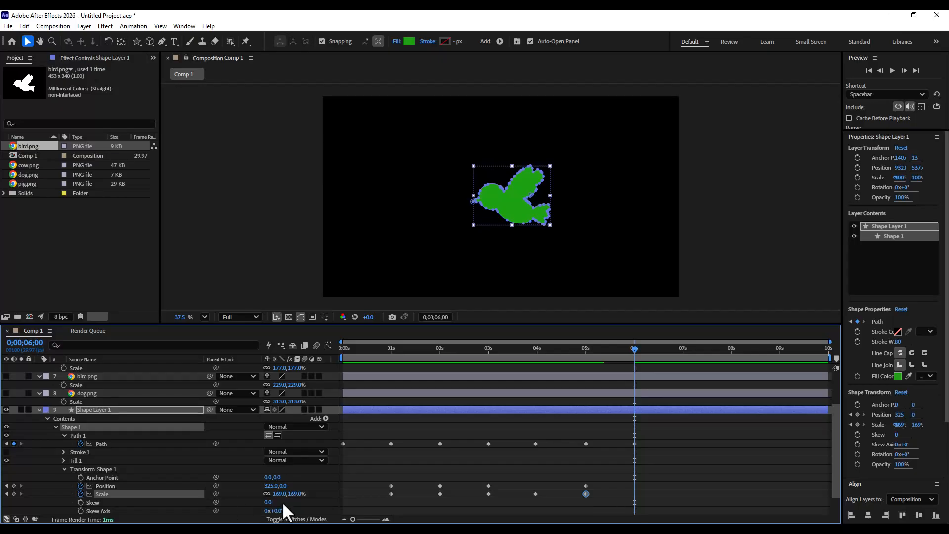
pyautogui.moveTo(294, 494); pyautogui.dragTo(351, 493)
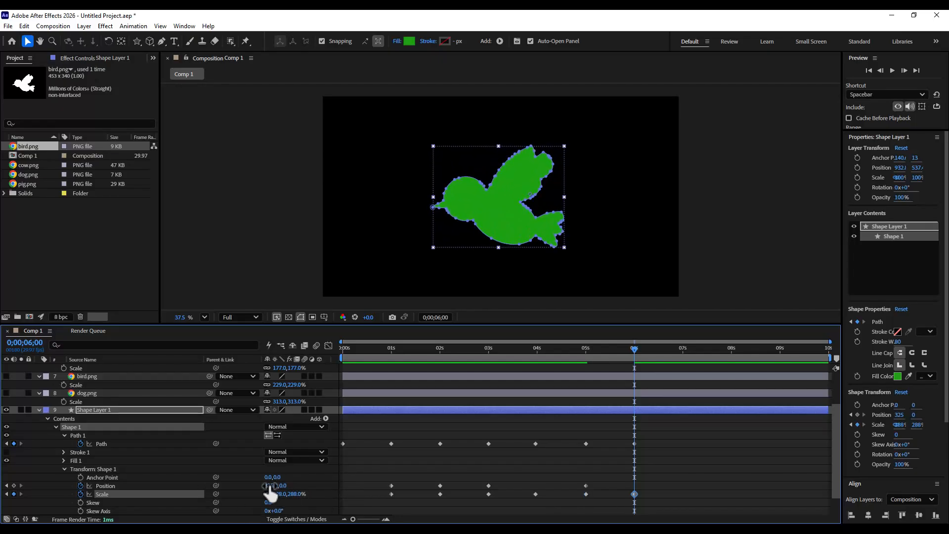
pyautogui.moveTo(270, 486)
pyautogui.mouseDown()
pyautogui.moveTo(286, 487)
pyautogui.moveTo(264, 494)
pyautogui.mouseUp()
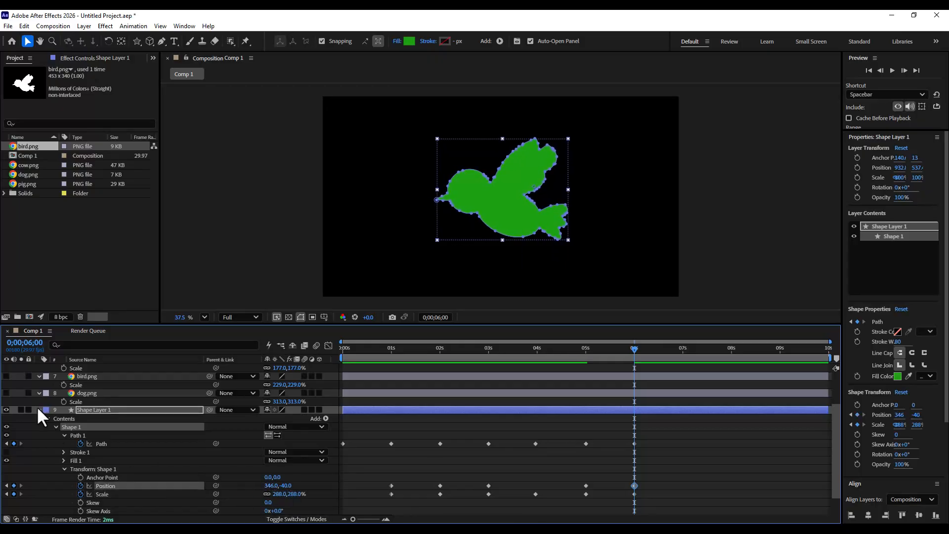
# - Collapse the shape layer and preview the animation from the start
pyautogui.click(38, 409)
pyautogui.moveTo(380, 348); pyautogui.dragTo(180, 350)
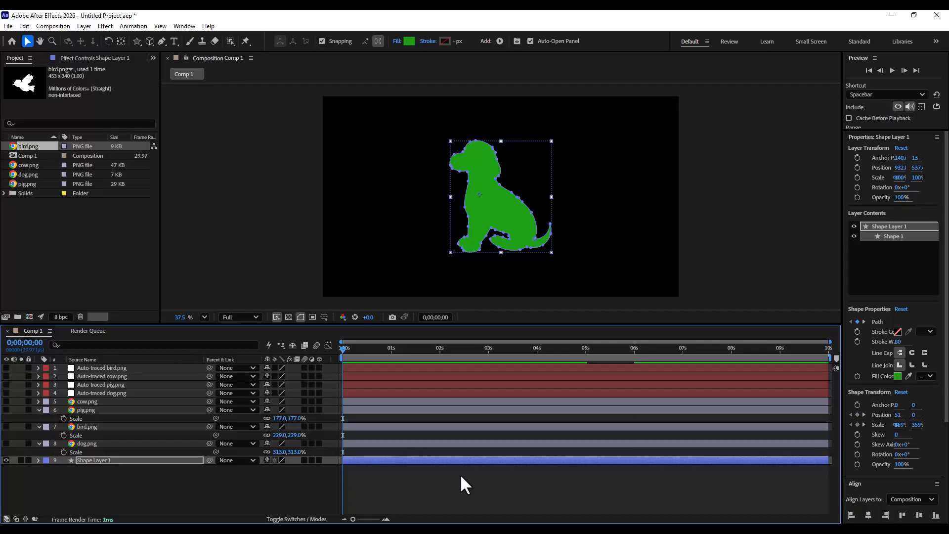
pyautogui.press('space')
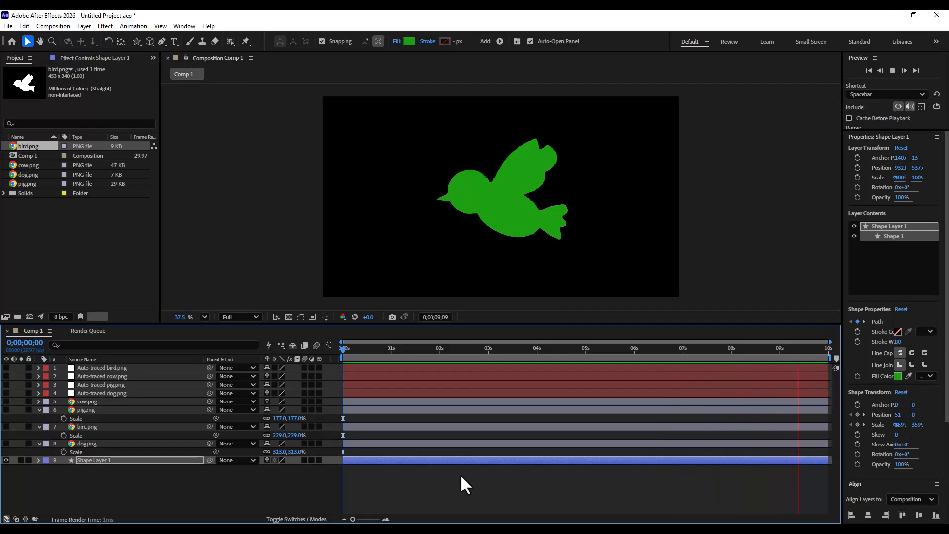
pyautogui.press('space')
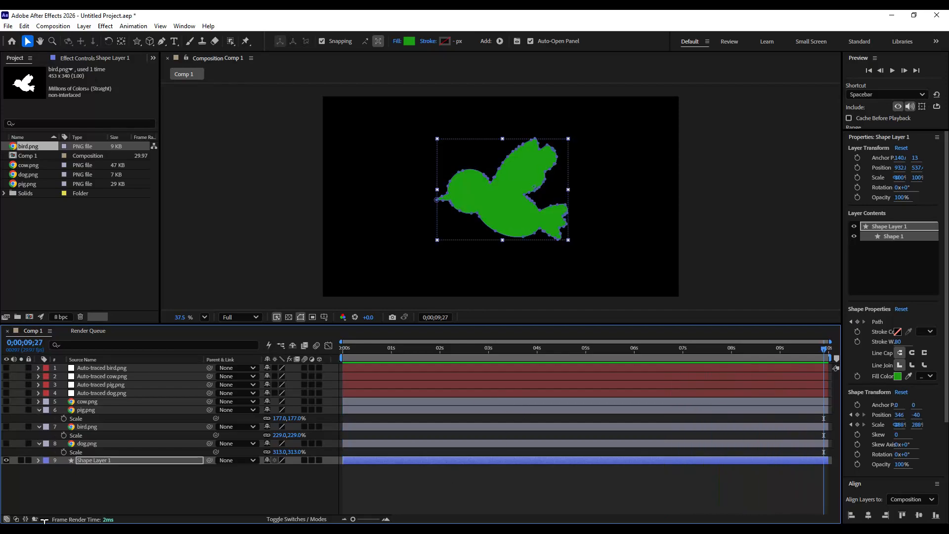
# - Apply Easy Ease to all of Shape Layer 1's Path, Position and Scale keyframes
pyautogui.press('u')
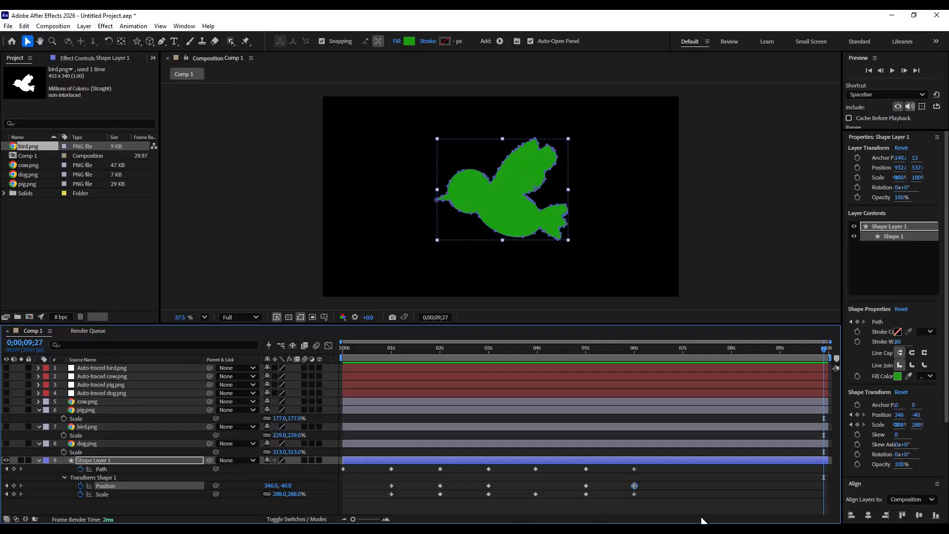
pyautogui.moveTo(692, 517); pyautogui.dragTo(332, 464)
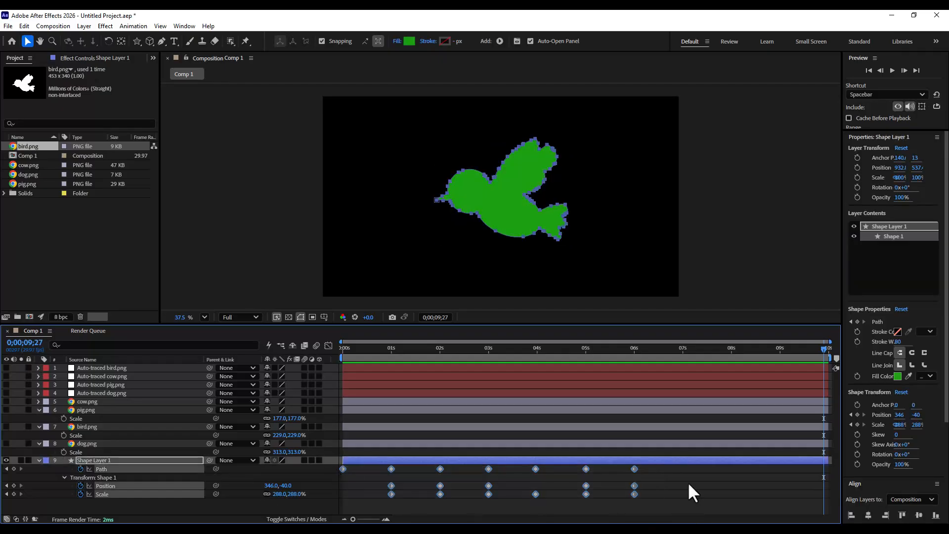
pyautogui.rightClick(634, 468)
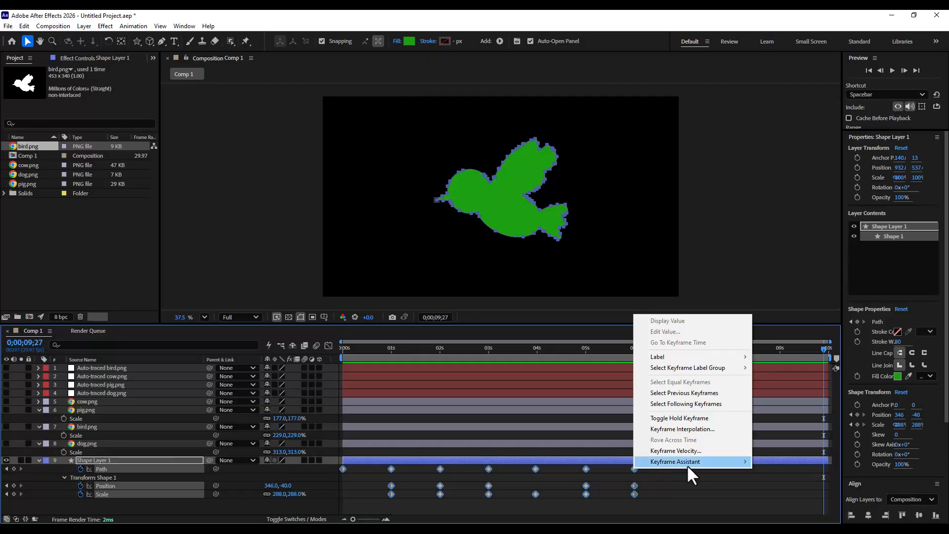
pyautogui.moveTo(708, 461)
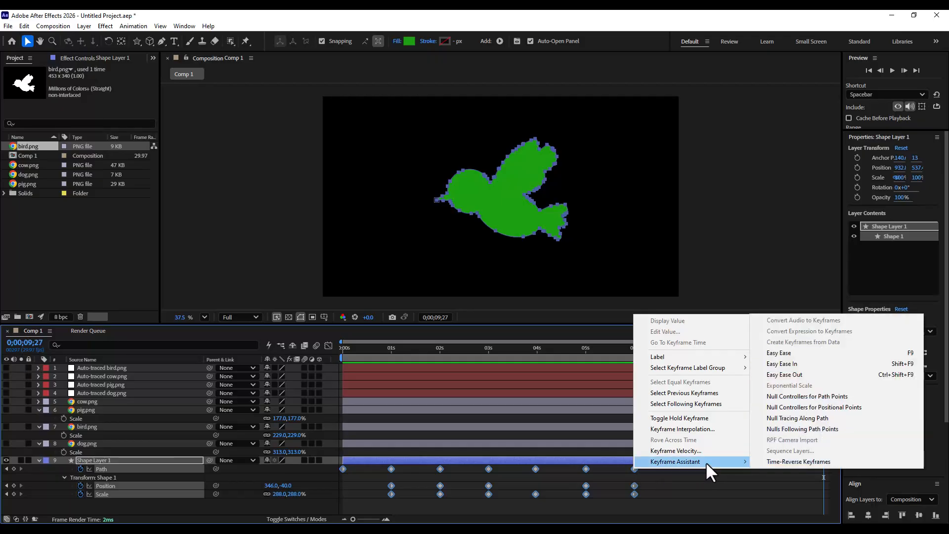
pyautogui.click(802, 355)
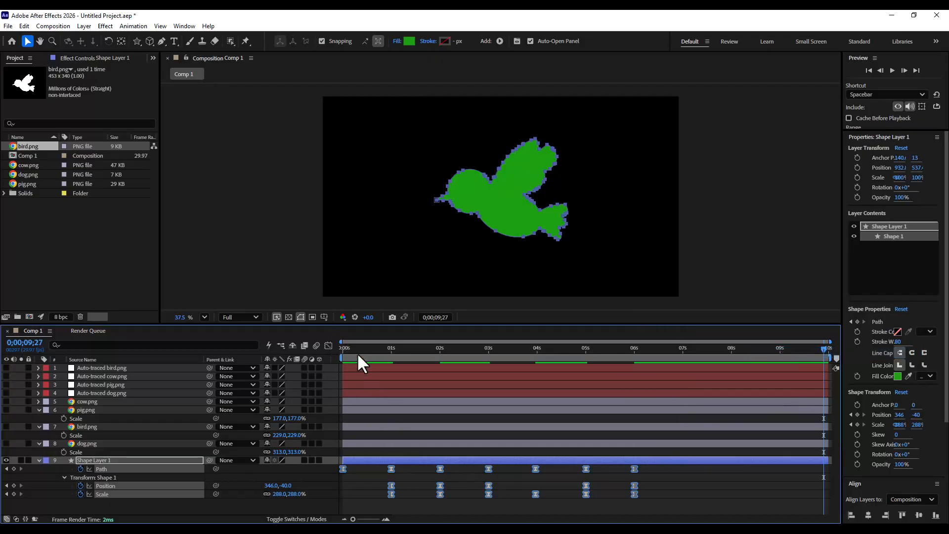
# - In the Graph Editor, drag the easing influence handles around the 1 s and 5 s keyframes to sharpen the speed curves
pyautogui.click(326, 345)
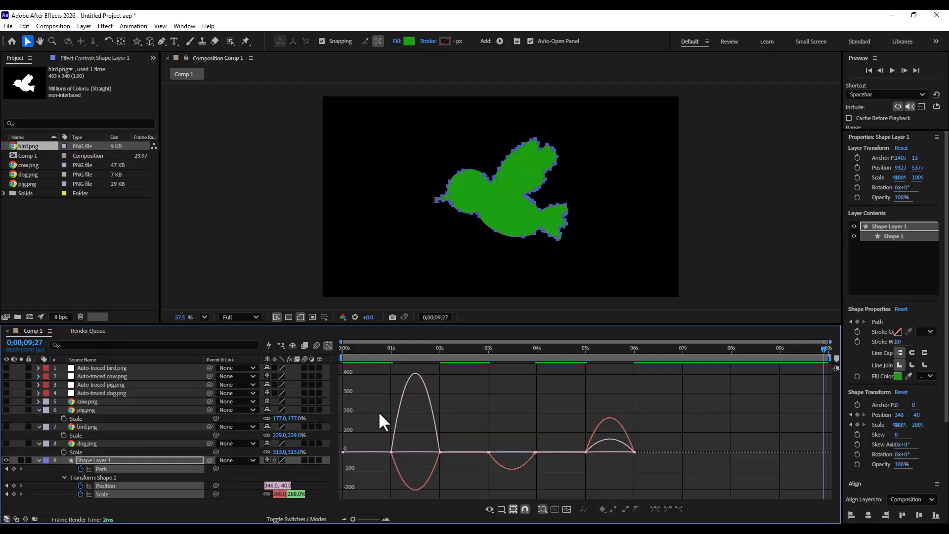
pyautogui.click(391, 451)
pyautogui.moveTo(401, 452); pyautogui.dragTo(411, 470)
pyautogui.click(586, 483)
pyautogui.moveTo(593, 483); pyautogui.dragTo(612, 481)
pyautogui.moveTo(626, 482); pyautogui.dragTo(598, 481)
pyautogui.click(598, 477)
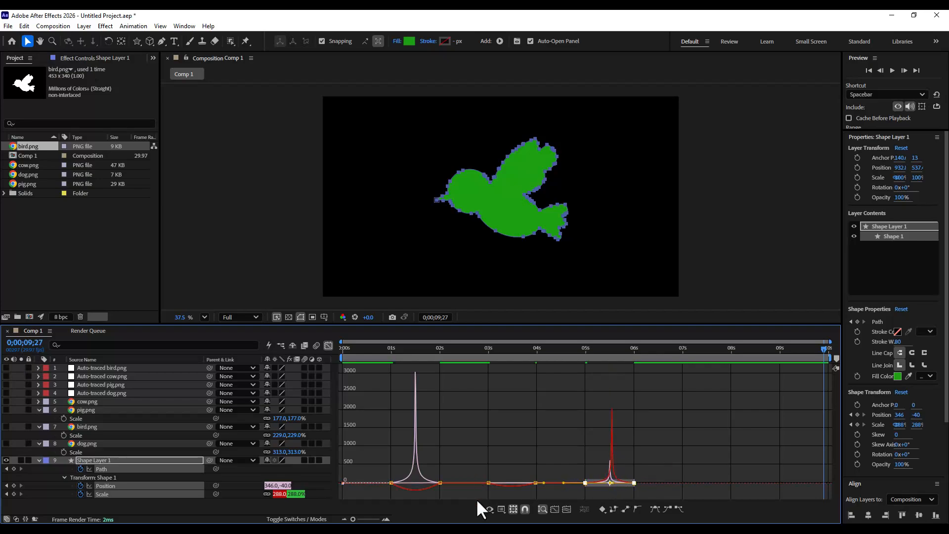
# - Drag the easing handles around the 2 s and 3 s keyframes as well, then leave the Graph Editor
pyautogui.click(440, 483)
pyautogui.moveTo(399, 483); pyautogui.dragTo(417, 477)
pyautogui.moveTo(432, 470); pyautogui.dragTo(413, 469)
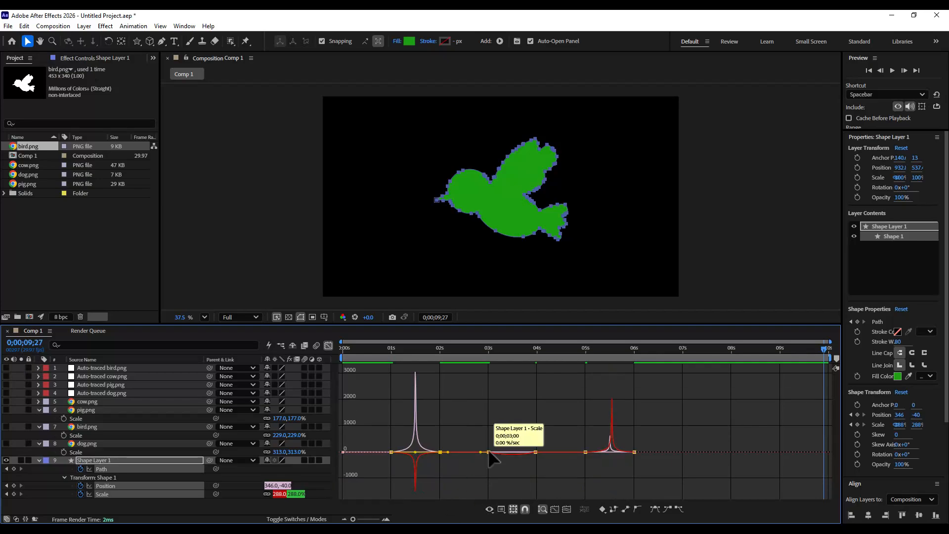
pyautogui.click(488, 453)
pyautogui.moveTo(497, 452); pyautogui.dragTo(510, 452)
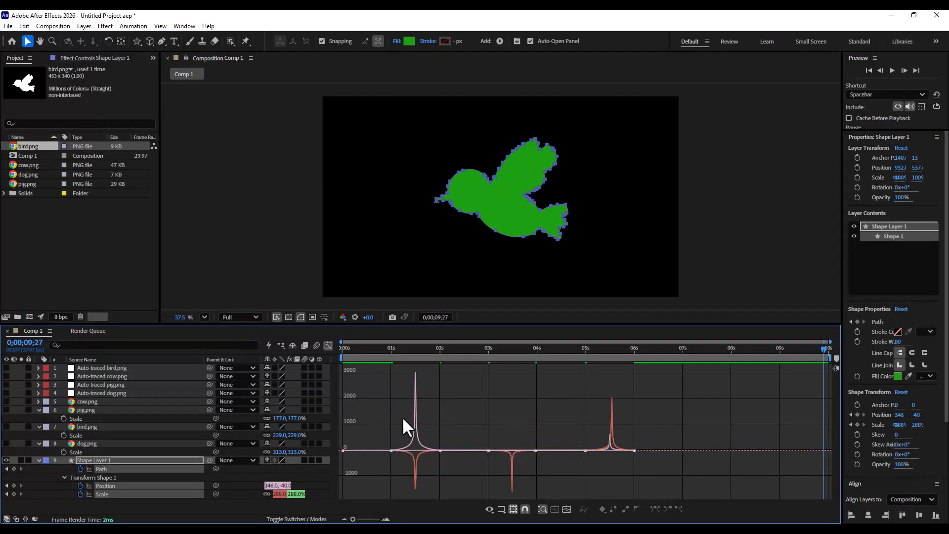
pyautogui.click(327, 345)
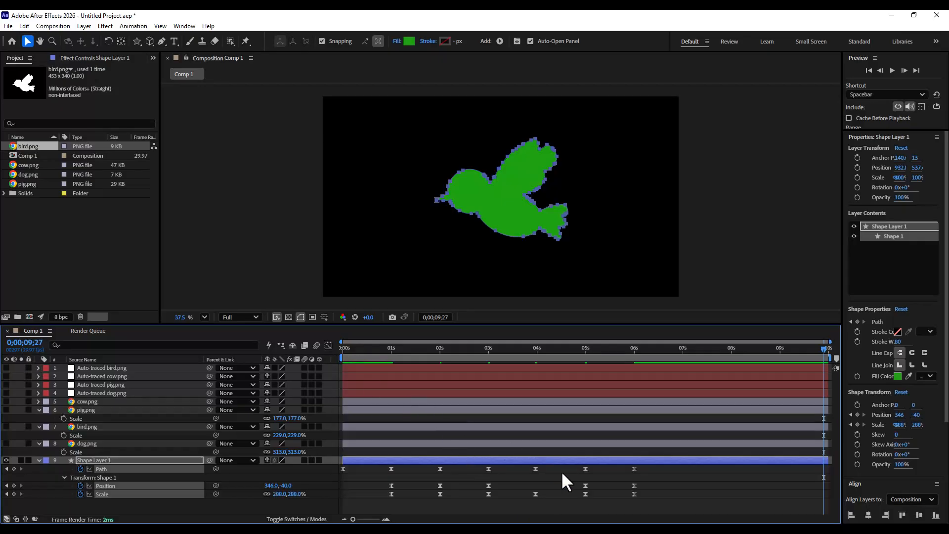
# - Deselect the keyframes and preview the morph animation from the beginning
pyautogui.click(705, 497)
pyautogui.press('space')
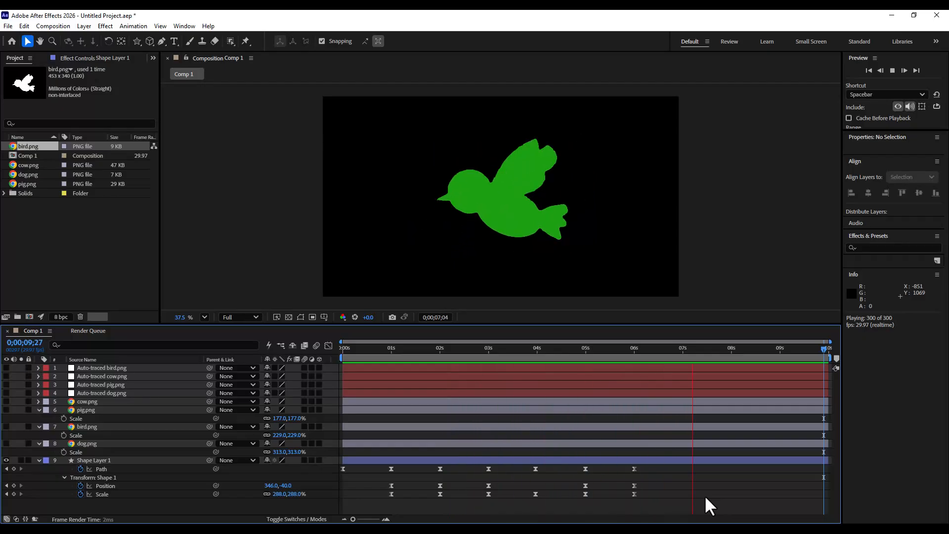
pyautogui.press('space')
pyautogui.press('Home')
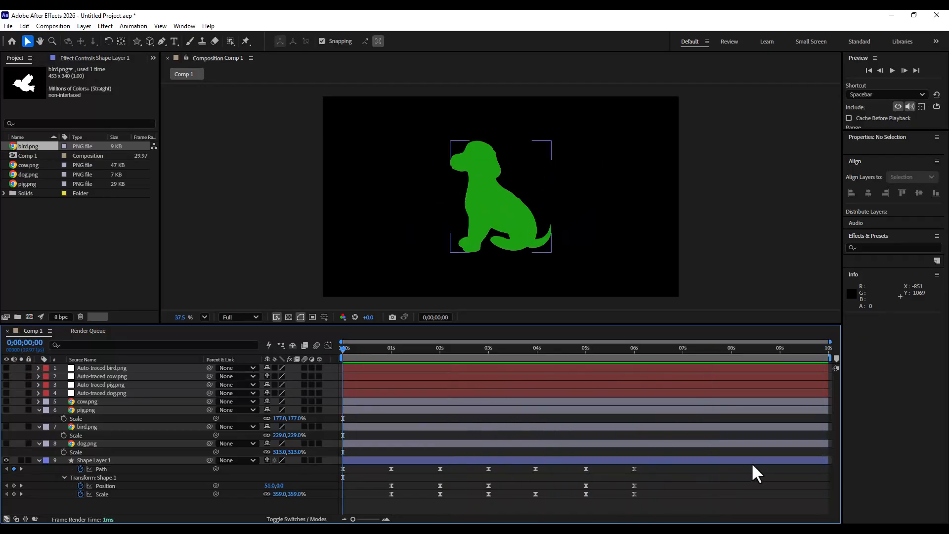
pyautogui.press('space')
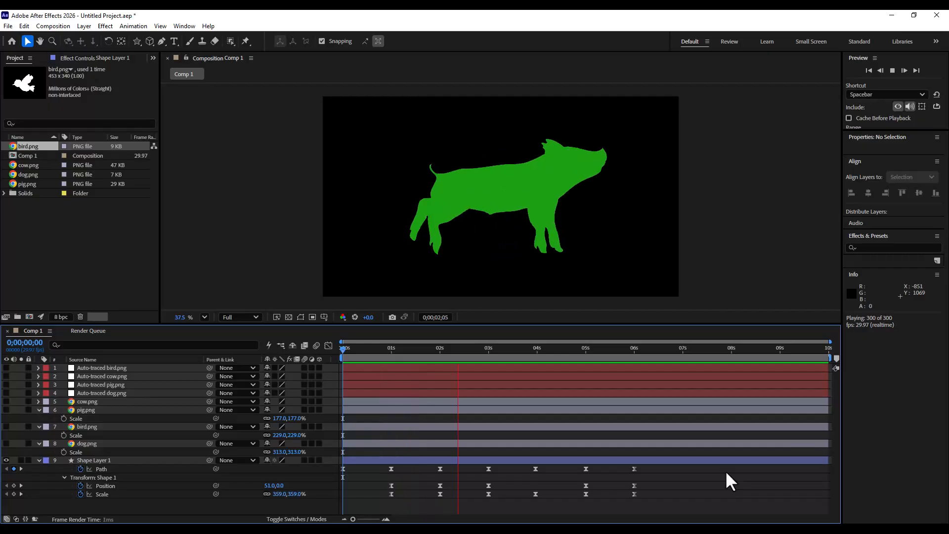
pyautogui.press('space')
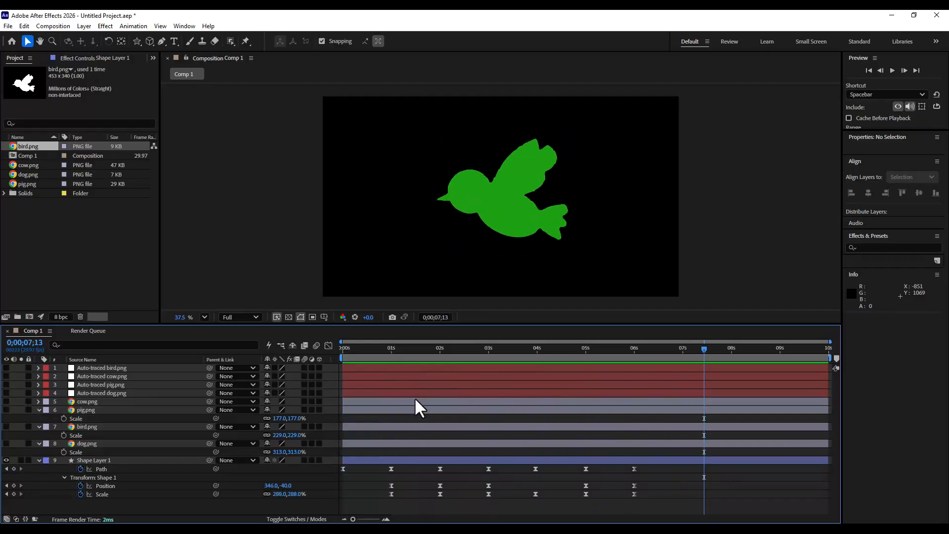
# - Open the Graph Editor and inspect Shape Layer 1's Position and Scale speed curves
pyautogui.click(344, 348)
pyautogui.click(328, 345)
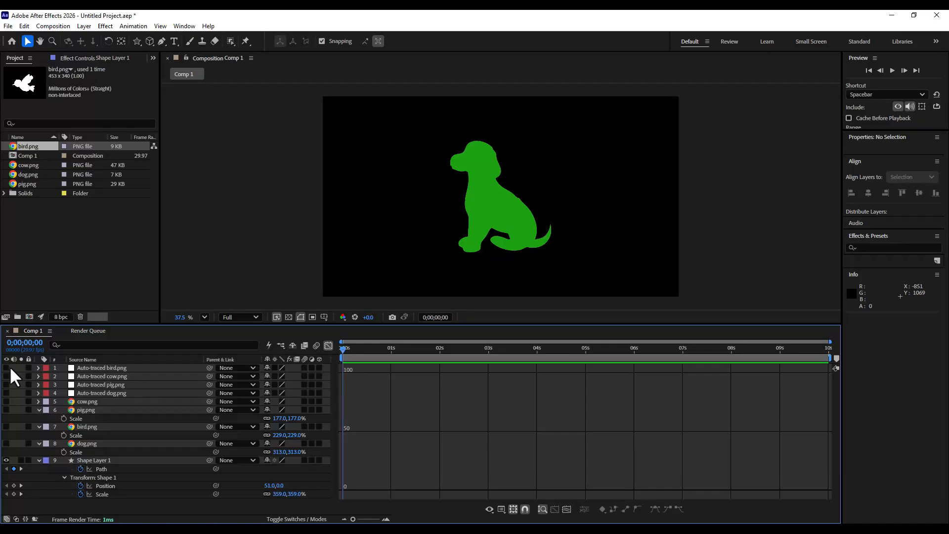
pyautogui.click(124, 460)
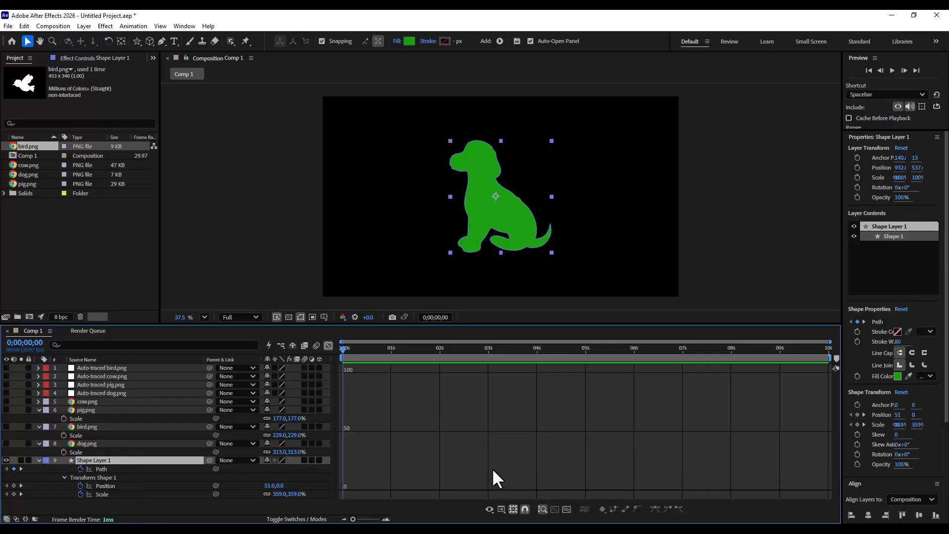
pyautogui.click(326, 345)
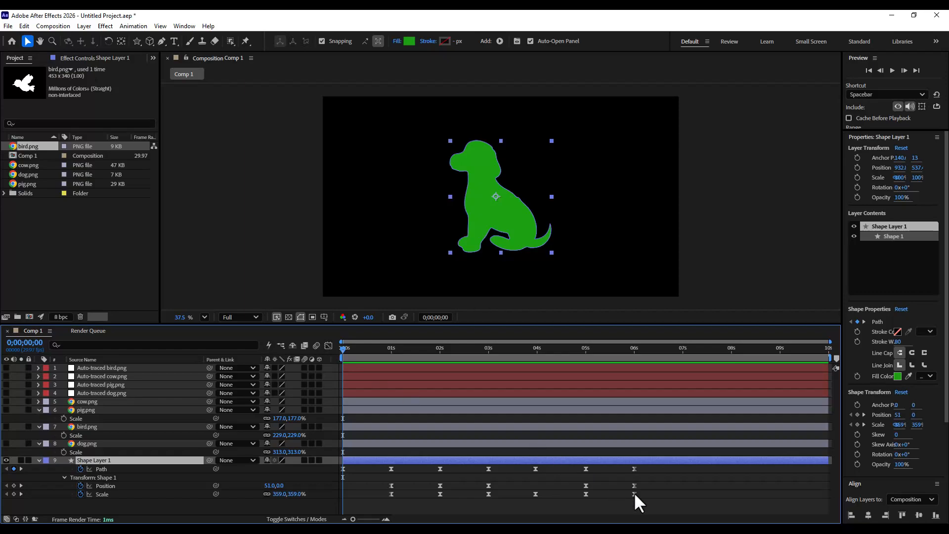
pyautogui.click(689, 512)
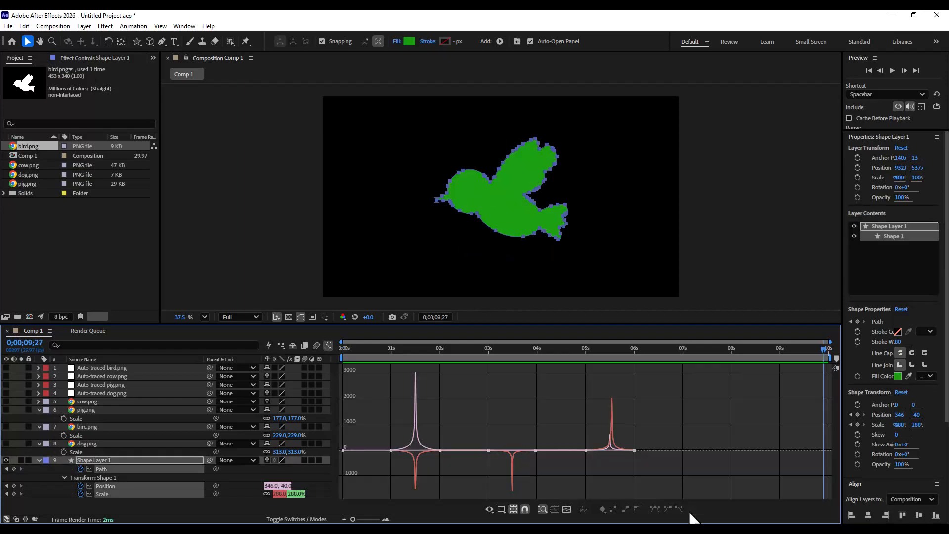
# - Undo the last four easing changes and leave the Graph Editor
pyautogui.hotkey('ctrl', 'z')
pyautogui.hotkey('ctrl', 'z')
pyautogui.hotkey('ctrl', 'z')
pyautogui.hotkey('ctrl', 'z')
pyautogui.hotkey('ctrl', 'z')
pyautogui.hotkey('ctrl', 'z')
pyautogui.hotkey('ctrl', 'z')
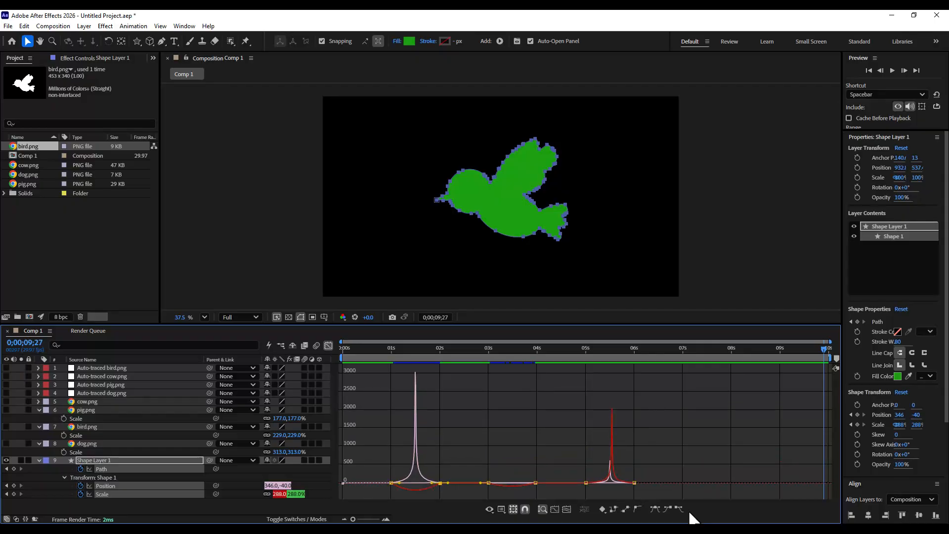
pyautogui.hotkey('ctrl', 'z')
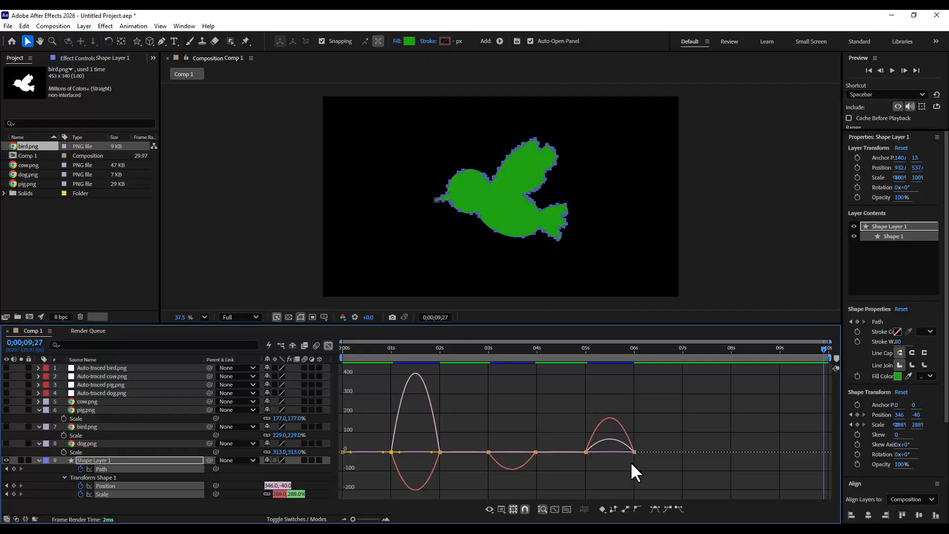
pyautogui.hotkey('shift', 'F3')
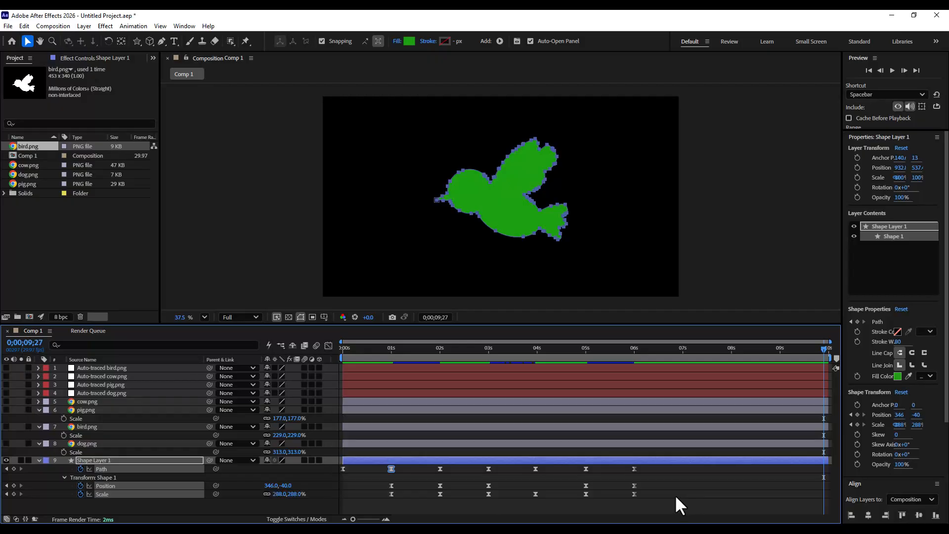
# - Deselect the keyframes, return to the start and play back the morph animation
pyautogui.click(674, 494)
pyautogui.press('Home')
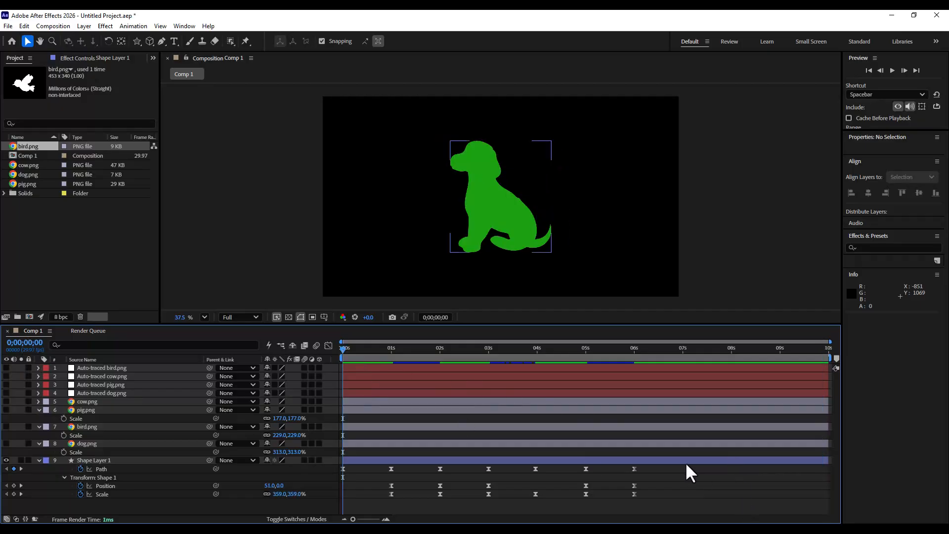
pyautogui.press('space')
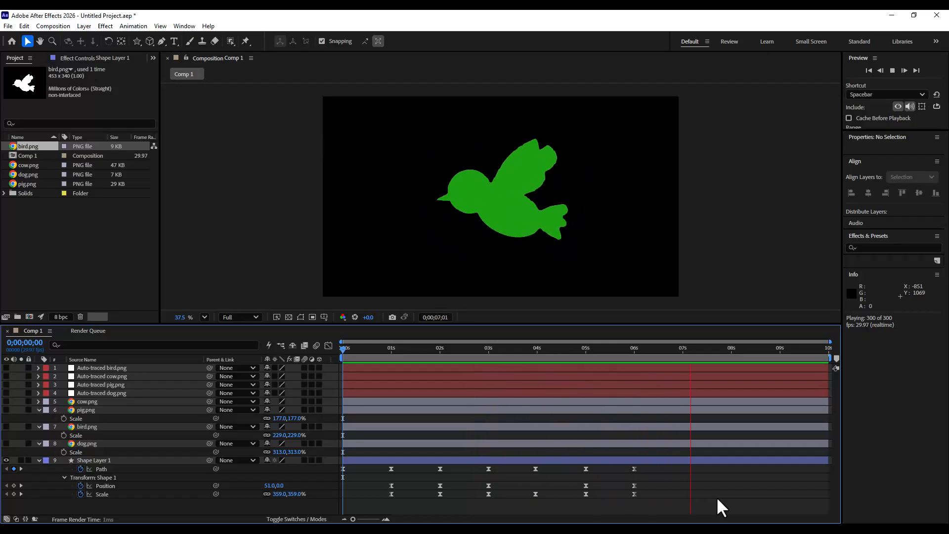
pyautogui.press('space')
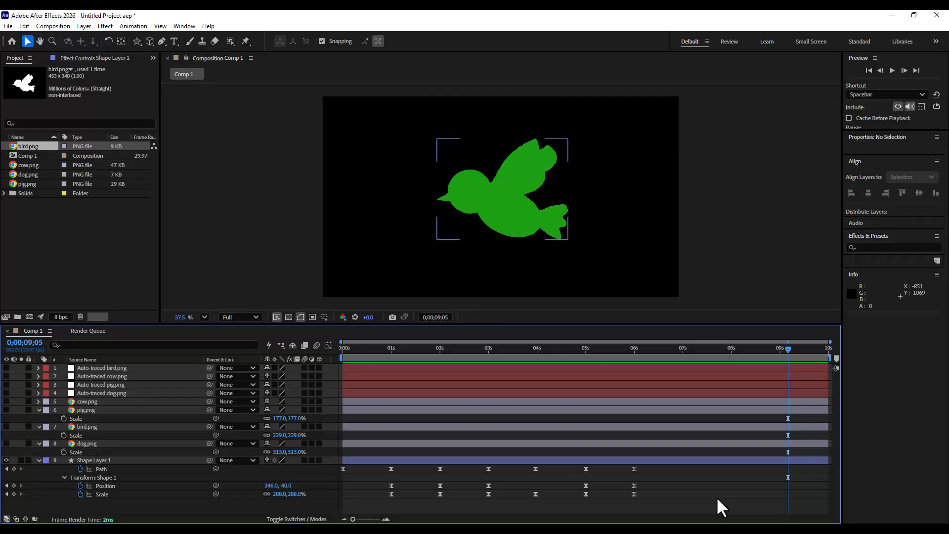
pyautogui.press('space')
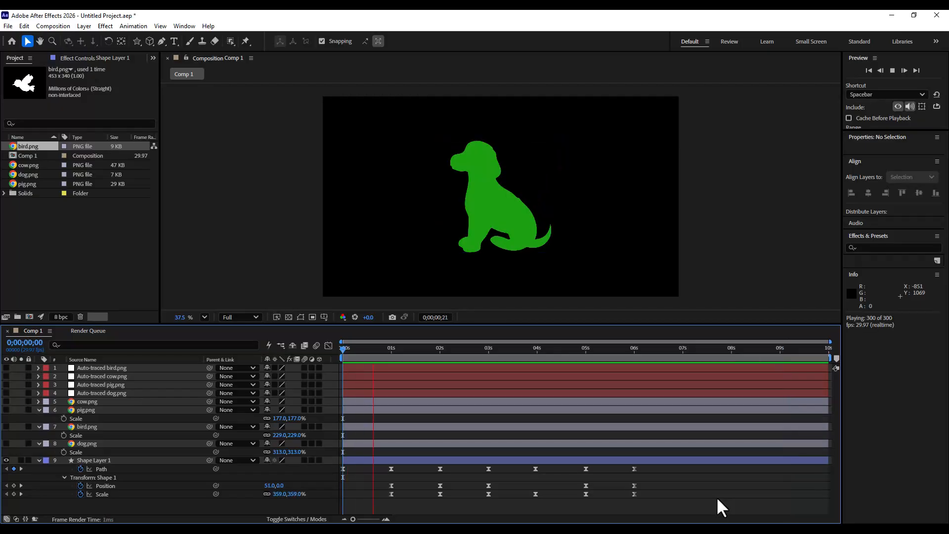